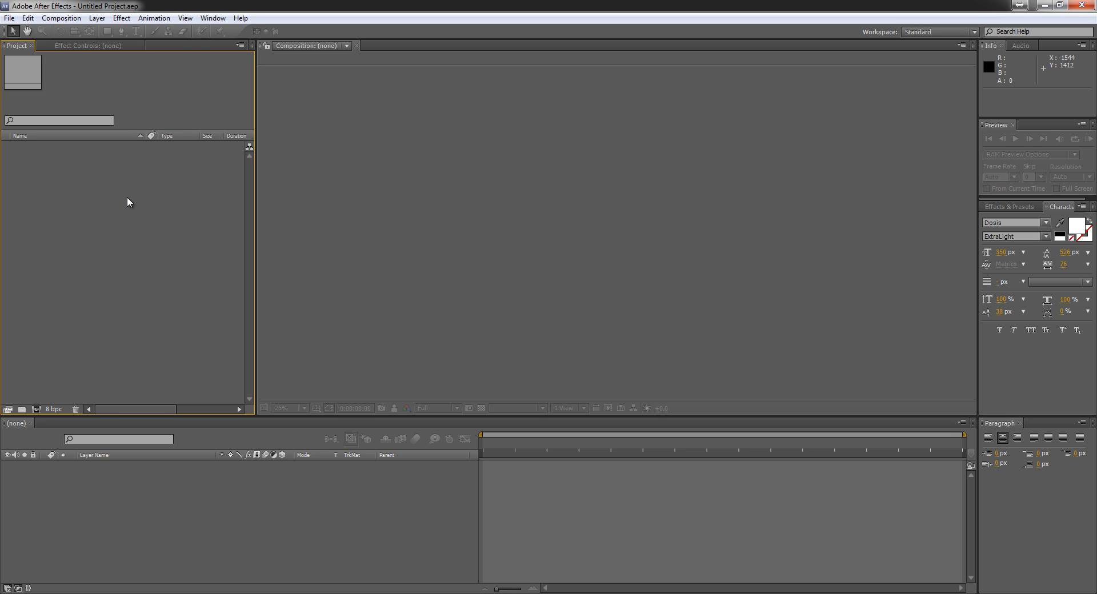
Open the project file v_1_clean.aep from the deep_eyes folder
key(ctrl+o)
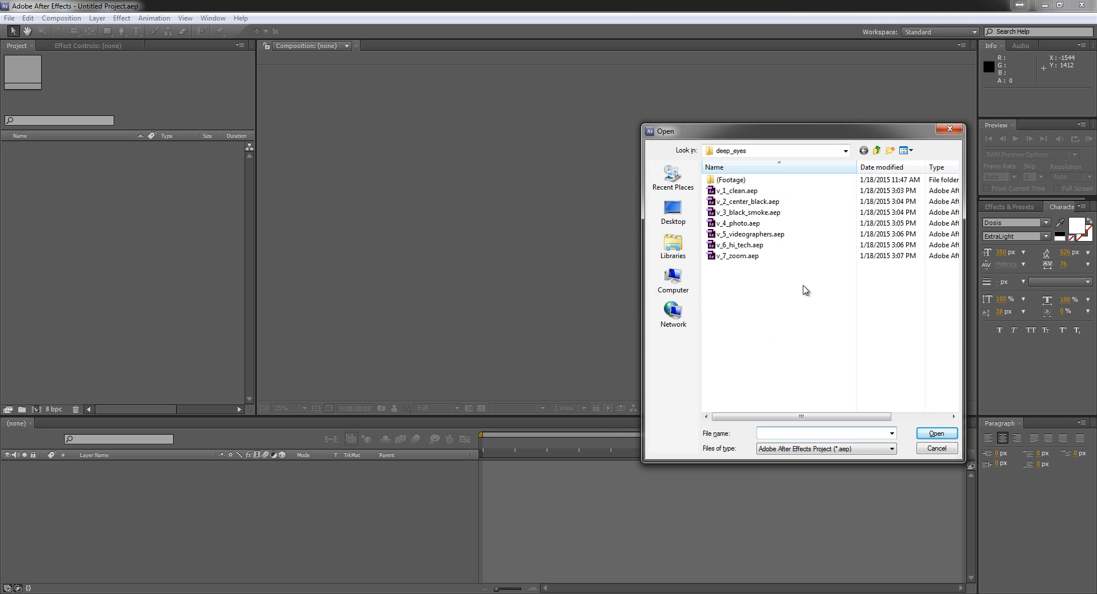
click(737, 190)
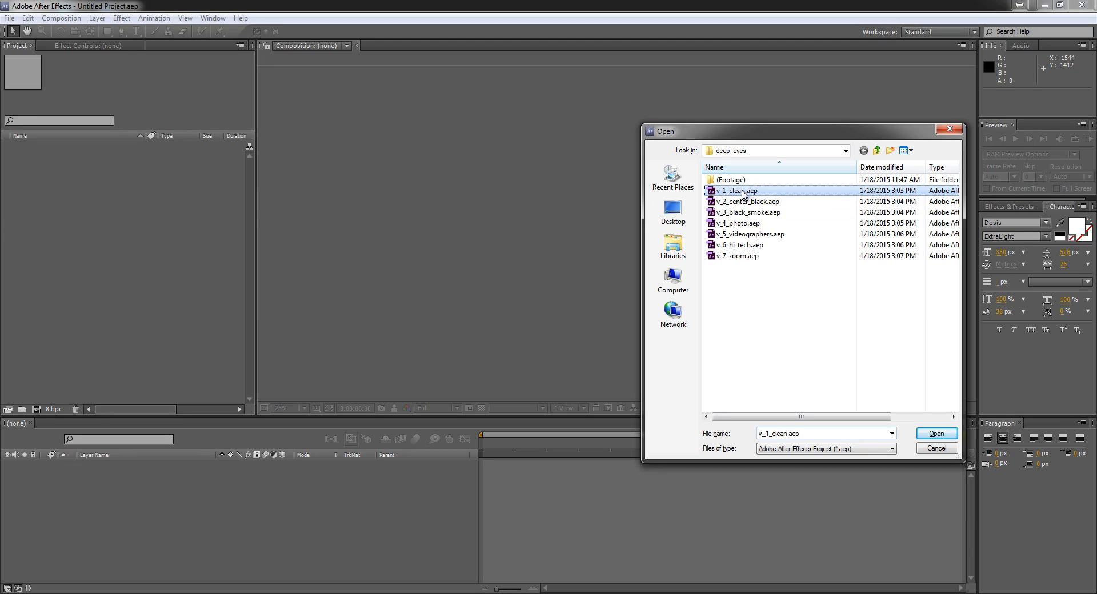
click(937, 433)
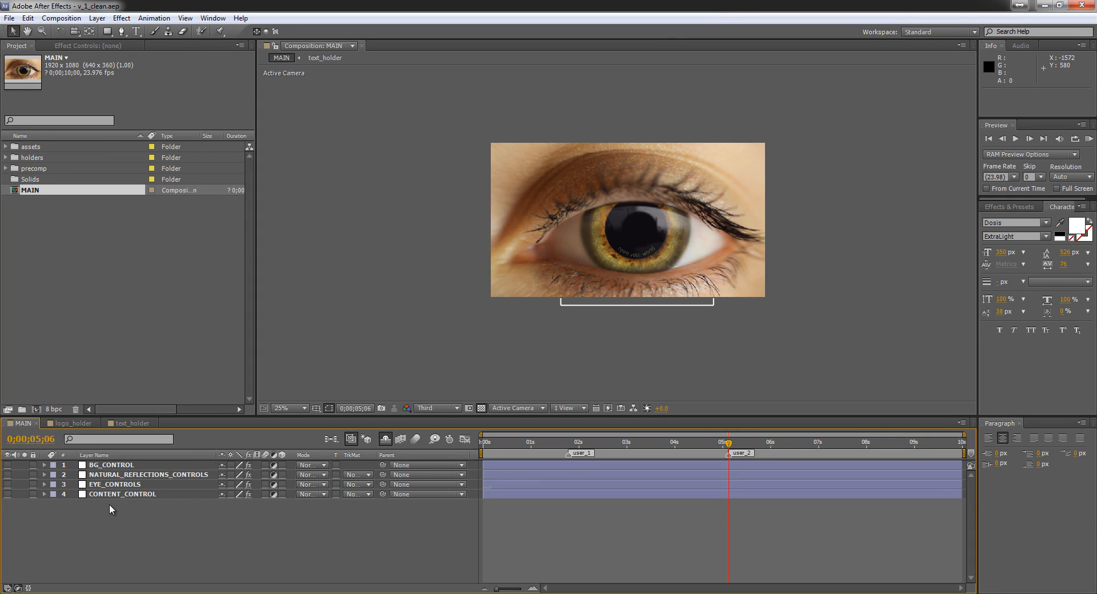
click(114, 484)
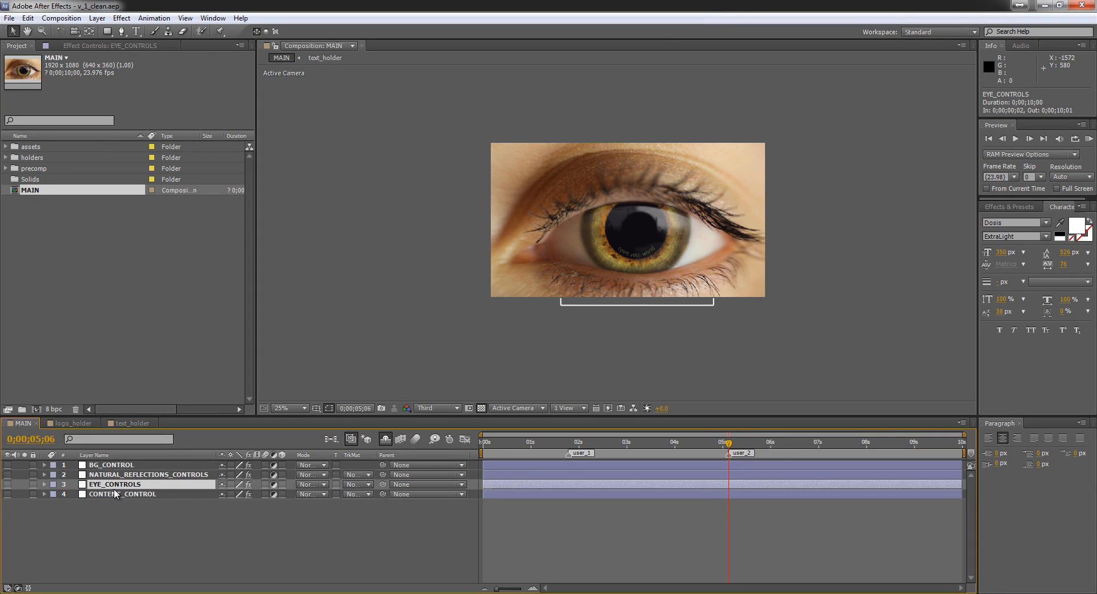
key(ctrl+Up)
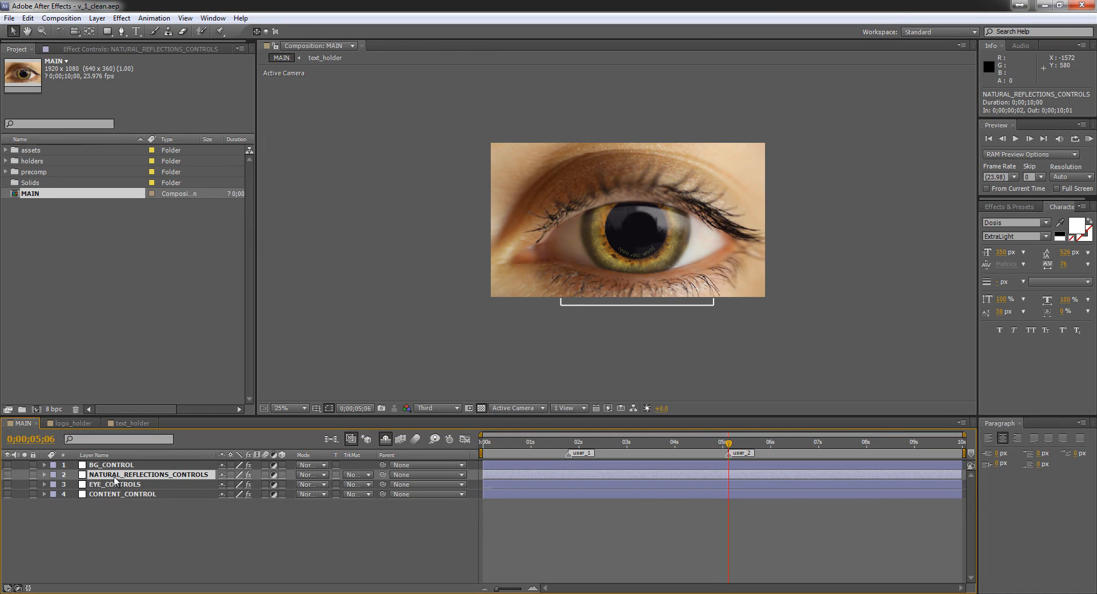
key(ctrl+Up)
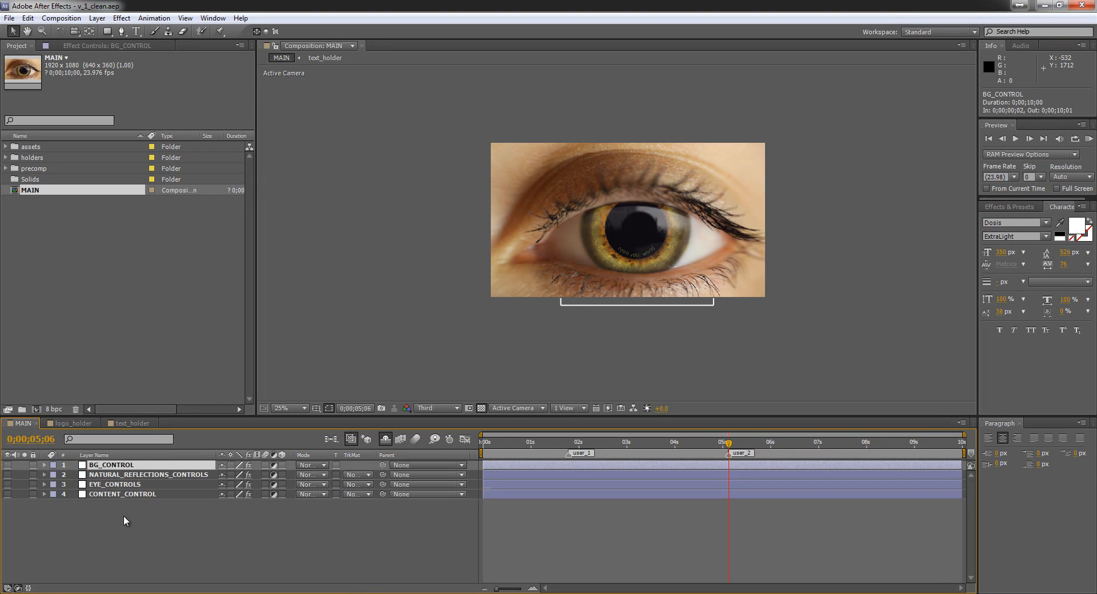
click(123, 485)
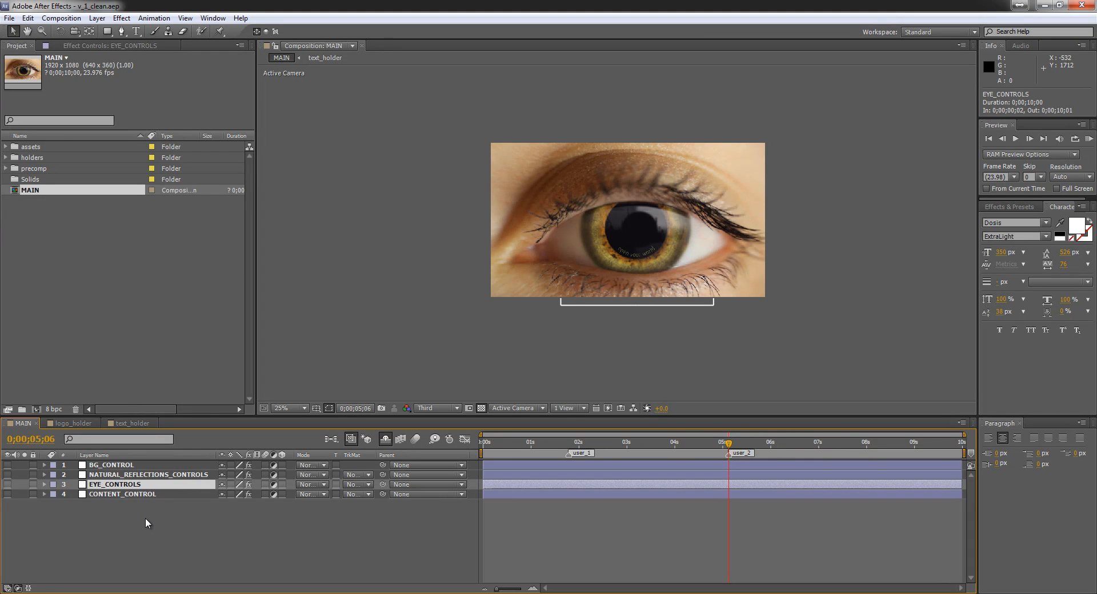
click(120, 466)
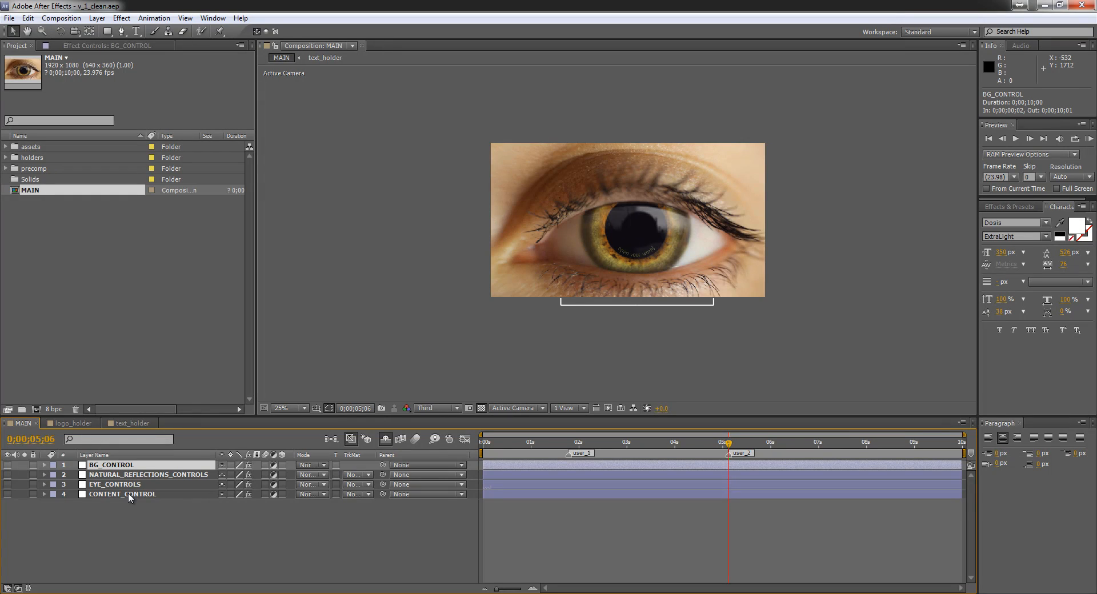
Import envato_white.ai as footage from the envato logo folder inside EnvatoMarketplace_Logos
click(151, 265)
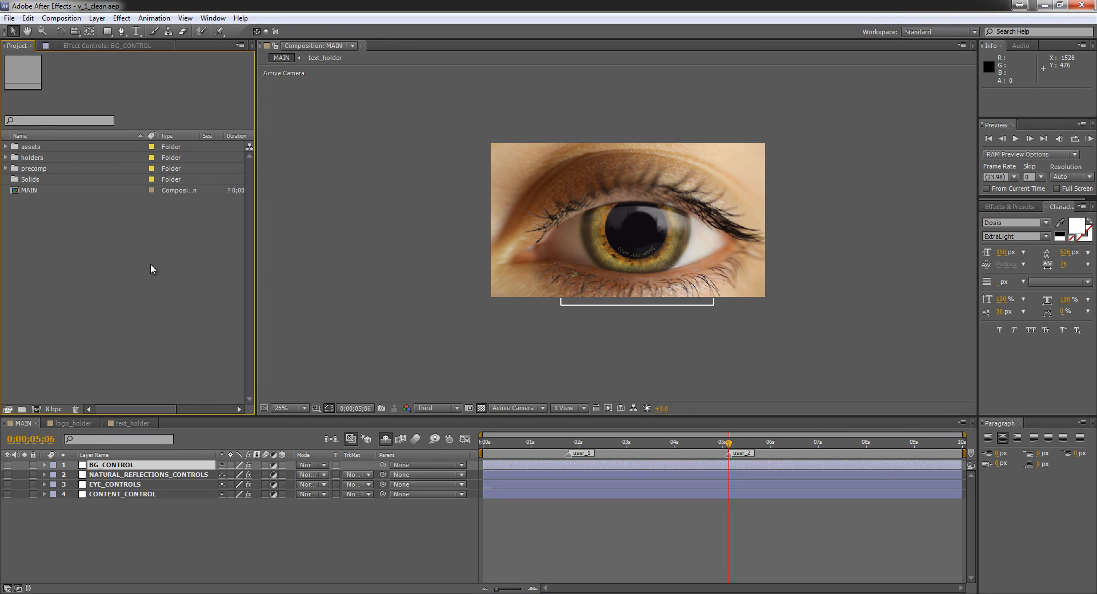
double_click(150, 263)
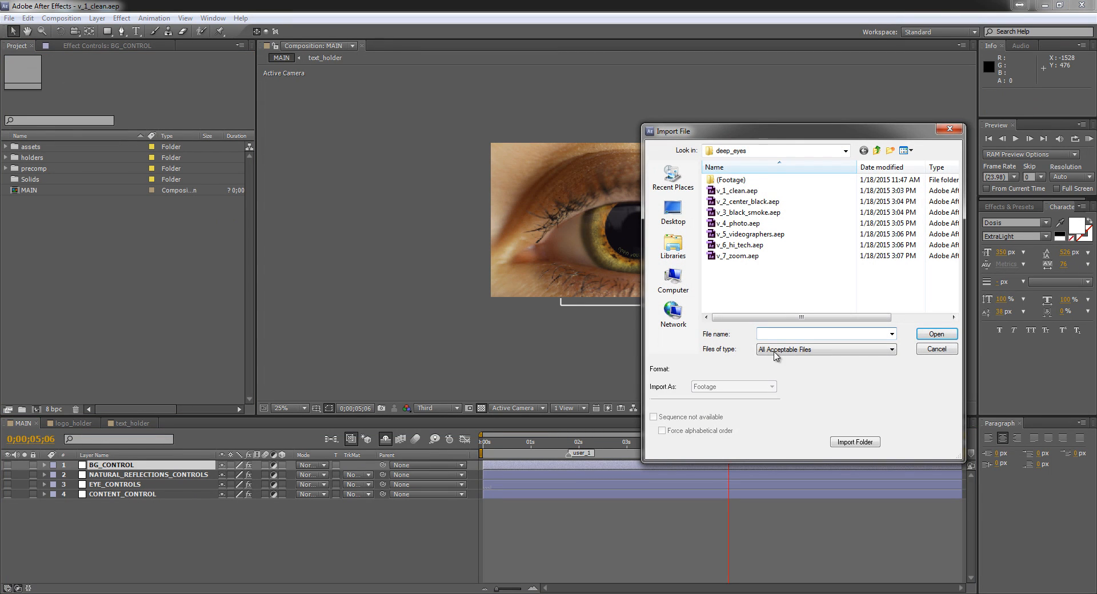
key(ctrl+v)
key(Return)
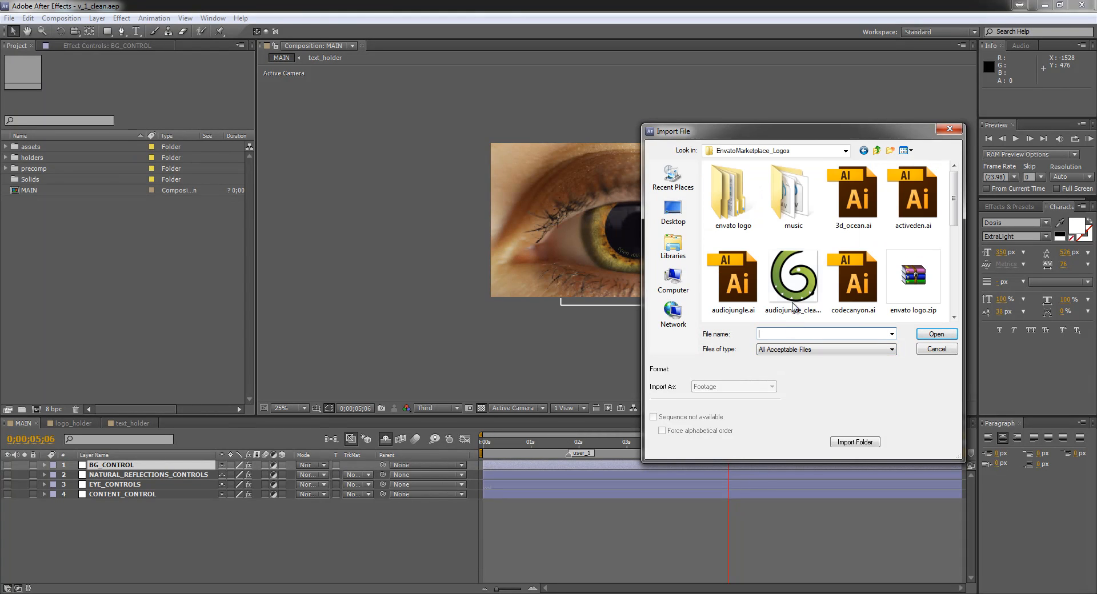
click(799, 260)
mouse_move(949, 209)
mouse_down()
mouse_move(952, 251)
mouse_move(957, 198)
mouse_up()
double_click(734, 197)
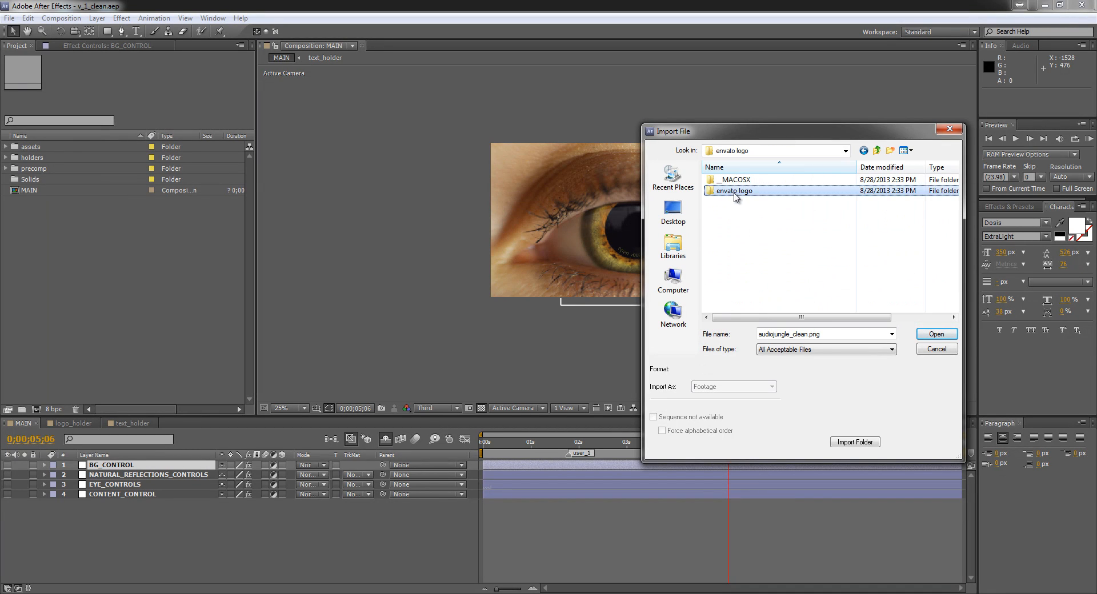
click(743, 194)
click(746, 201)
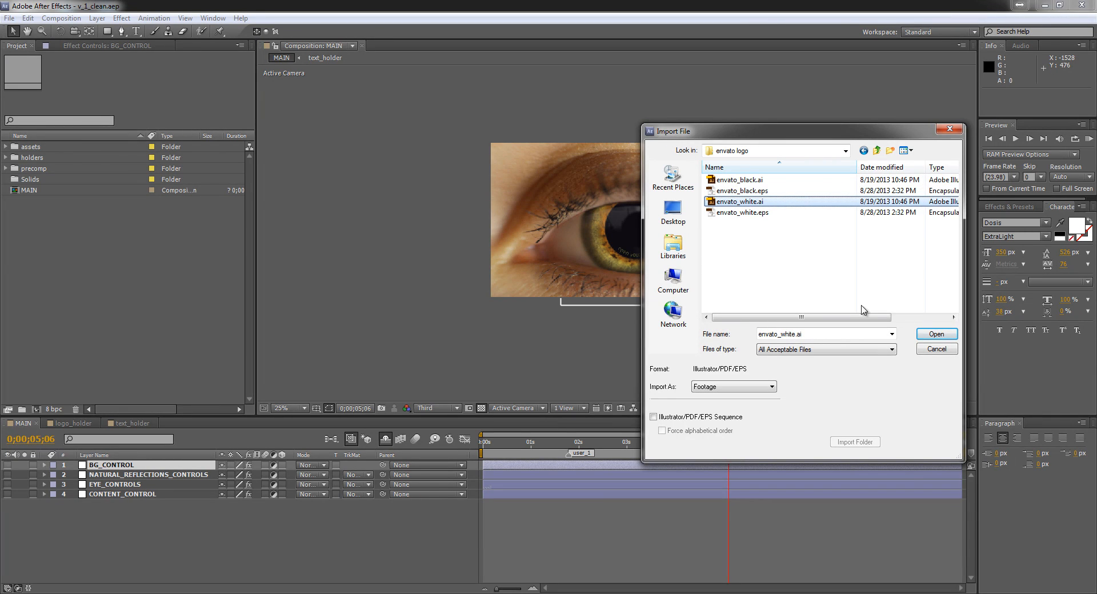
click(946, 333)
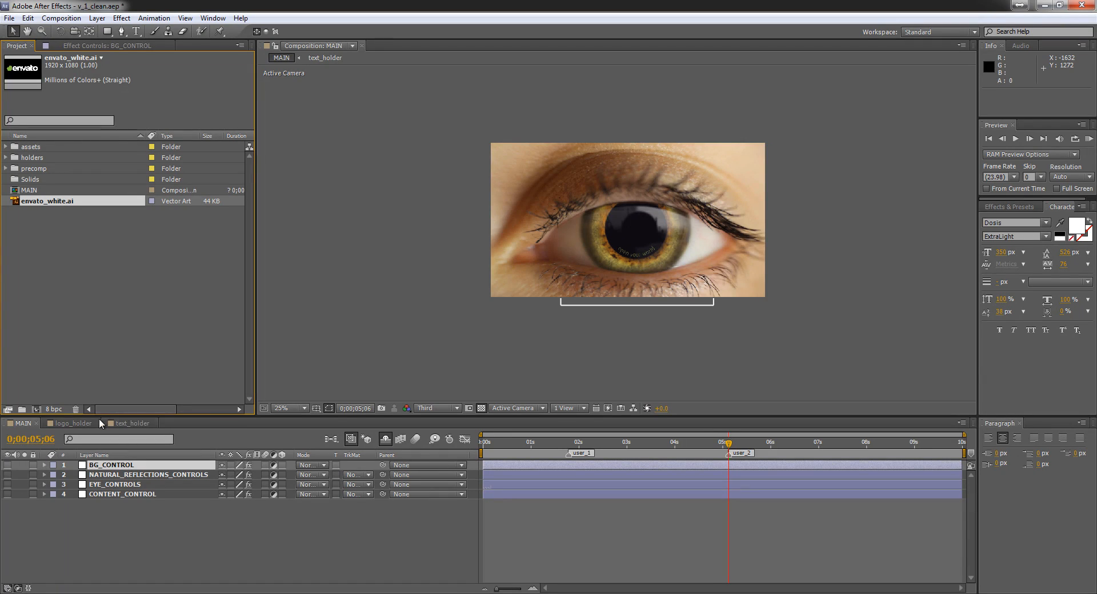
Add envato_white.ai to the logo_holder composition, scale it up to about 133%, and check it in the MAIN composition
click(68, 423)
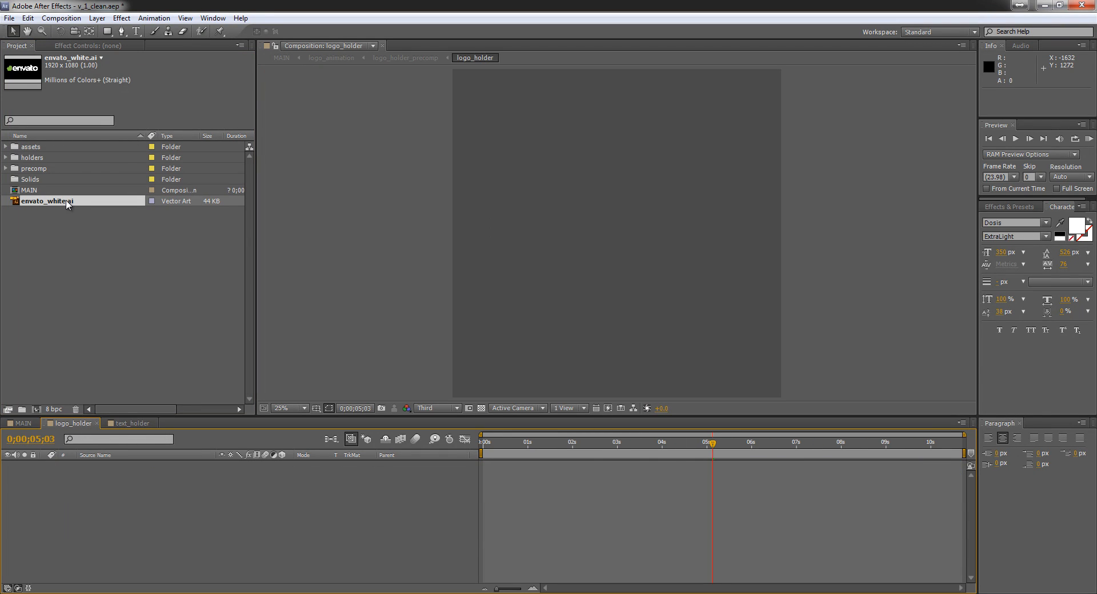
drag(69, 201, 120, 477)
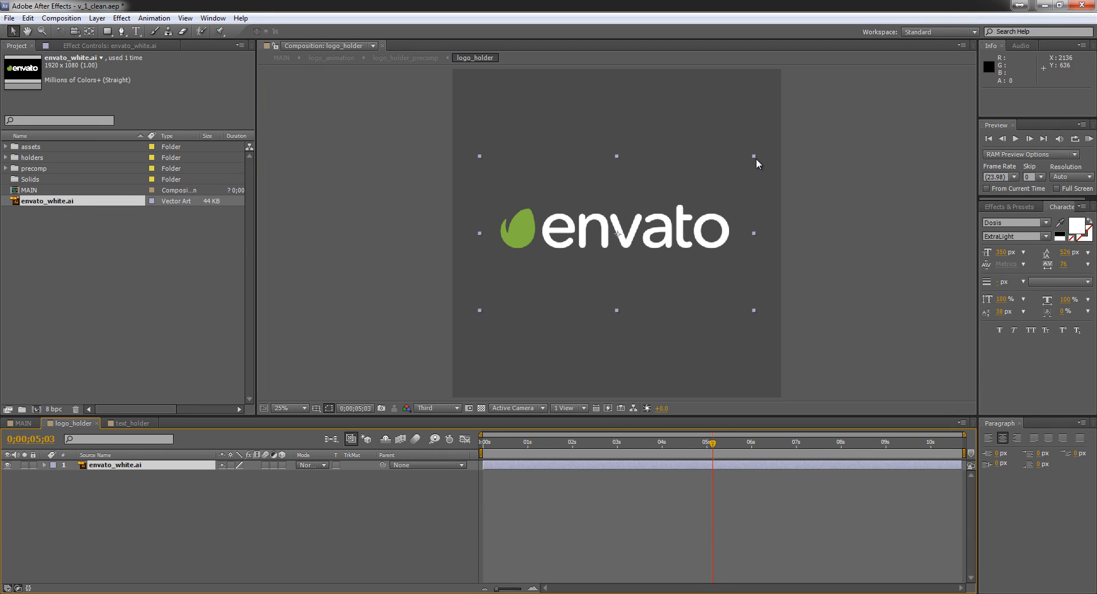
click(779, 144)
click(709, 236)
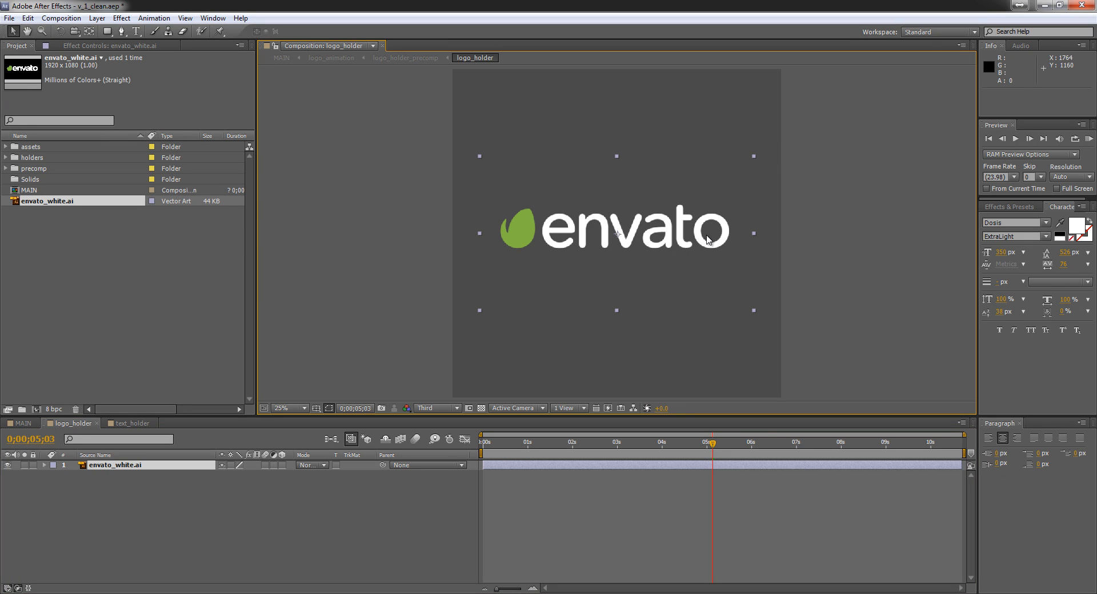
drag(753, 155, 786, 121)
click(21, 423)
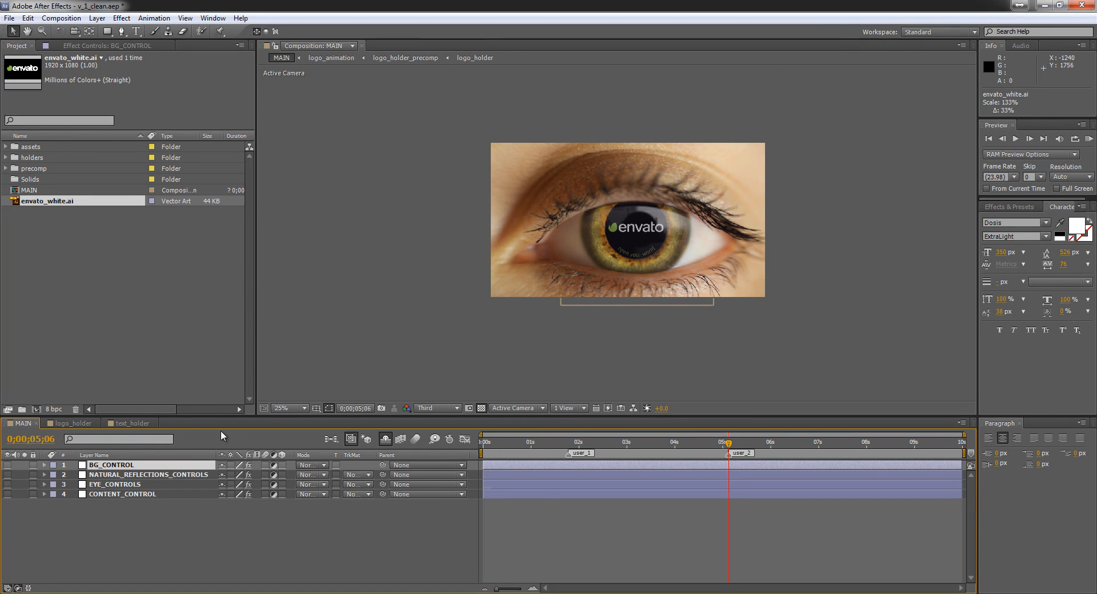
Scale the logo in logo_holder down to about 118% and check it in the MAIN composition
click(78, 423)
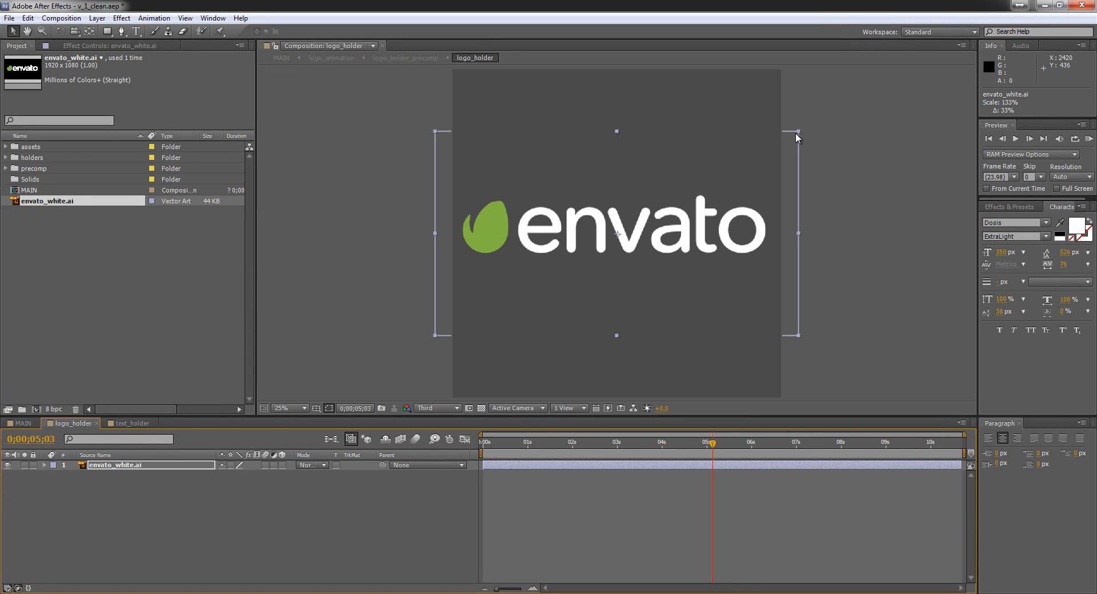
drag(798, 135, 788, 142)
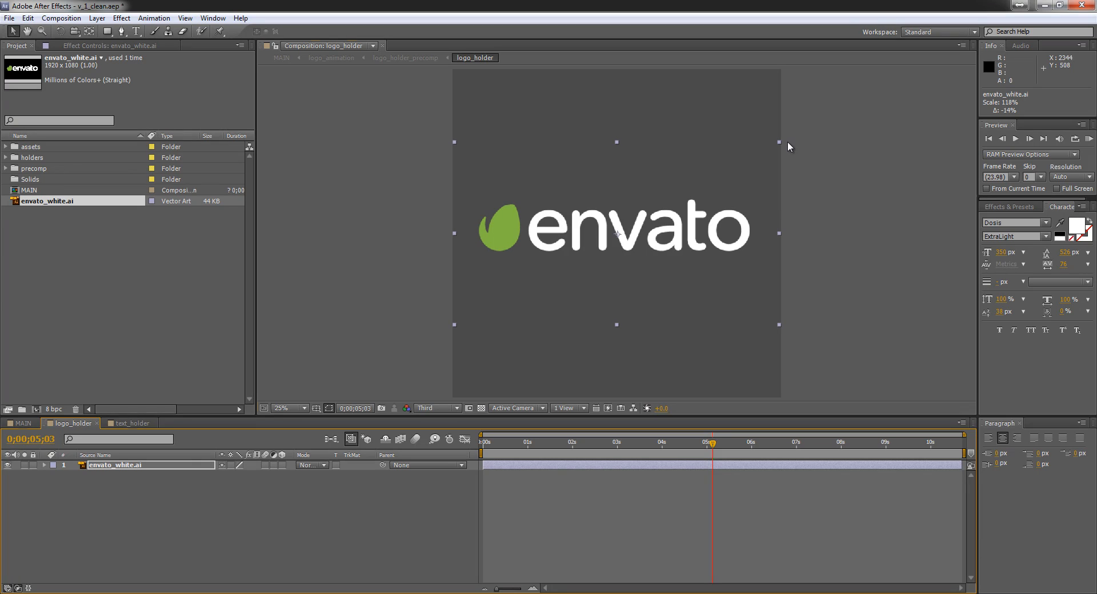
click(23, 423)
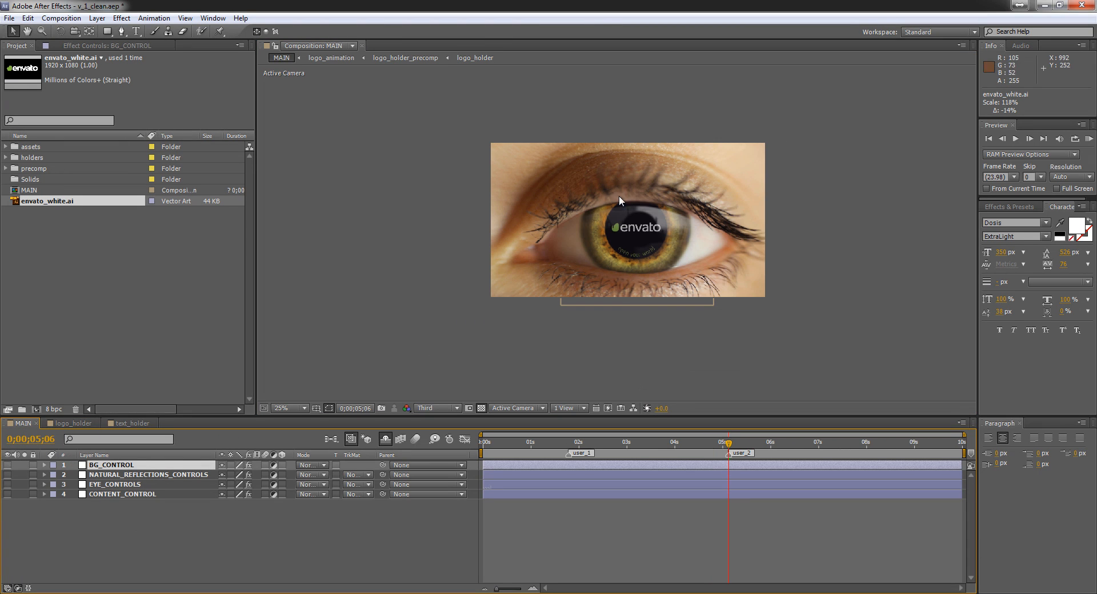
Replace the curved tagline text in the text_holder composition with "envato world"
click(128, 423)
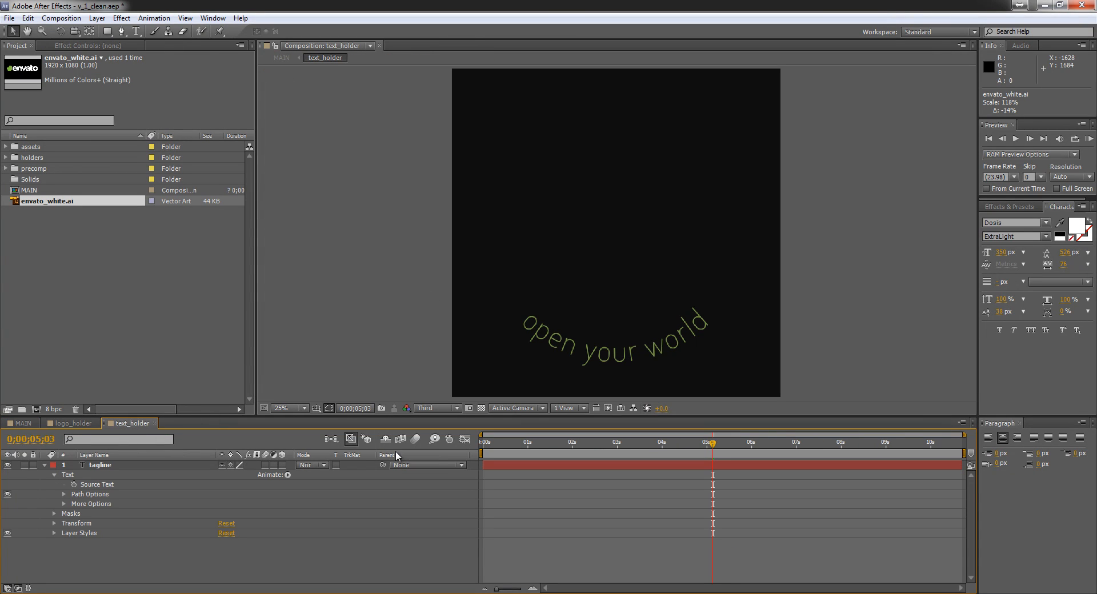
click(98, 465)
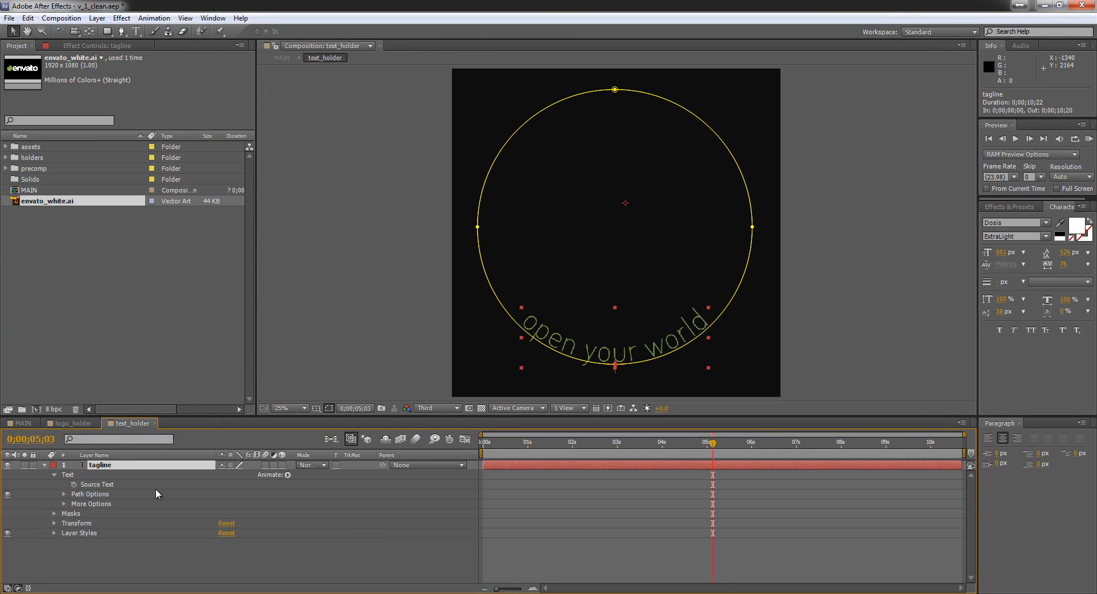
key(Return)
double_click(98, 465)
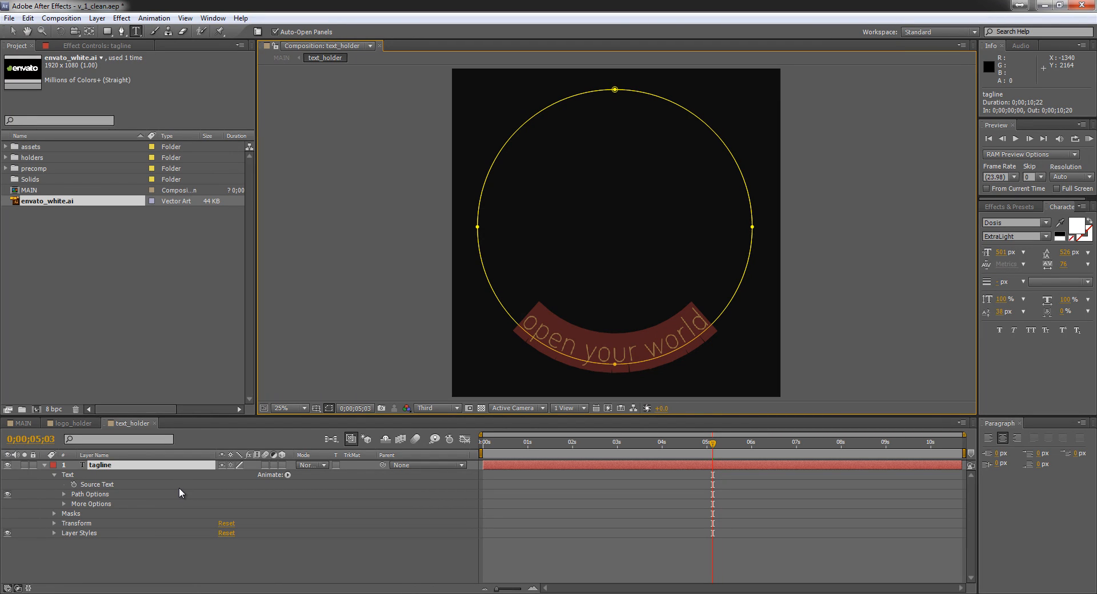
text(envato)
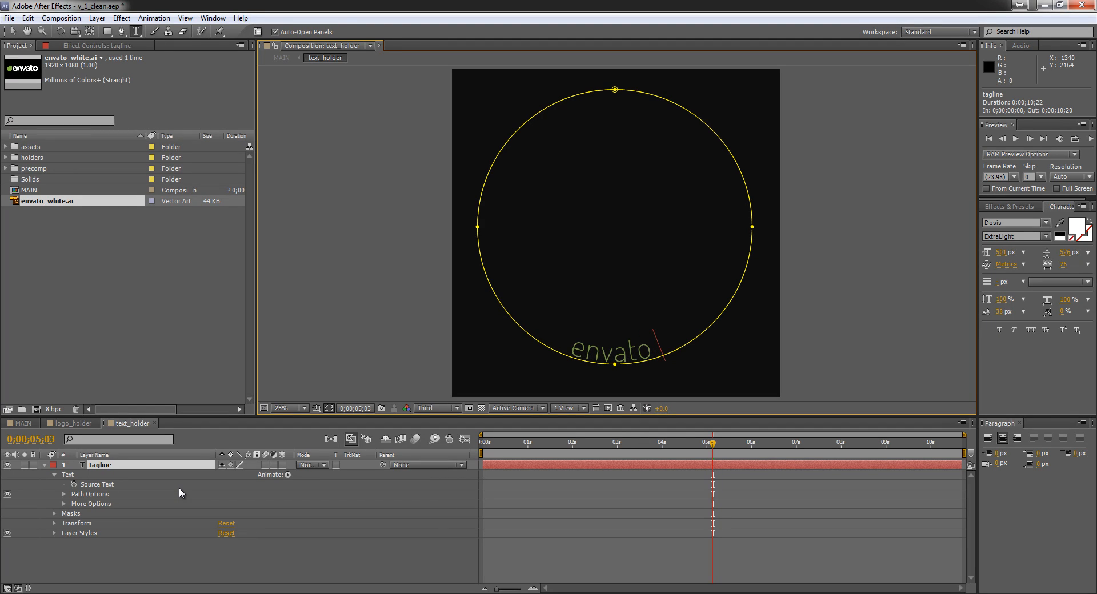
text( world)
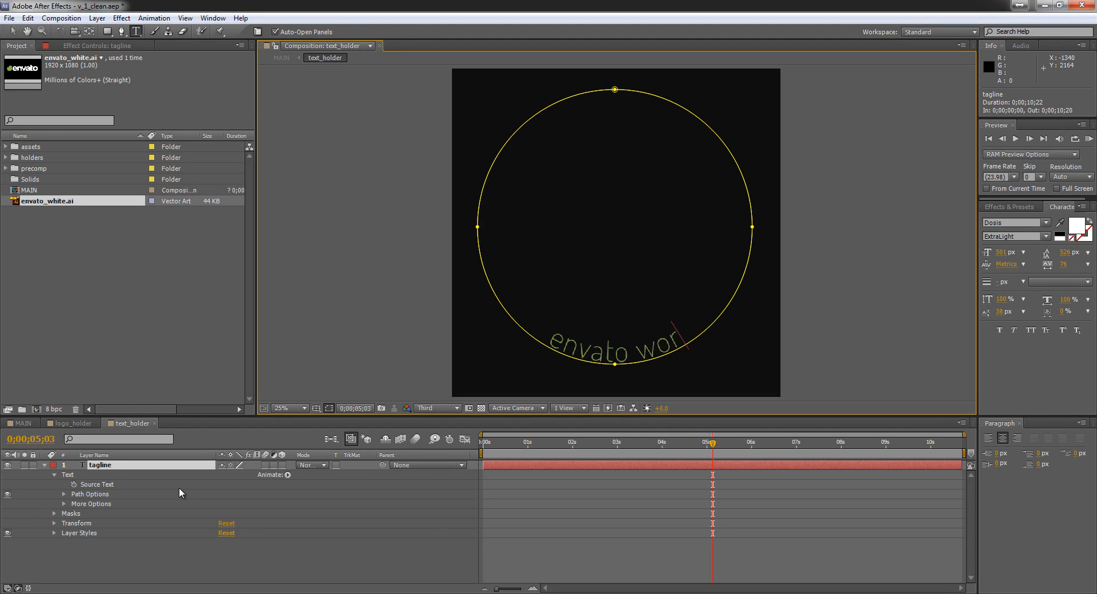
click(198, 575)
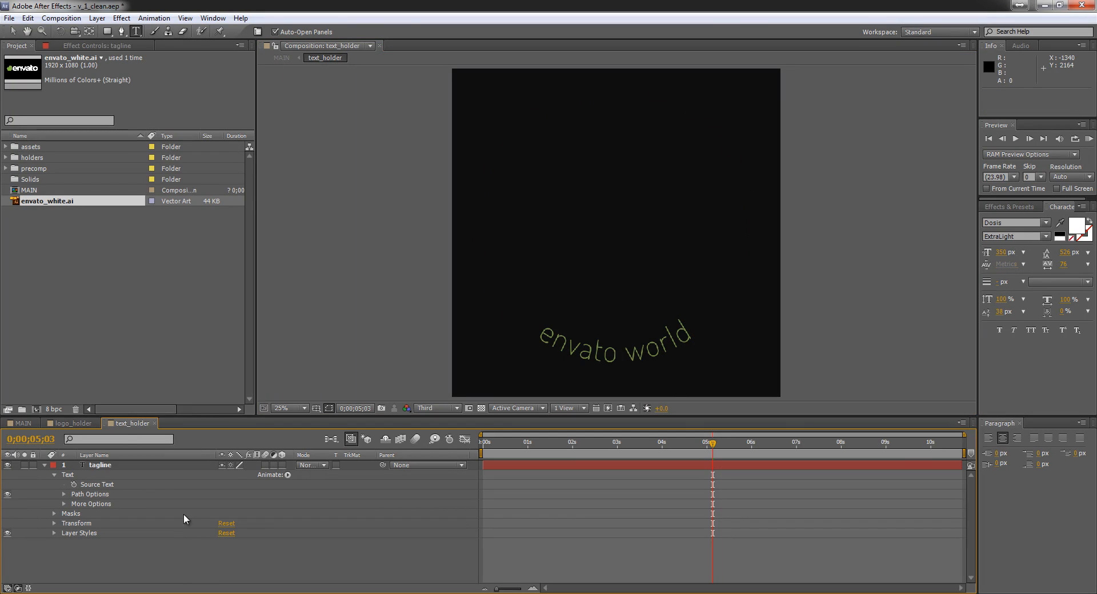
Look through the font families for the tagline layer, try a different font size and undo it
click(110, 465)
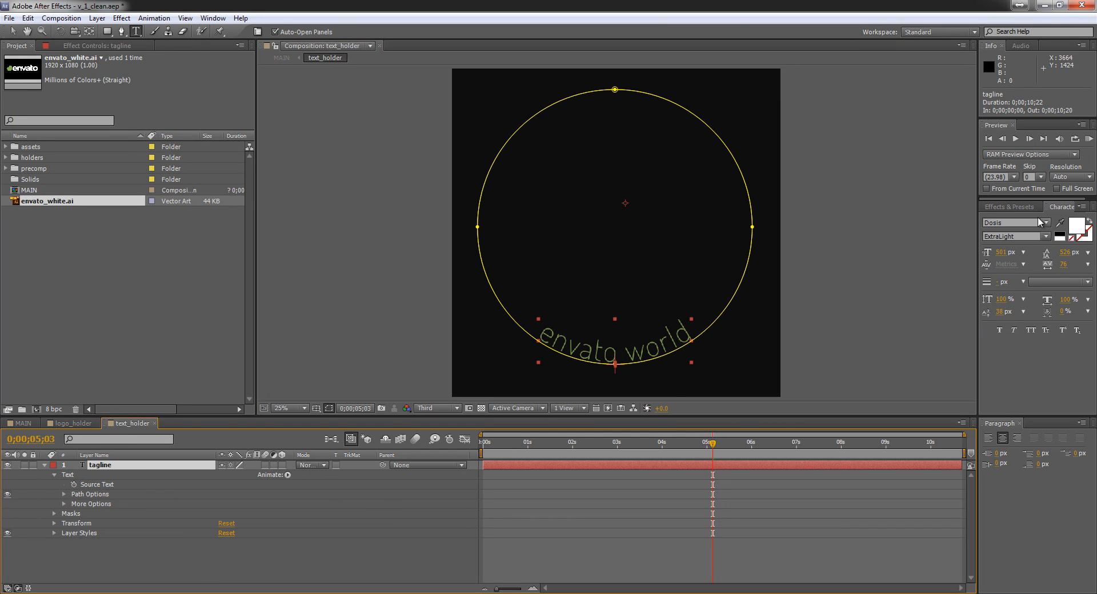
key(v)
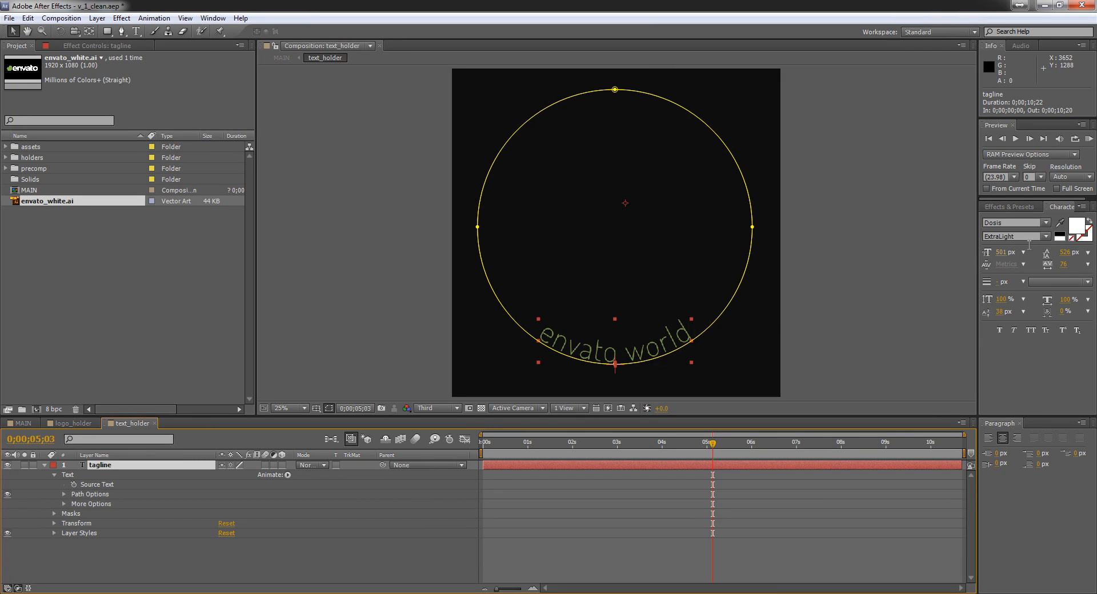
click(1046, 227)
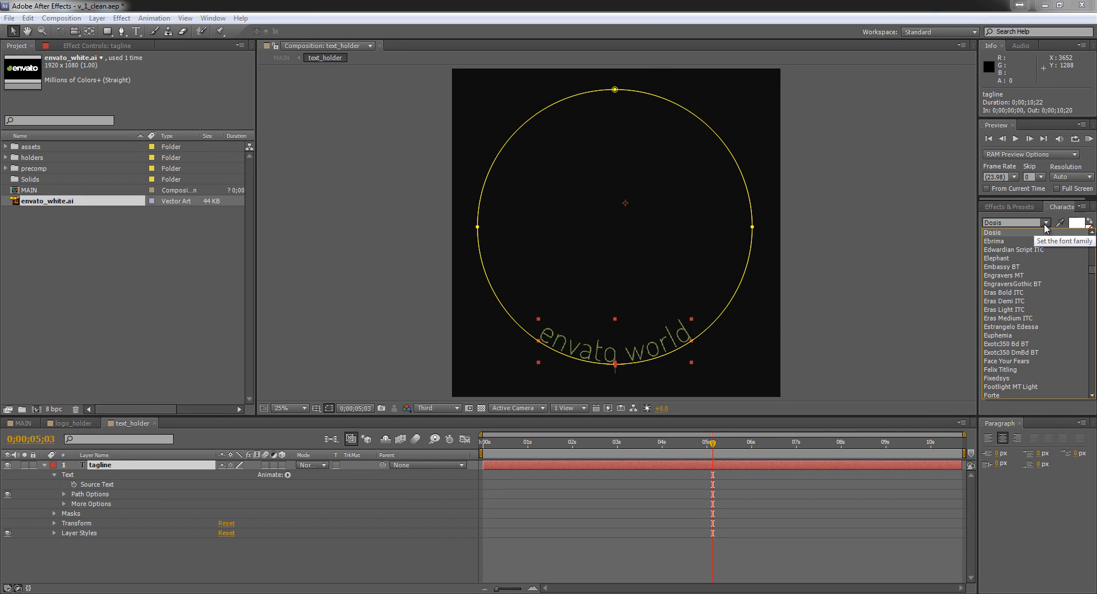
click(985, 221)
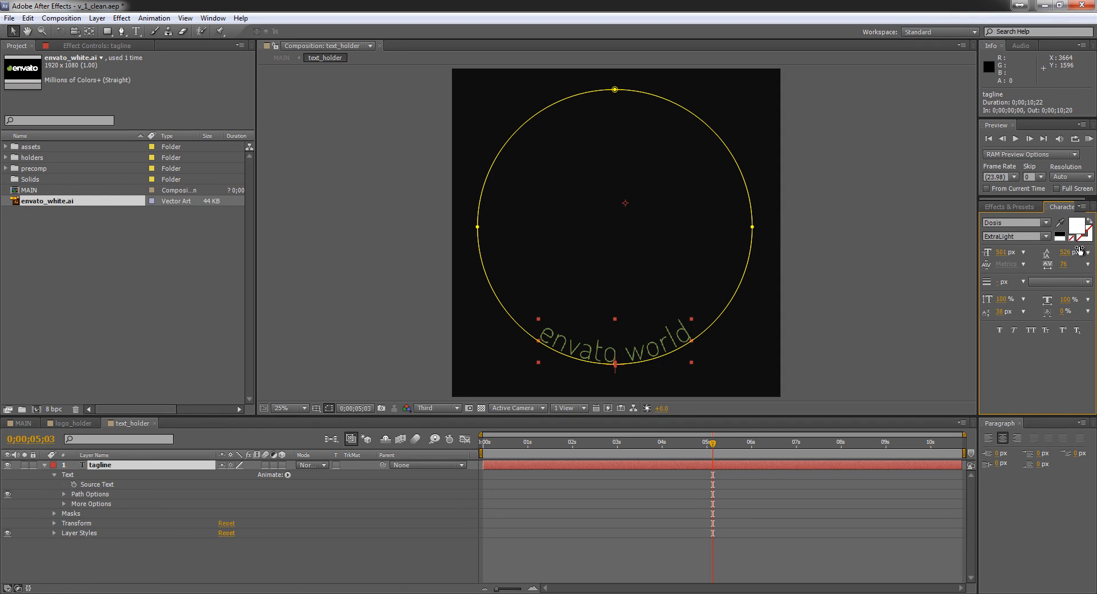
drag(1001, 252, 1041, 256)
key(ctrl+z)
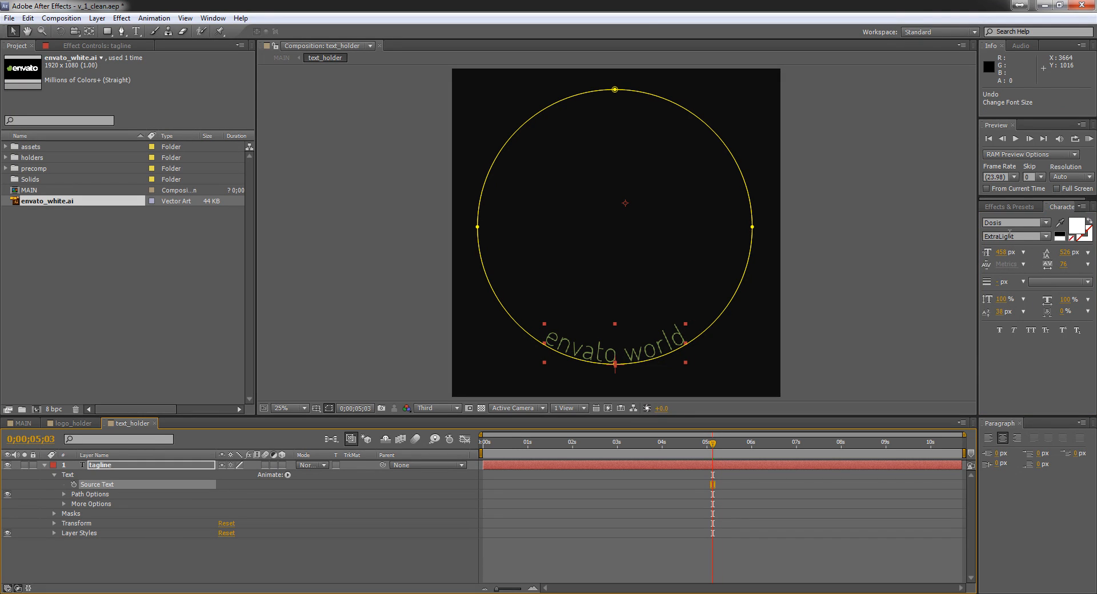
Return to the MAIN composition and display the effect controls of the BG_CONTROL layer
click(25, 423)
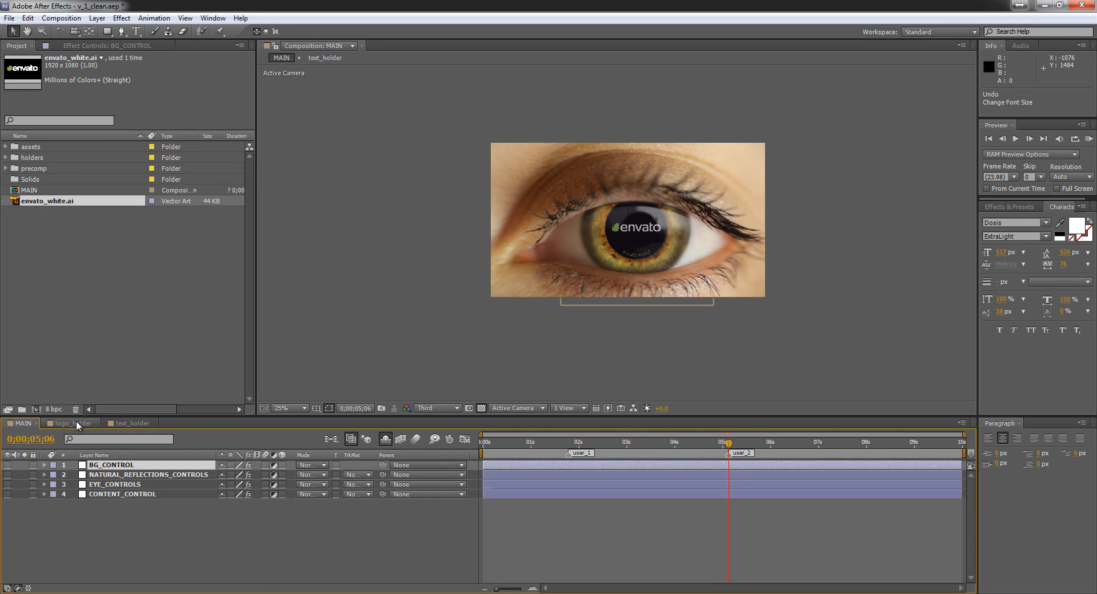
click(111, 466)
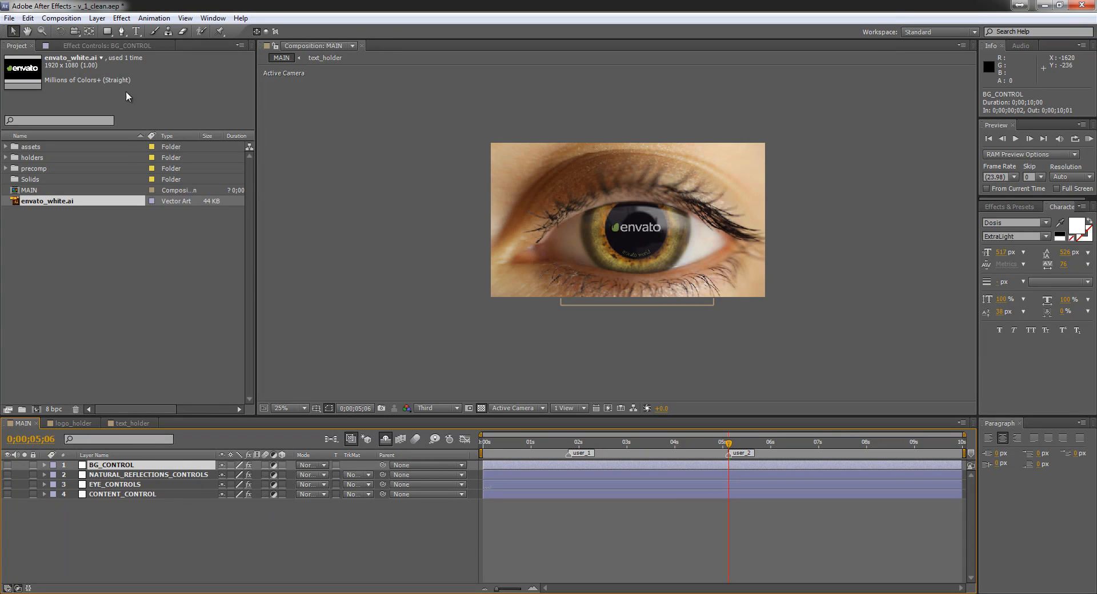
click(93, 45)
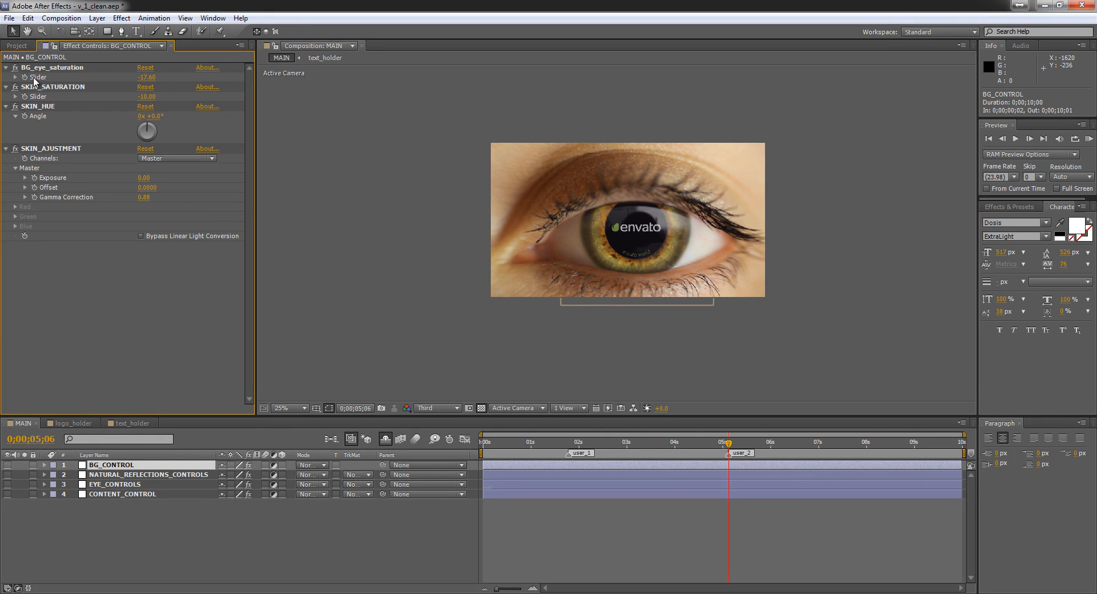
Try lower BG_eye_saturation values and a different SKIN_SATURATION value on BG_CONTROL, undoing each change
drag(147, 77, 82, 78)
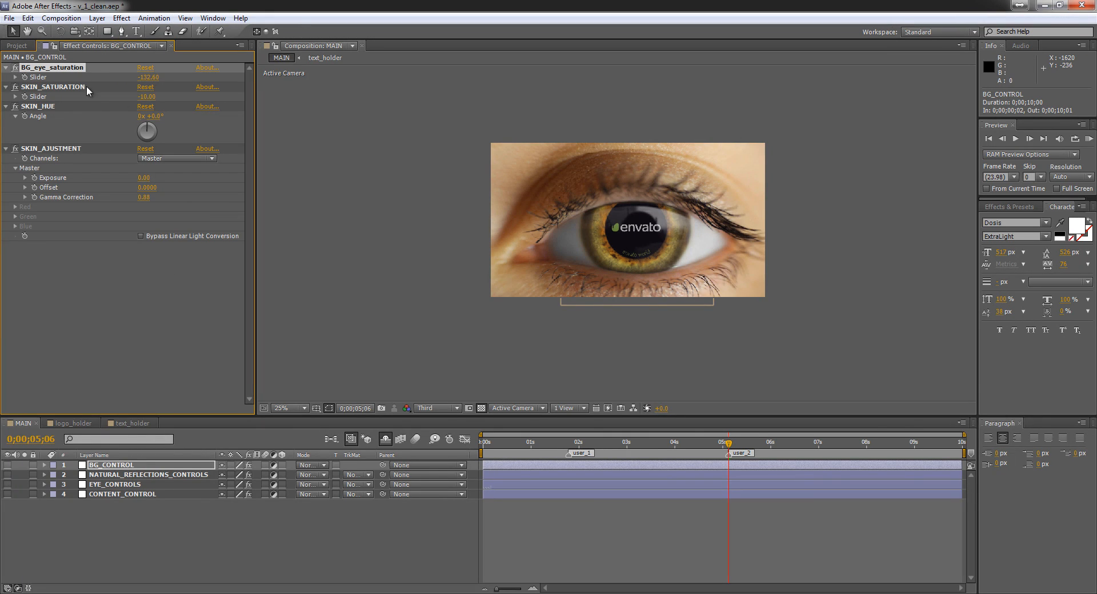
key(ctrl+z)
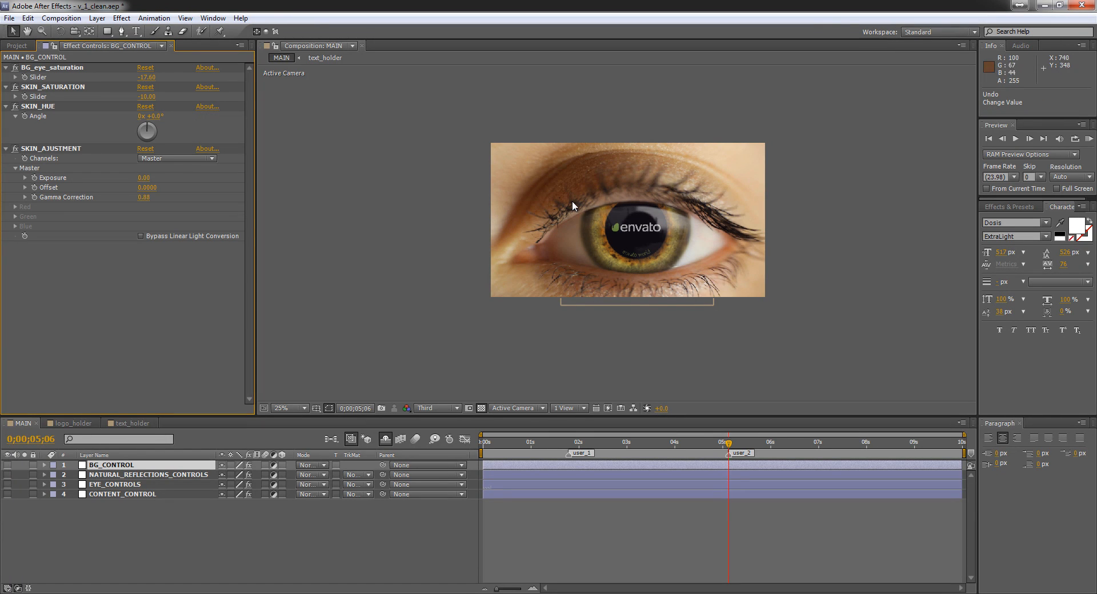
drag(146, 78, 117, 80)
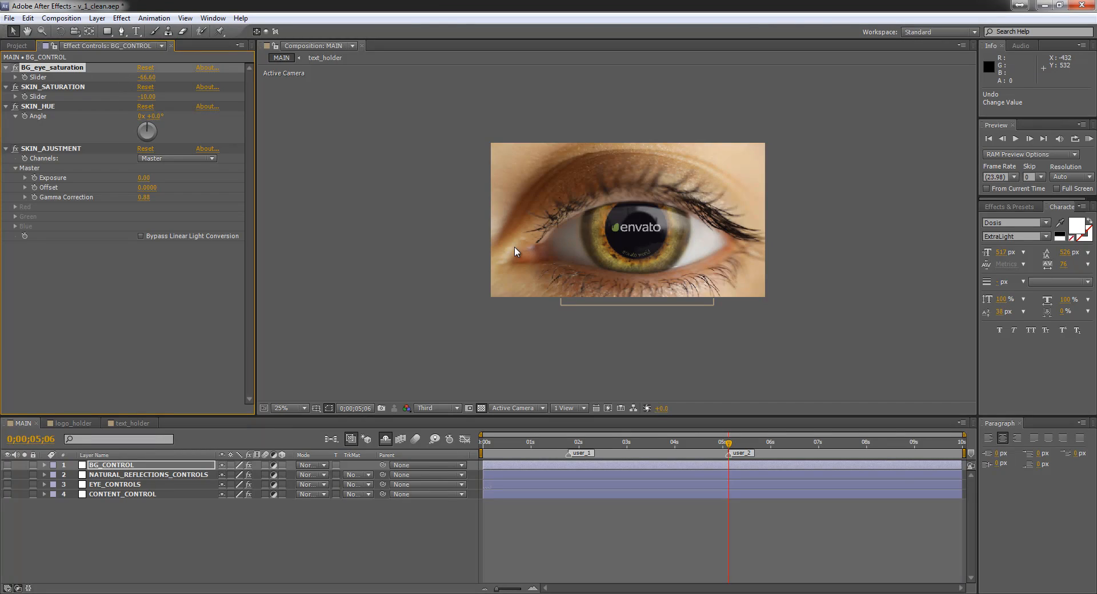
key(ctrl+z)
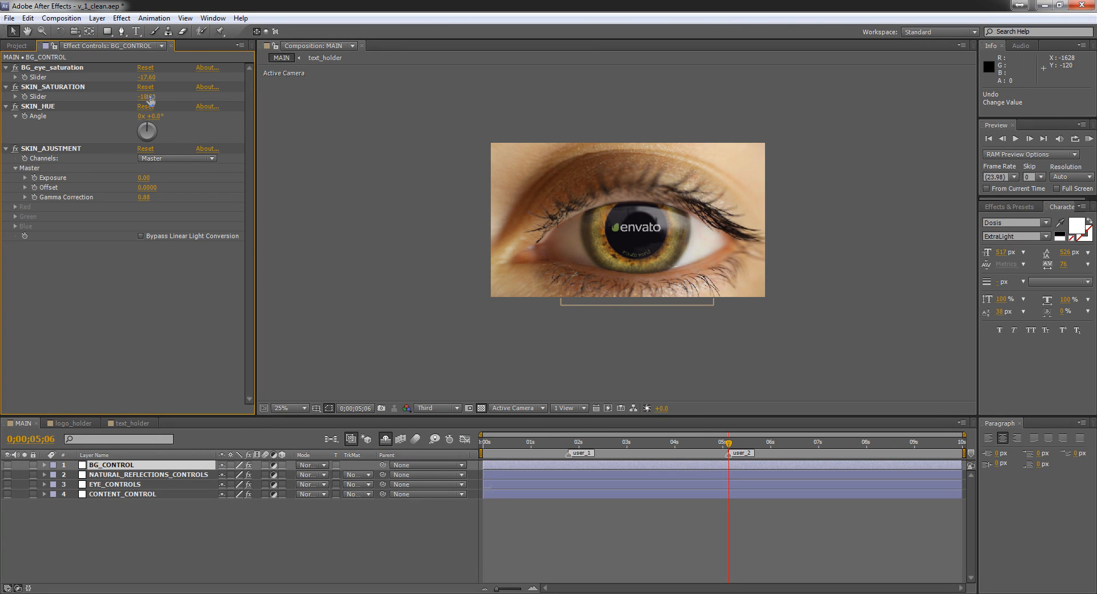
drag(149, 98, 174, 111)
key(ctrl+z)
Lower the SKIN_AJUSTMENT exposure to -0.31, undo the gamma correction trials and collapse the effect
drag(141, 180, 180, 133)
key(ctrl+z)
key(ctrl+z)
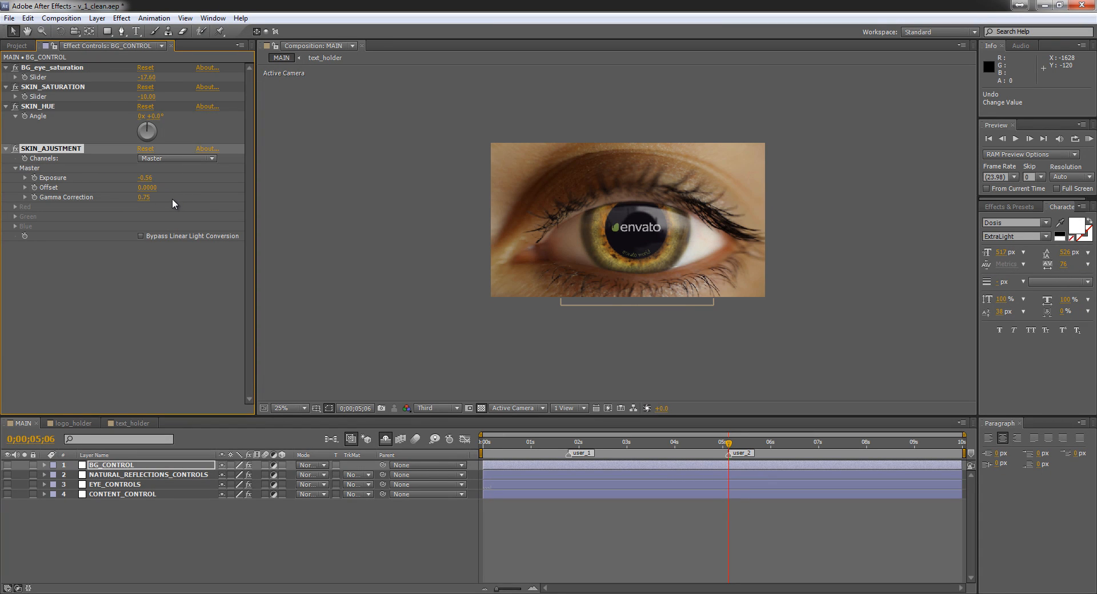
key(ctrl+z)
key(ctrl+z)
key(ctrl+z)
key(ctrl+z)
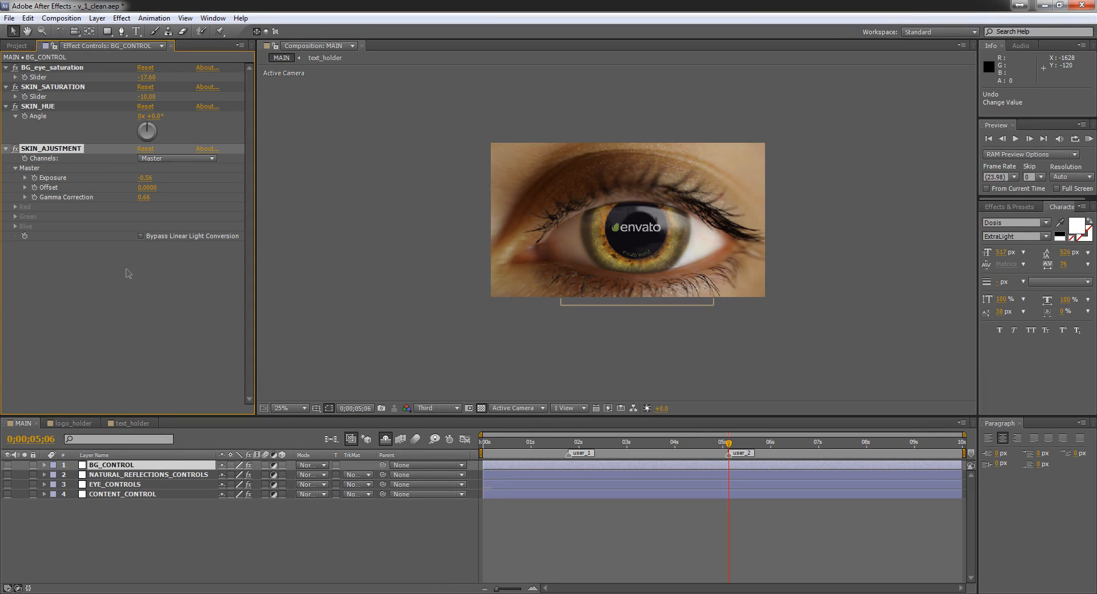
key(ctrl+z)
key(ctrl+z)
key(ctrl+z)
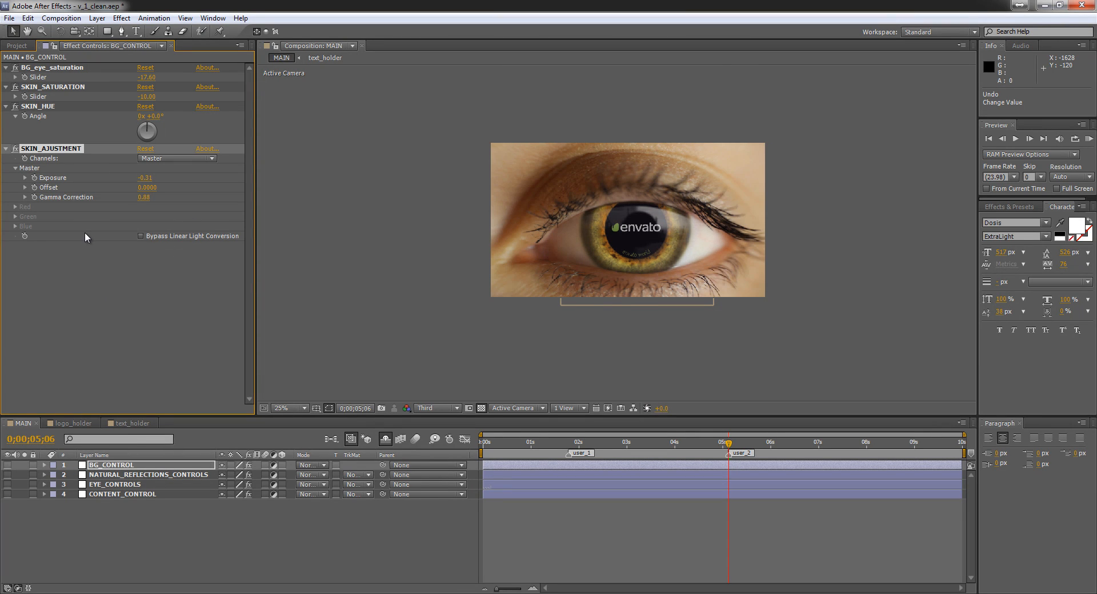
click(5, 148)
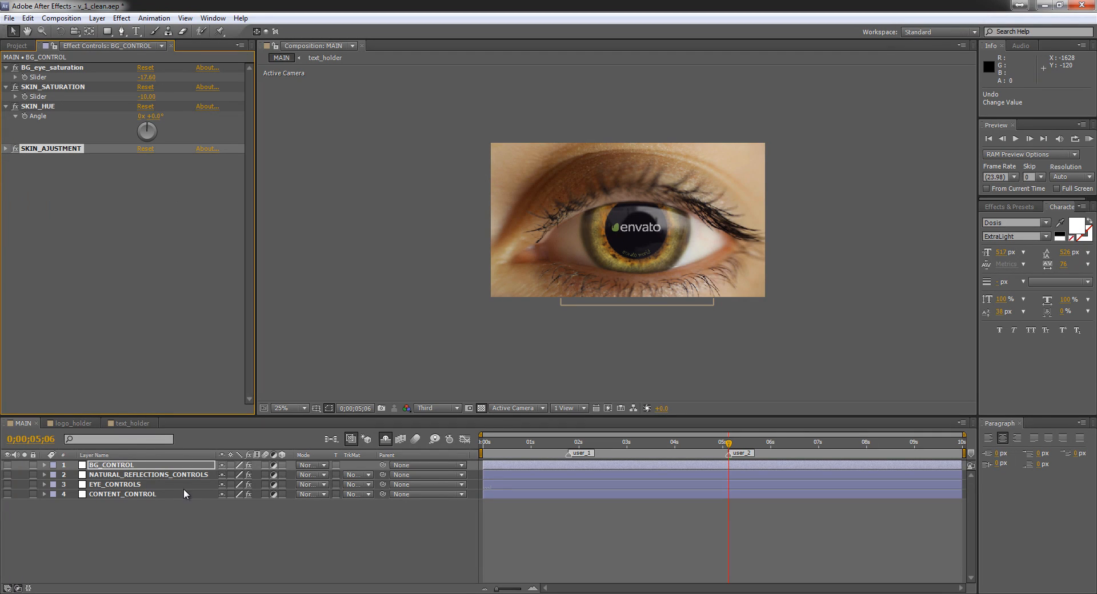
Display the effect controls of NATURAL_REFLECTIONS_CONTROLS and switch the reflection off and back on
click(138, 475)
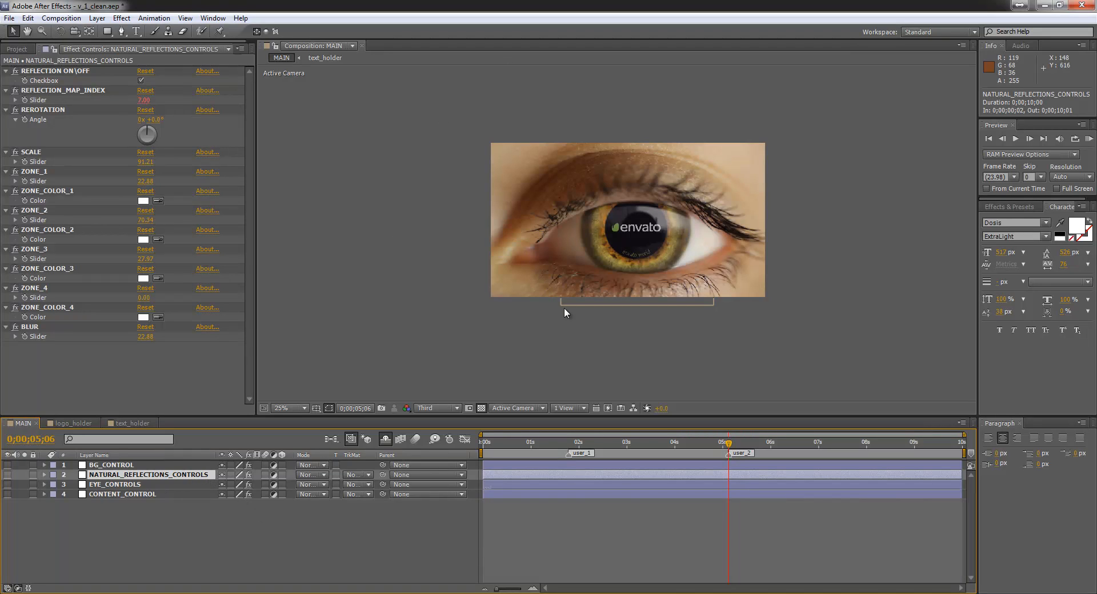
click(139, 81)
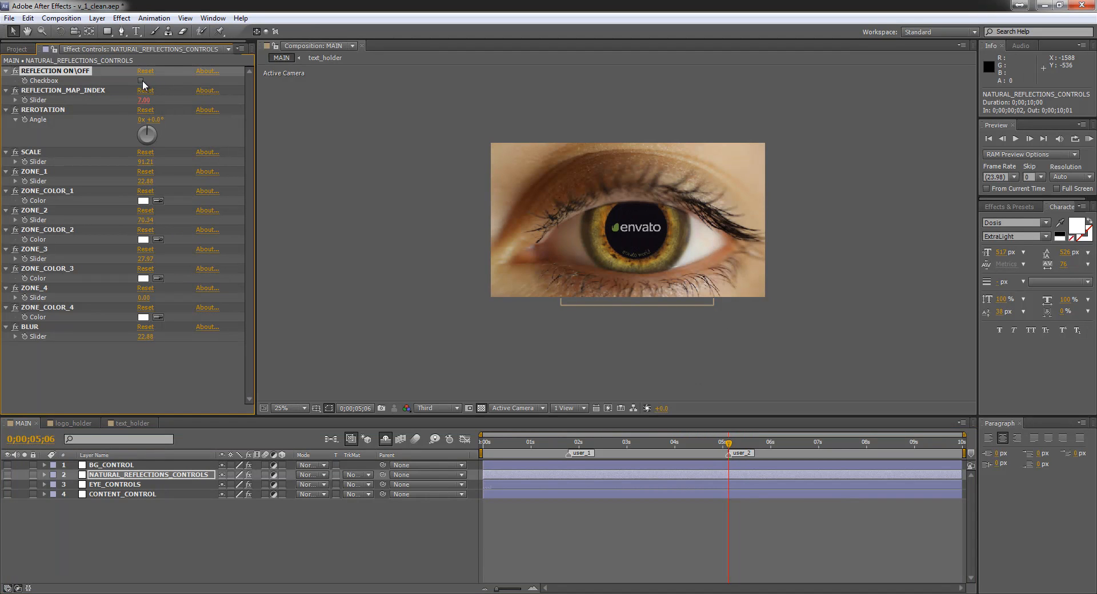
key(ctrl+s)
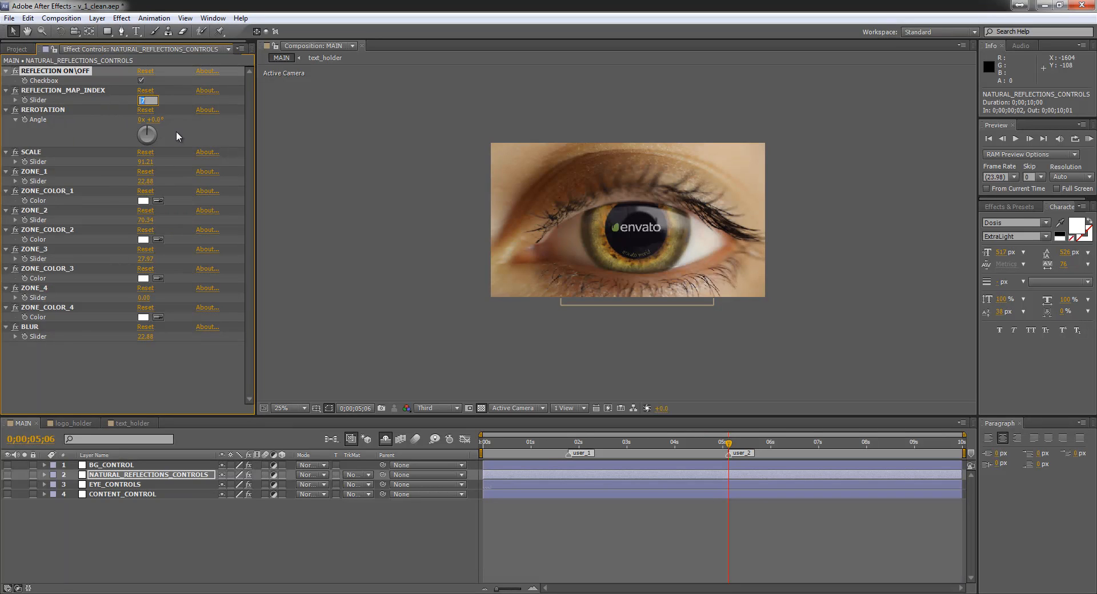
Preview each reflection map by setting REFLECTION_MAP_INDEX to 1, 2, 3, 4, 5, 6 and 7 in turn
key(Return)
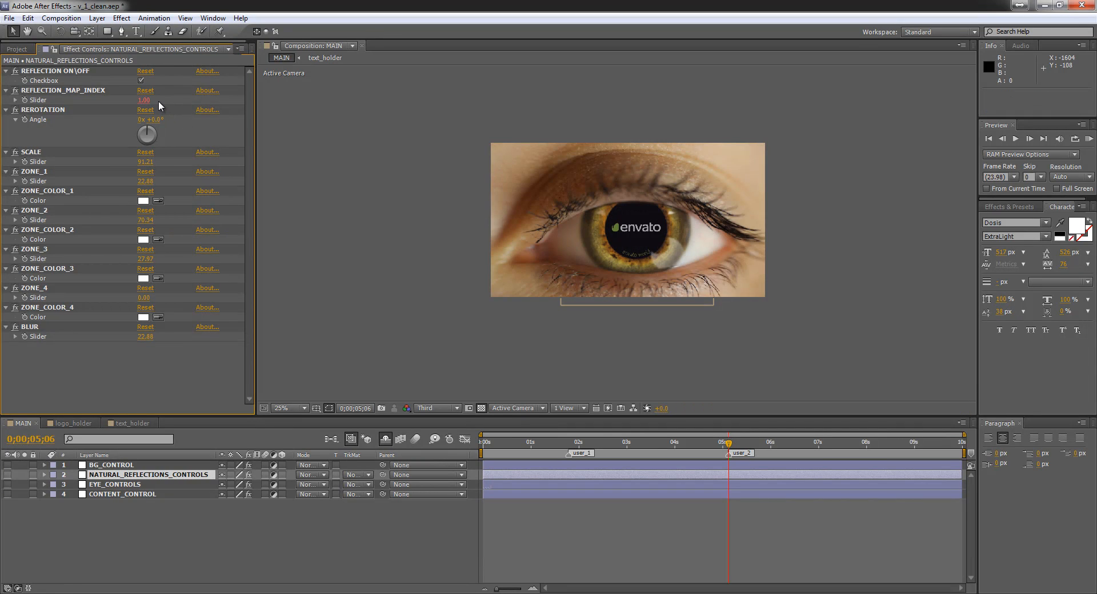
click(144, 100)
text(2)
key(Return)
click(144, 101)
text(3)
key(Return)
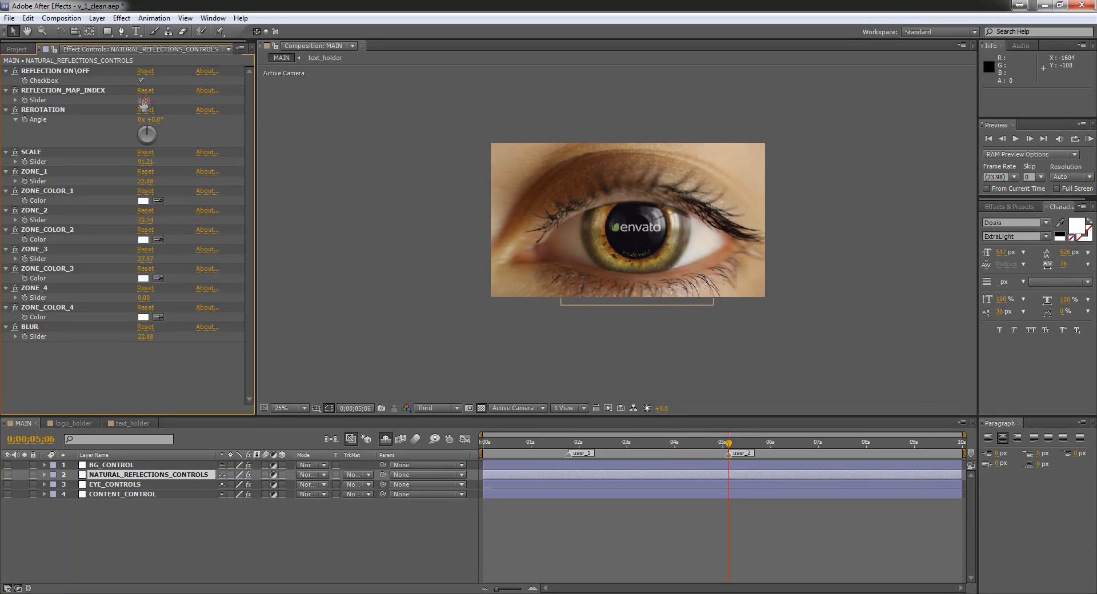
click(144, 100)
text(4)
key(Return)
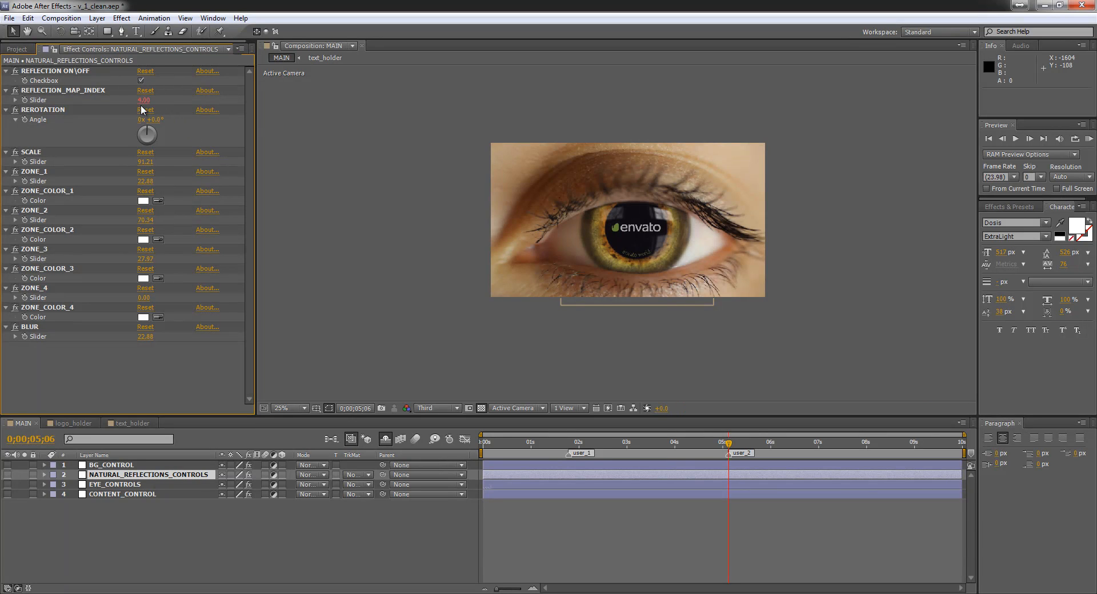
click(144, 101)
text(5)
key(Return)
click(144, 100)
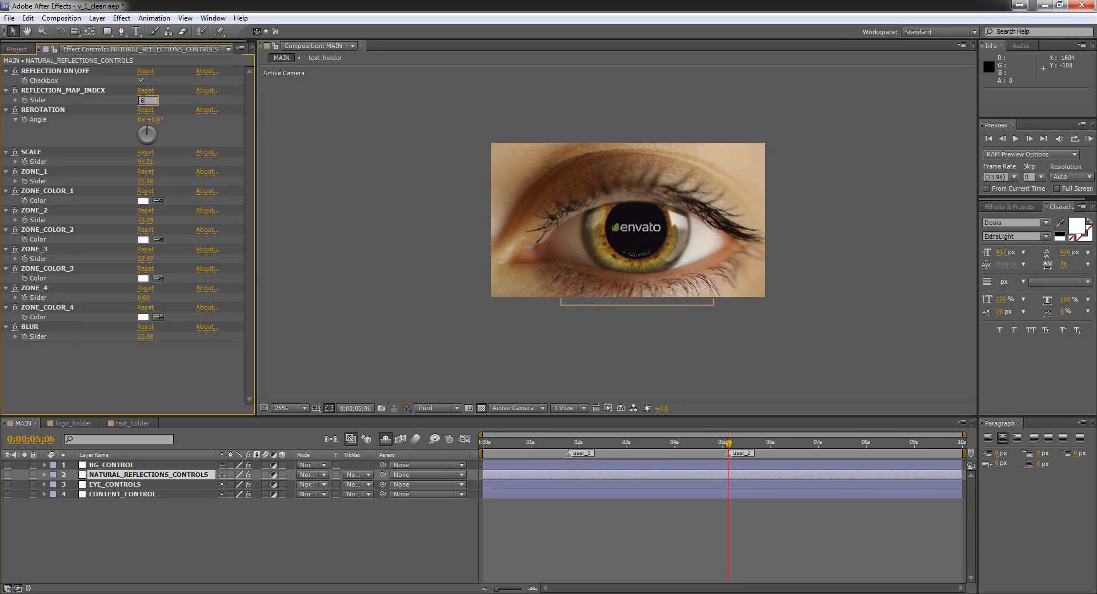
text(6)
key(Return)
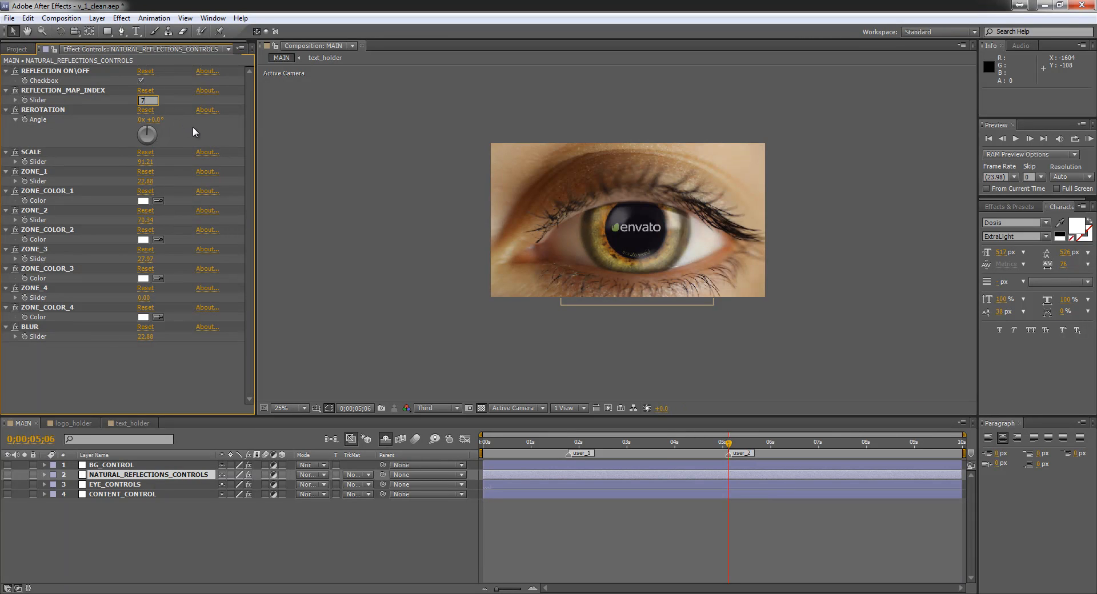
key(Return)
Rotate the reflection to 15° with REROTATION, try a larger SCALE value and undo the scale change
drag(159, 120, 167, 119)
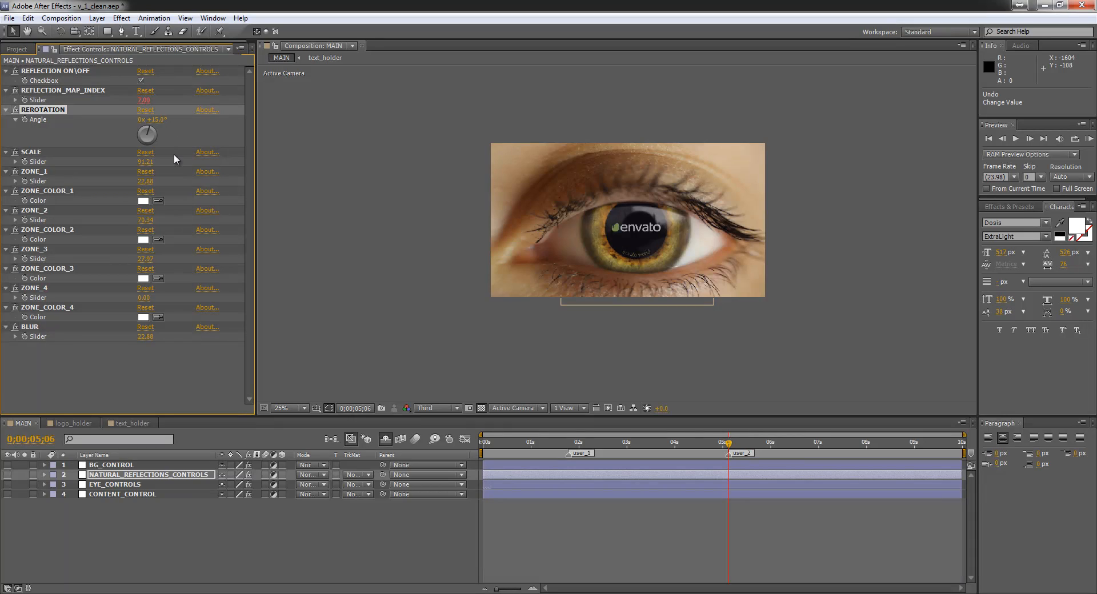
drag(146, 162, 147, 162)
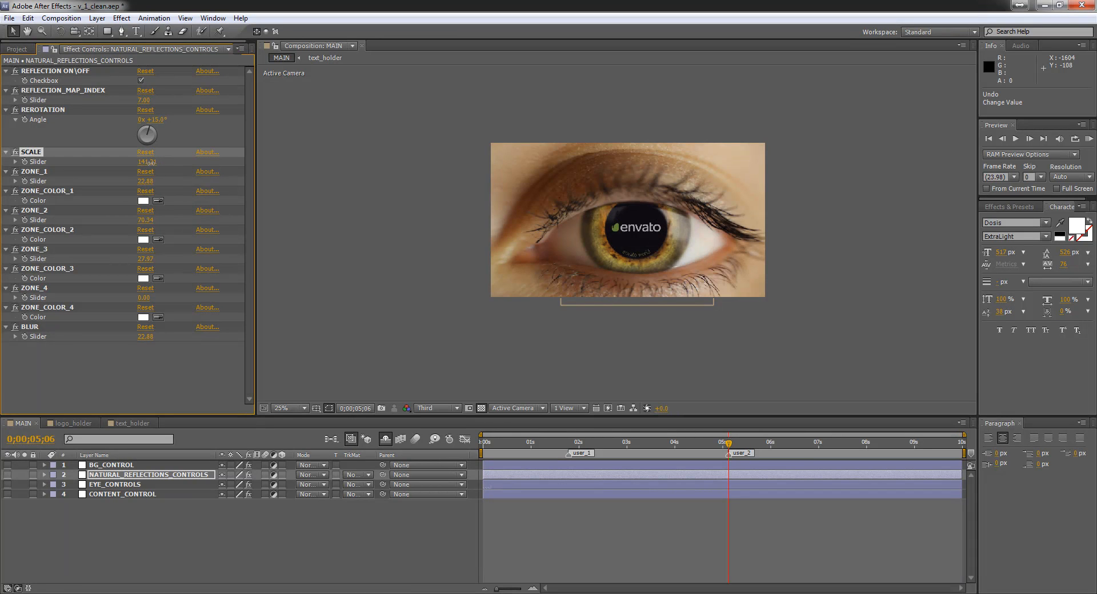
key(ctrl+z)
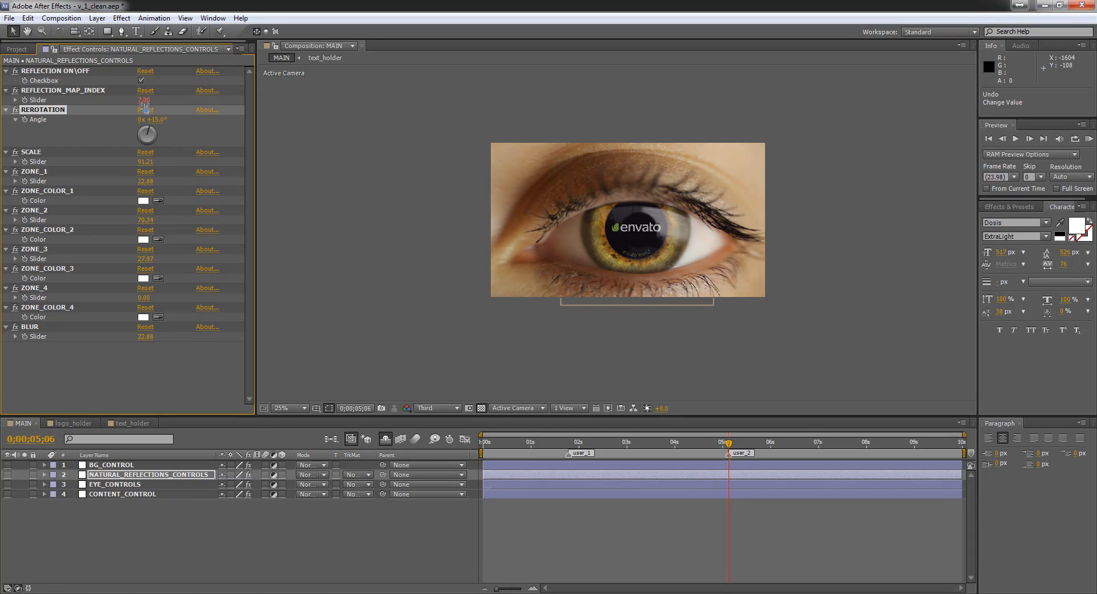
Set REFLECTION_MAP_INDEX to 1, try a different ZONE_1 value and undo the zone change
click(144, 101)
text(1)
key(Return)
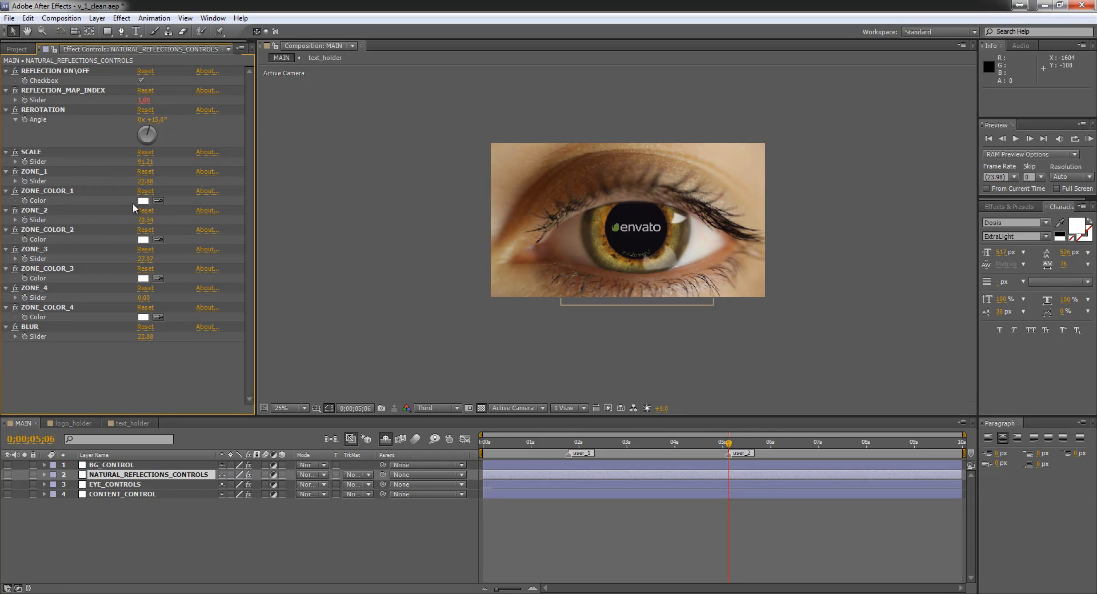
click(40, 173)
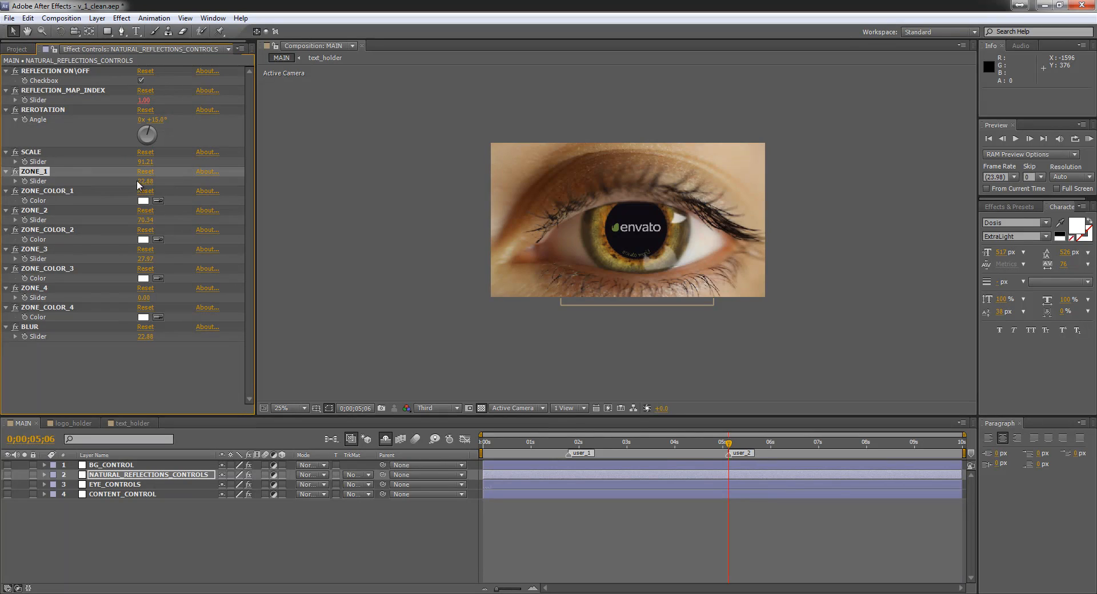
drag(136, 180, 167, 180)
key(ctrl+z)
click(166, 180)
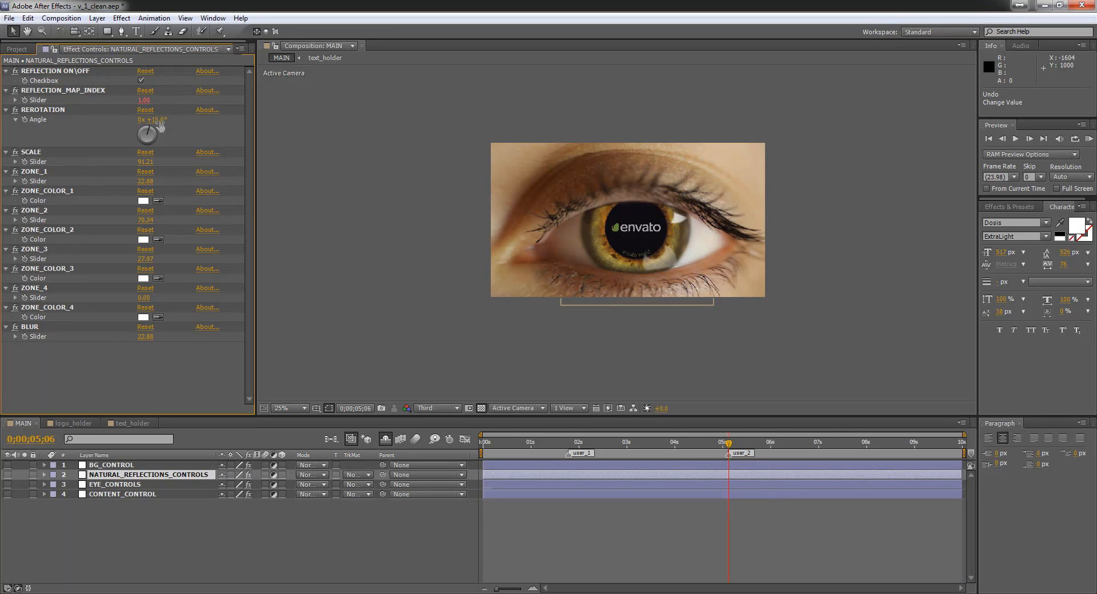
Reduce the reflection SCALE to 56.21 and set the REROTATION angle to 0°
click(145, 161)
drag(143, 161, 123, 165)
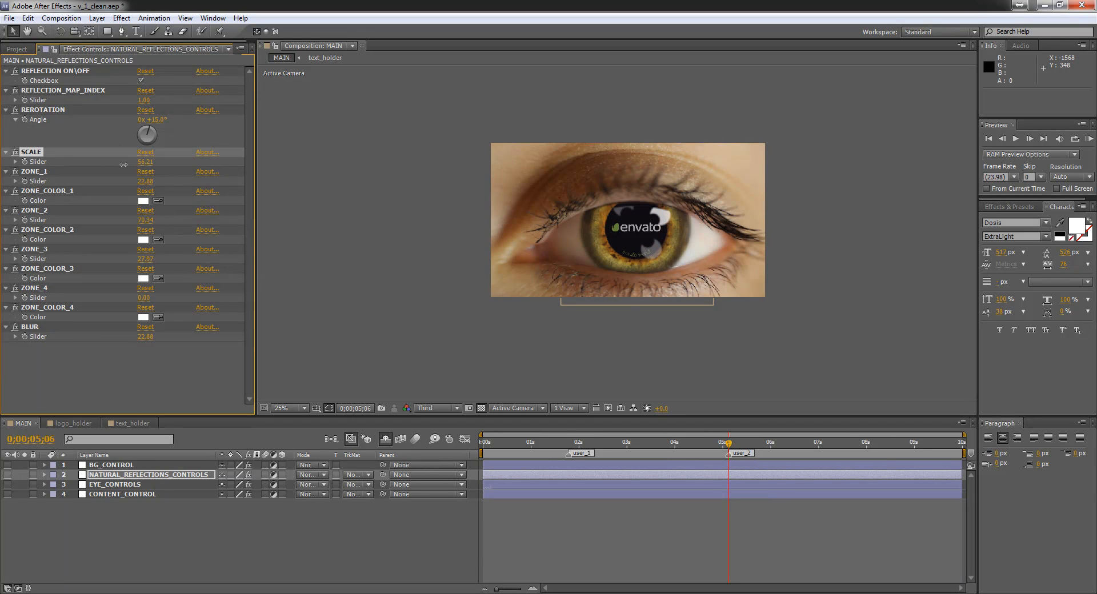
click(154, 120)
text(0)
key(Return)
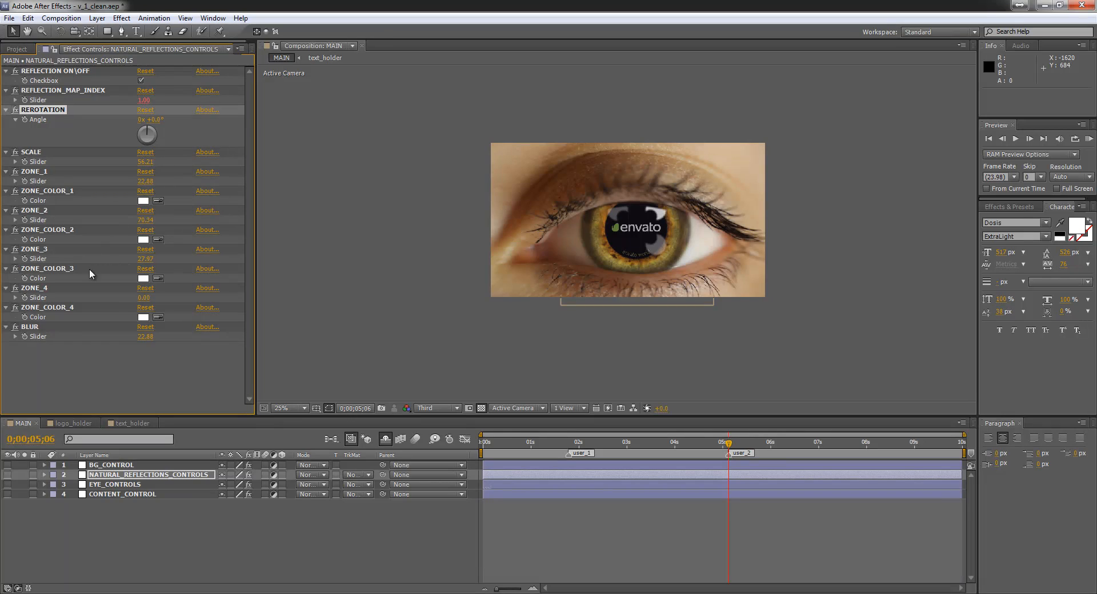
Try a higher ZONE_4 value for the reflection and set it back to 0
drag(143, 298, 156, 298)
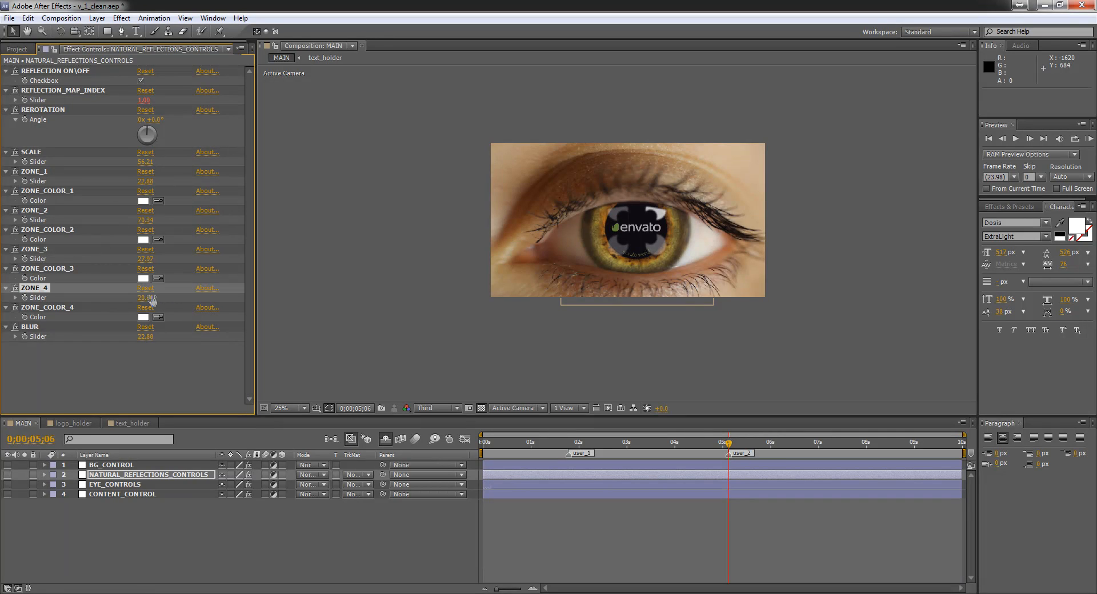
click(145, 298)
text(0)
key(Return)
Set the ZONE_3 and ZONE_1 reflection sliders to 0
click(145, 259)
text(0)
key(Return)
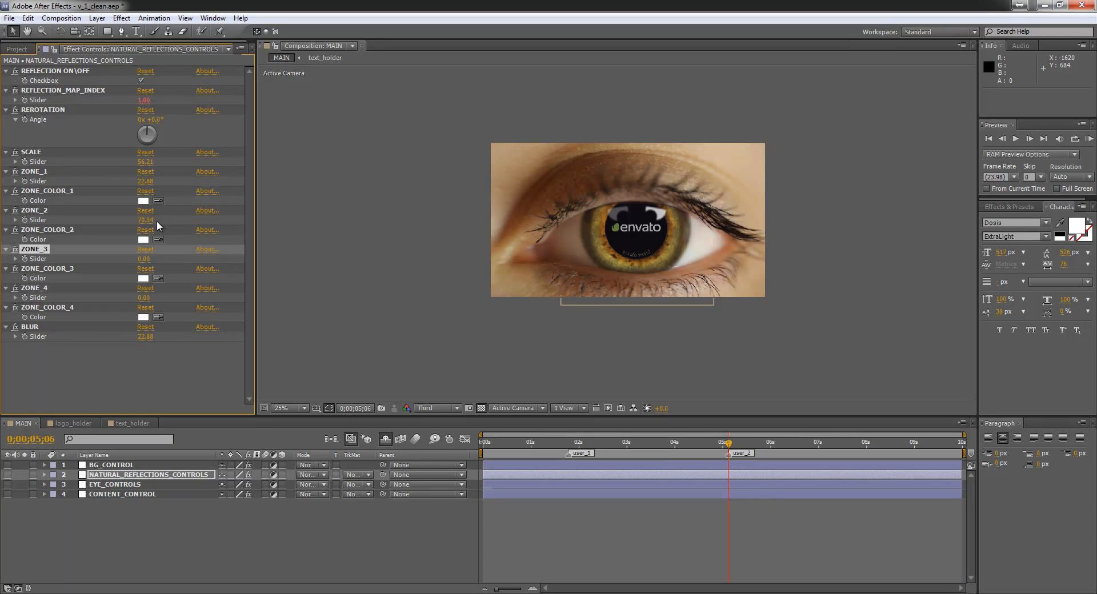
click(145, 181)
text(0)
key(Return)
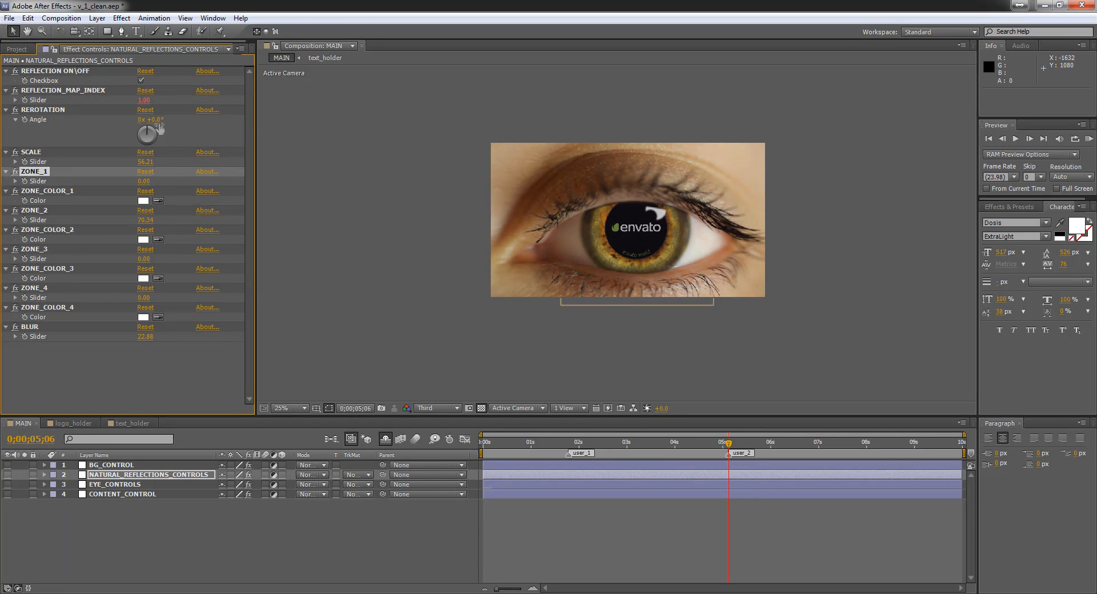
Adjust the reflection to a REROTATION angle of about 22°, a SCALE of about 65 and a BLUR of about 156
drag(147, 130, 152, 126)
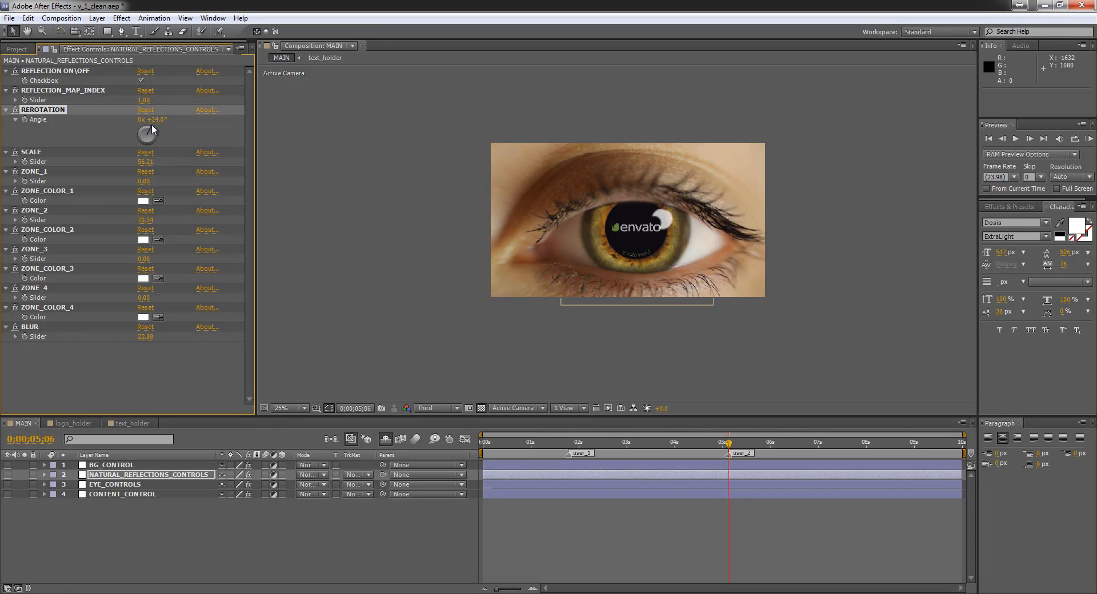
drag(144, 162, 150, 162)
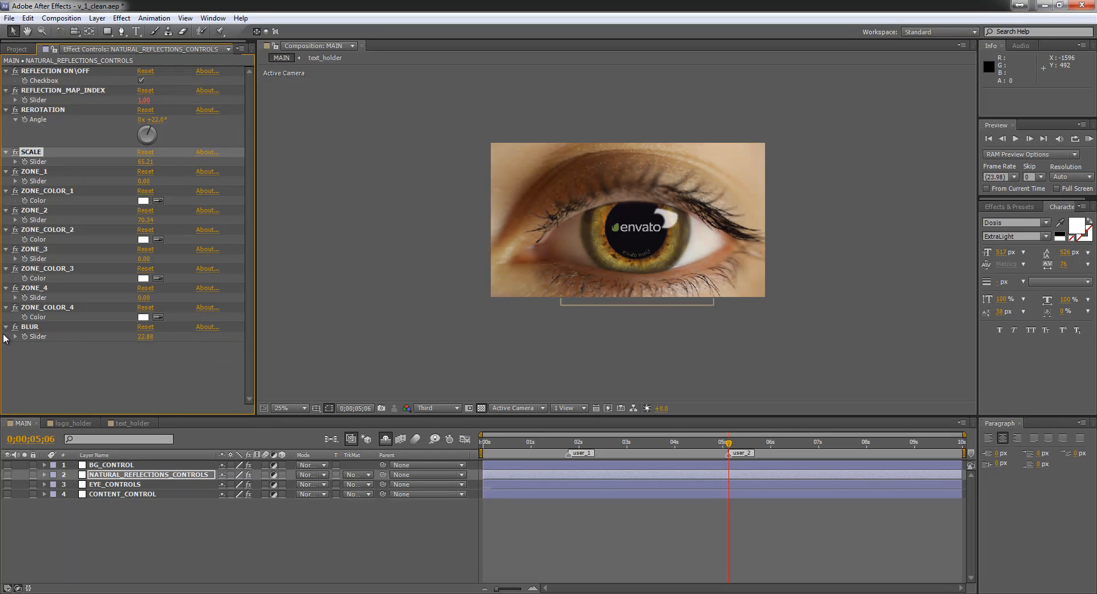
click(29, 328)
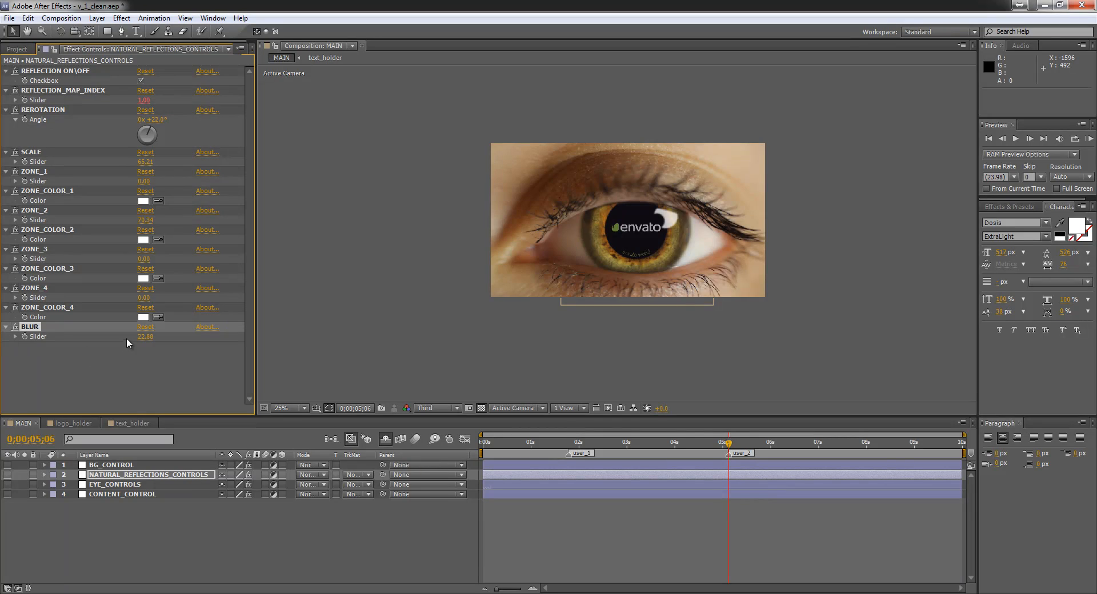
drag(141, 338, 211, 331)
Try REFLECTION_MAP_INDEX values 2 and 3, set it to 4 and raise ZONE_1 to about 19
text(2)
key(Return)
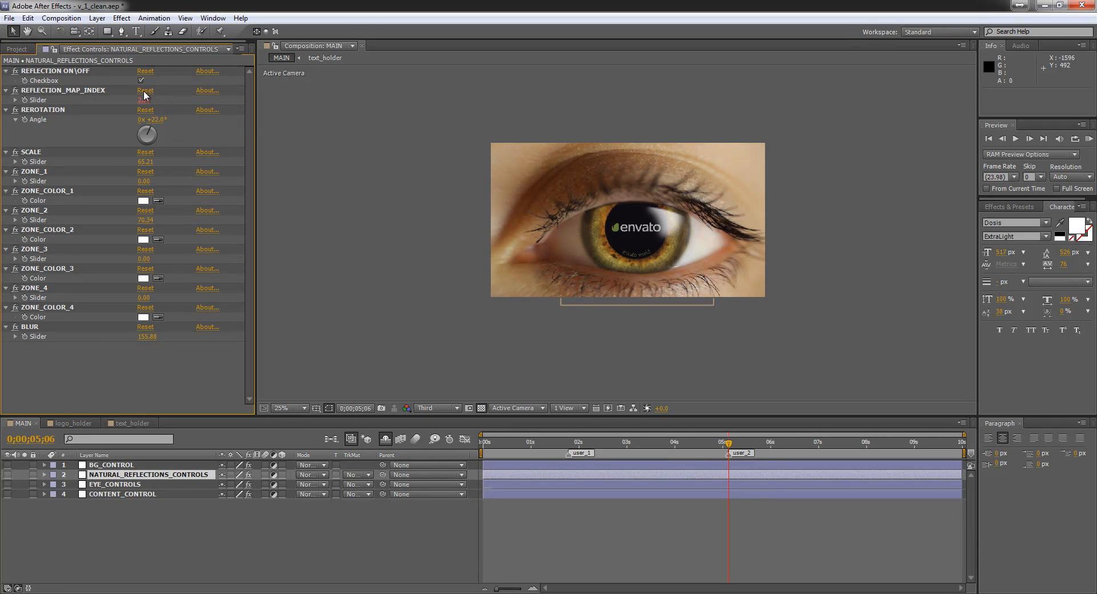
drag(144, 100, 139, 100)
click(148, 100)
text(3)
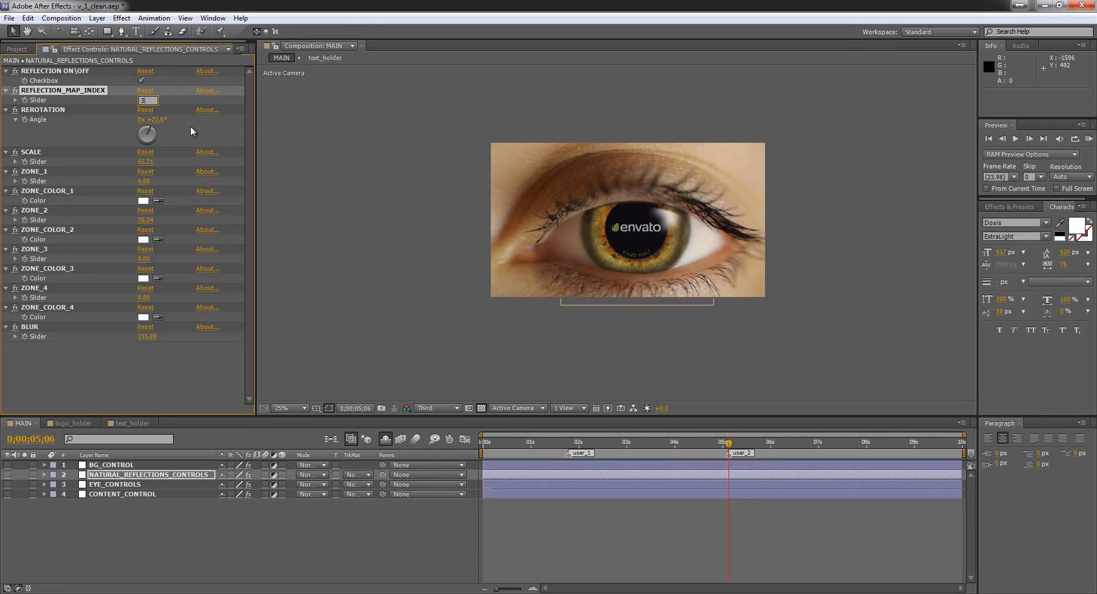
click(190, 123)
click(146, 101)
text(4)
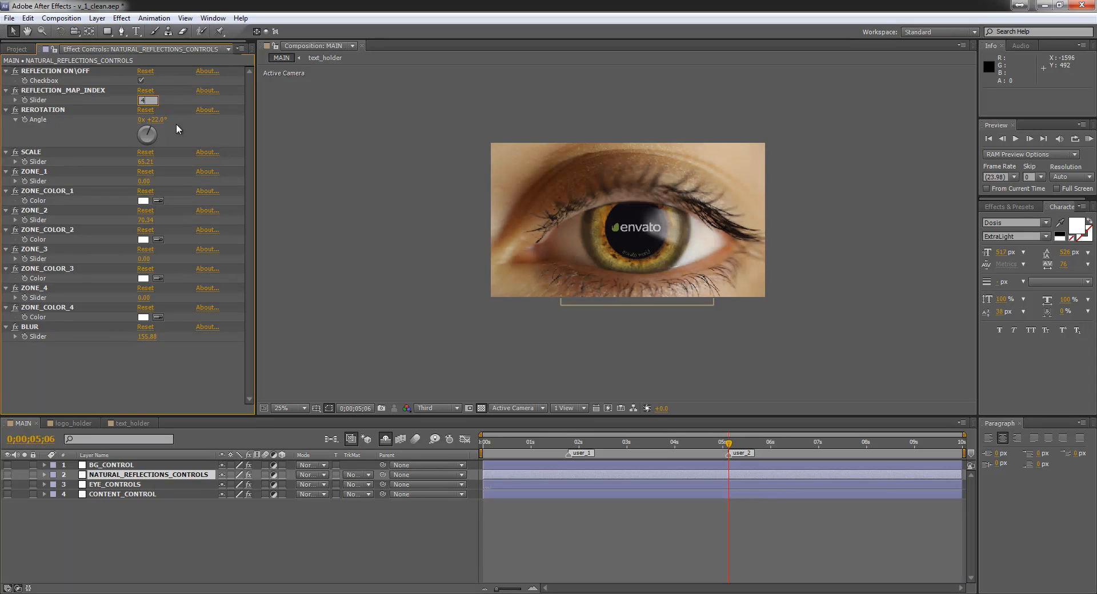
key(Return)
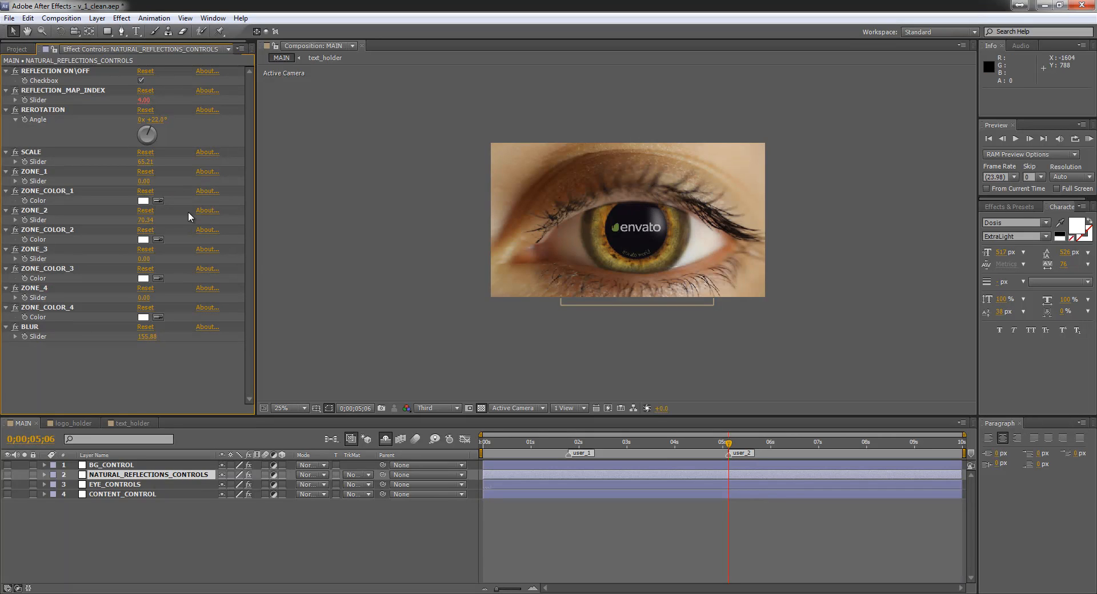
drag(143, 181, 156, 181)
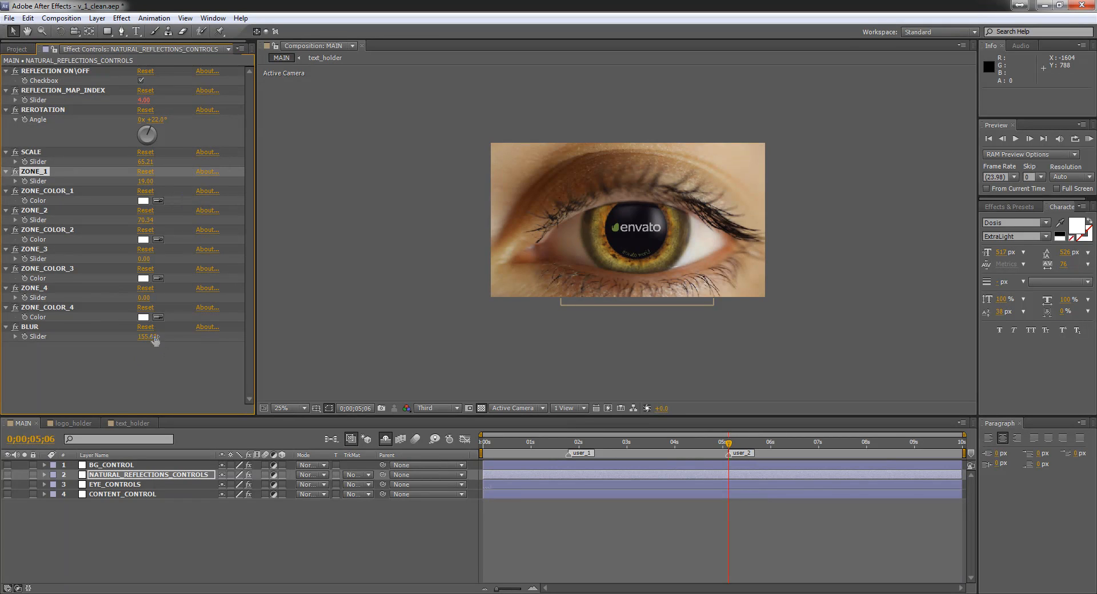
Lower the reflection BLUR to about 70 and increase the reflection SCALE
drag(150, 337, 99, 336)
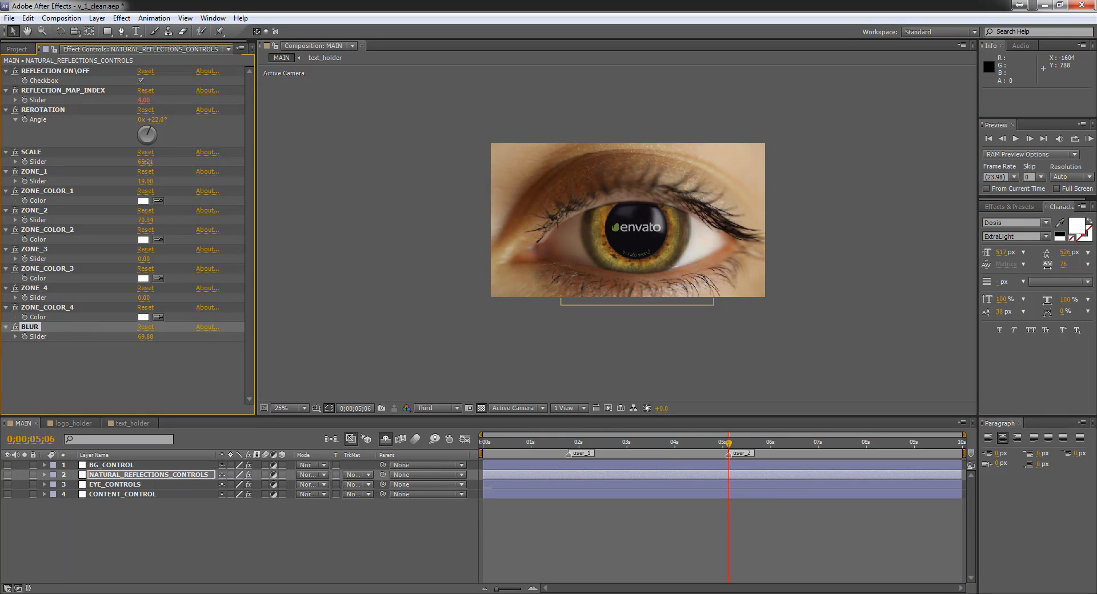
drag(145, 162, 171, 170)
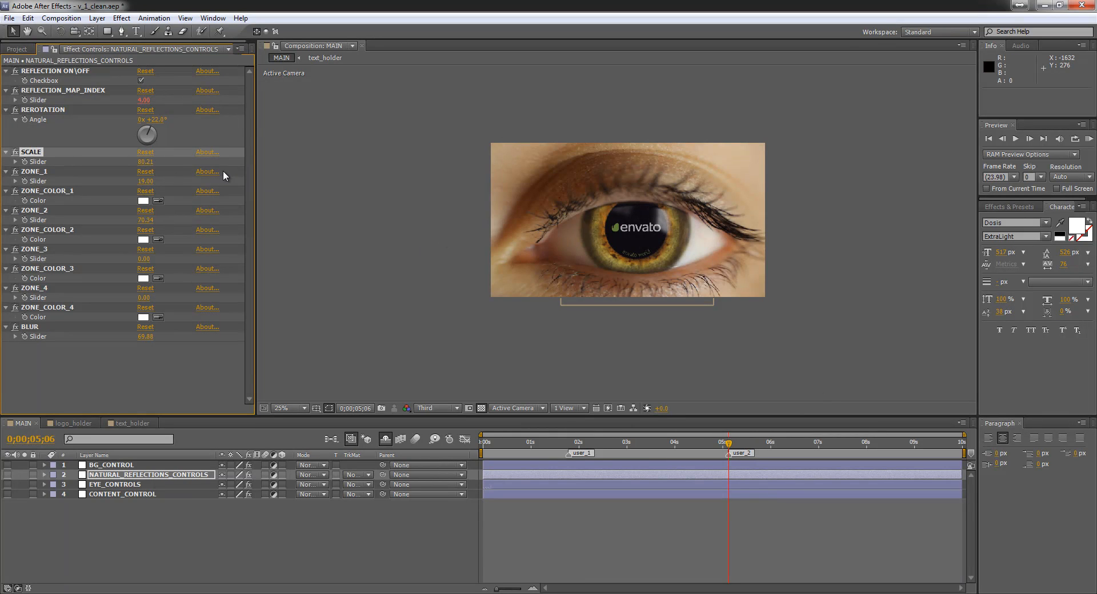
Set ZONE_COLOR_1 of the reflection to pure red (FF0000)
click(141, 201)
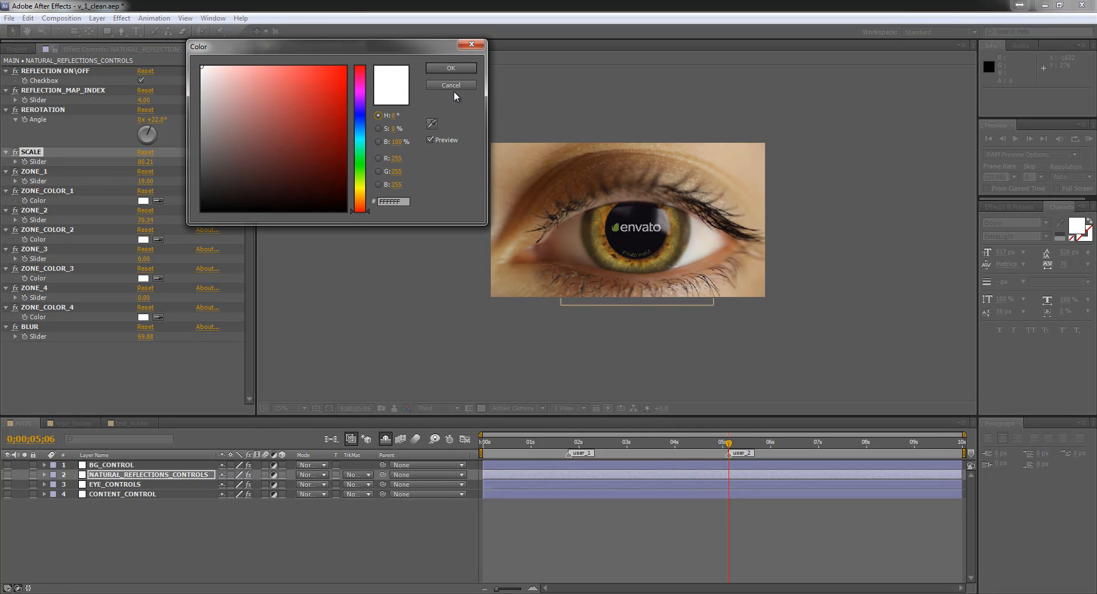
click(454, 87)
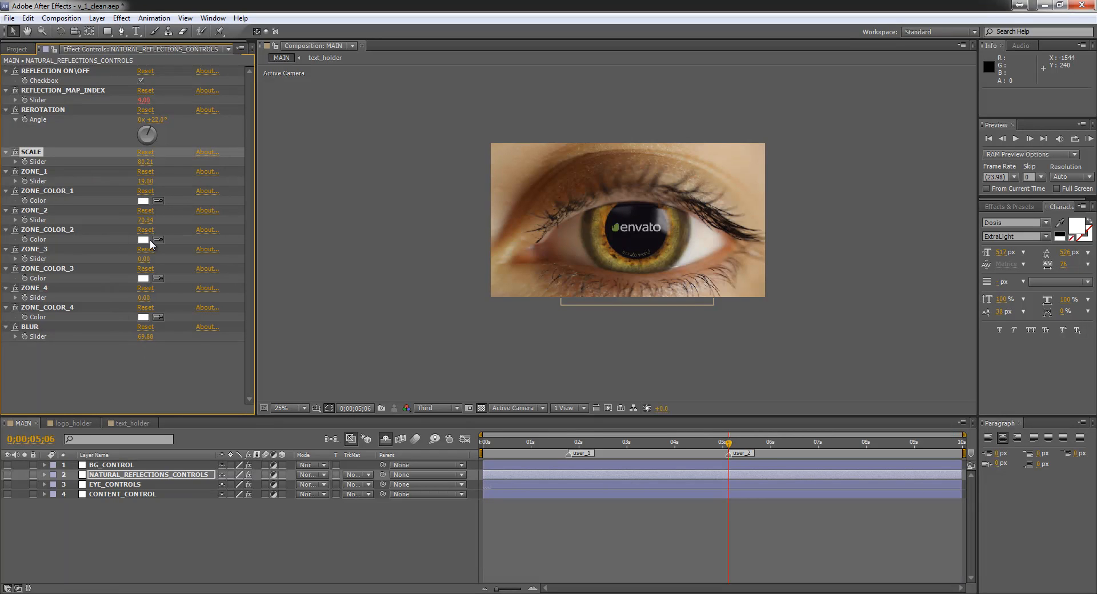
click(143, 201)
click(346, 66)
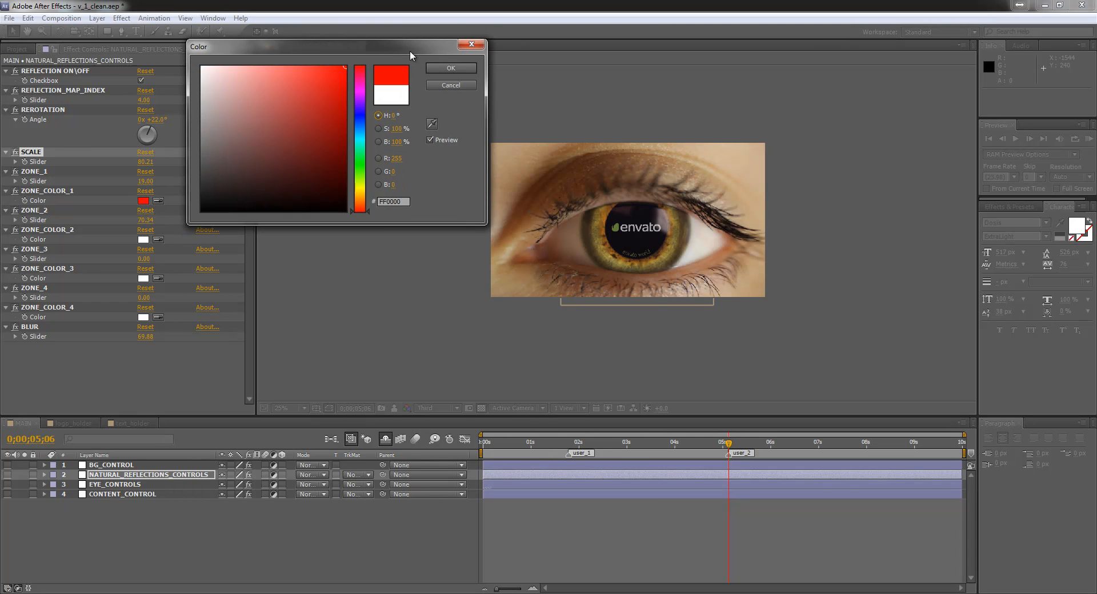
click(450, 67)
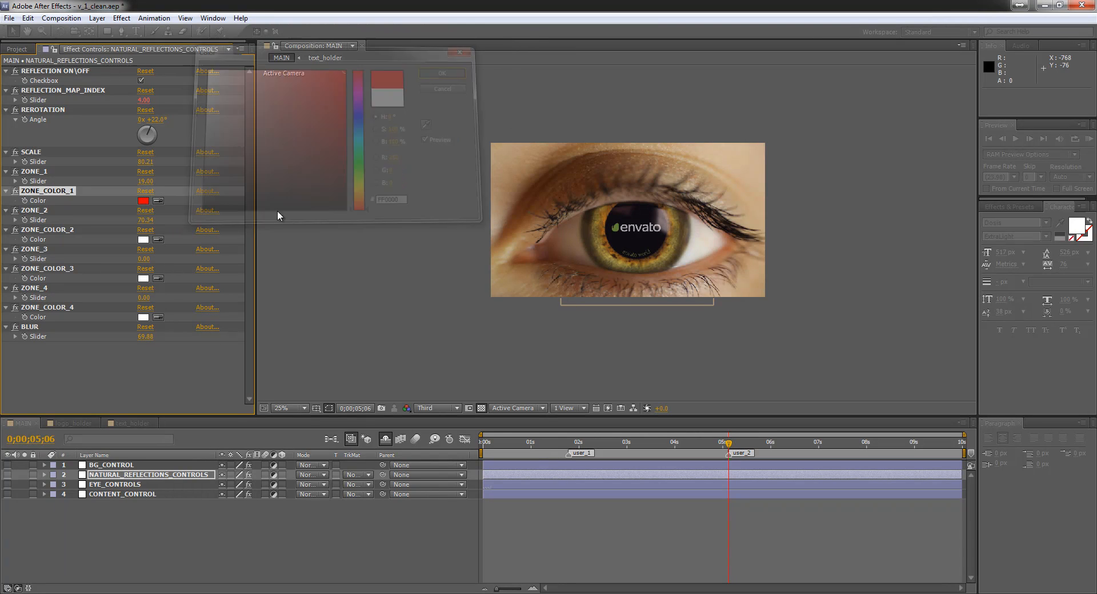
Set ZONE_COLOR_2 of the reflection to blue (474BFF)
click(144, 240)
click(345, 67)
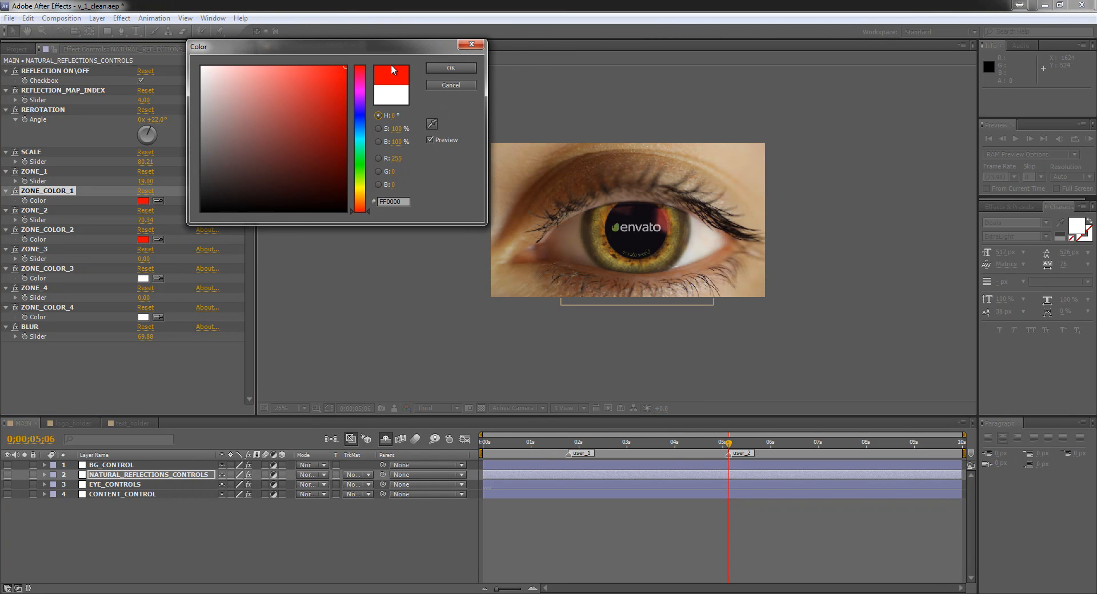
click(360, 115)
mouse_move(314, 105)
mouse_down()
mouse_move(286, 67)
mouse_move(305, 67)
mouse_up()
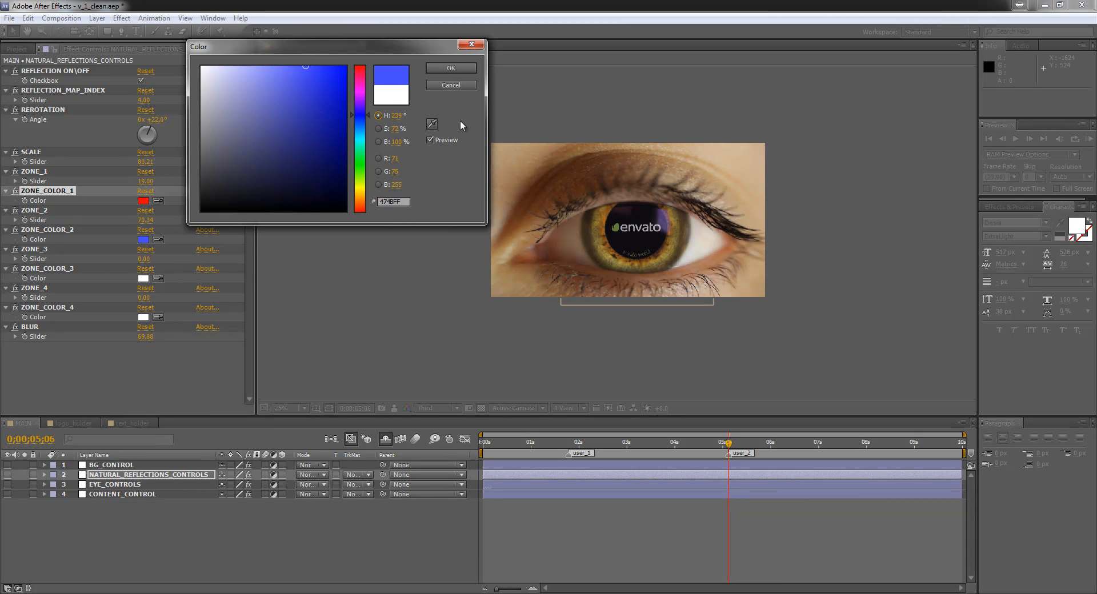
click(451, 69)
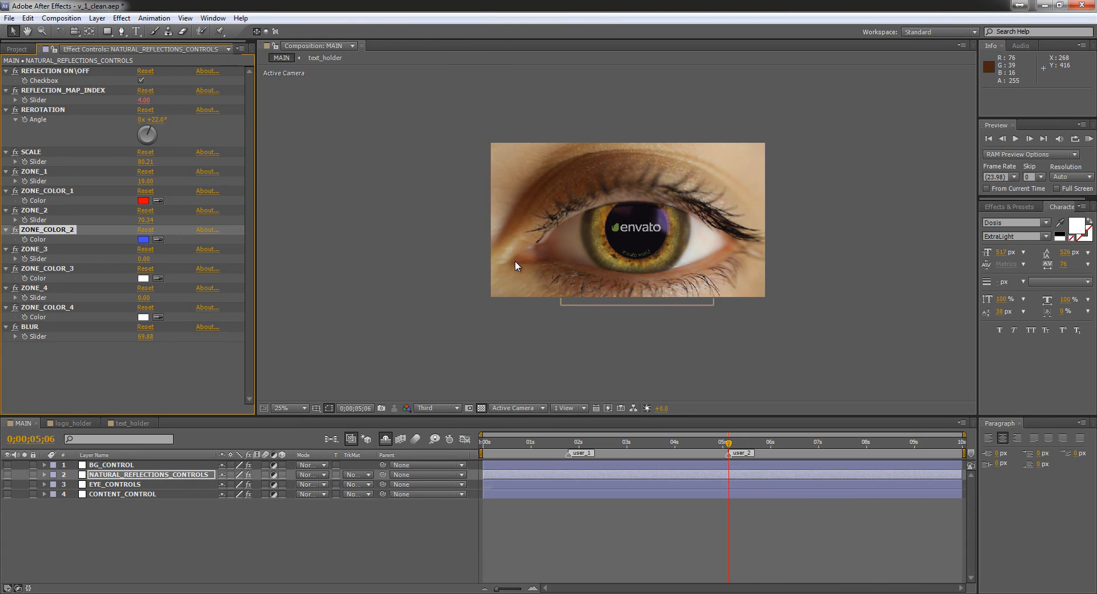
Set REFLECTION_MAP_INDEX to 7
click(144, 100)
text(7)
key(Return)
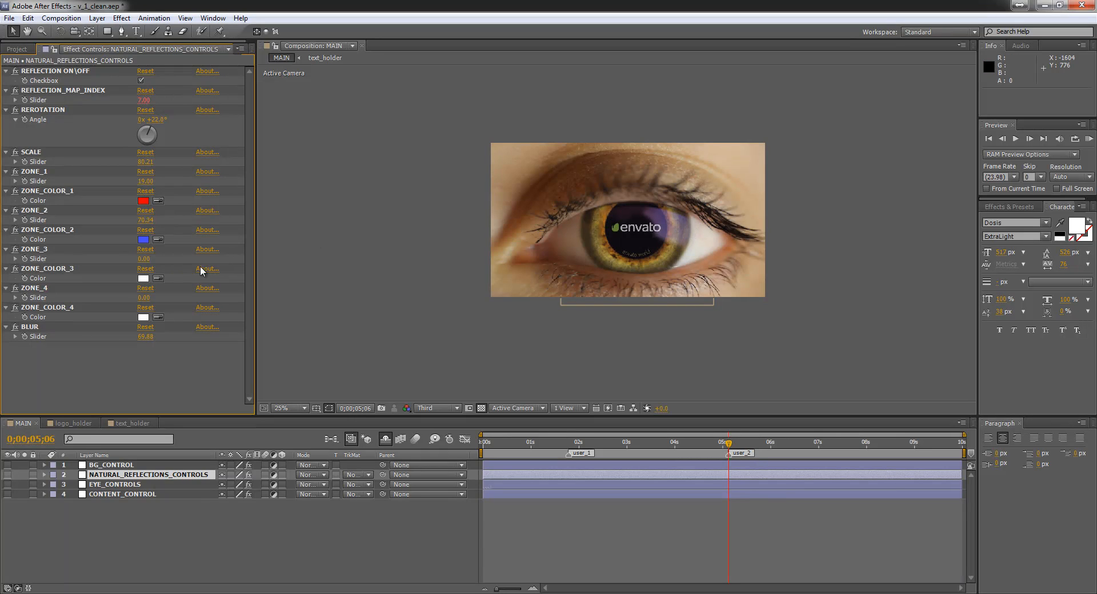
Change ZONE_COLOR_3 to a dark green and raise the ZONE_3 slider to about 91
click(146, 279)
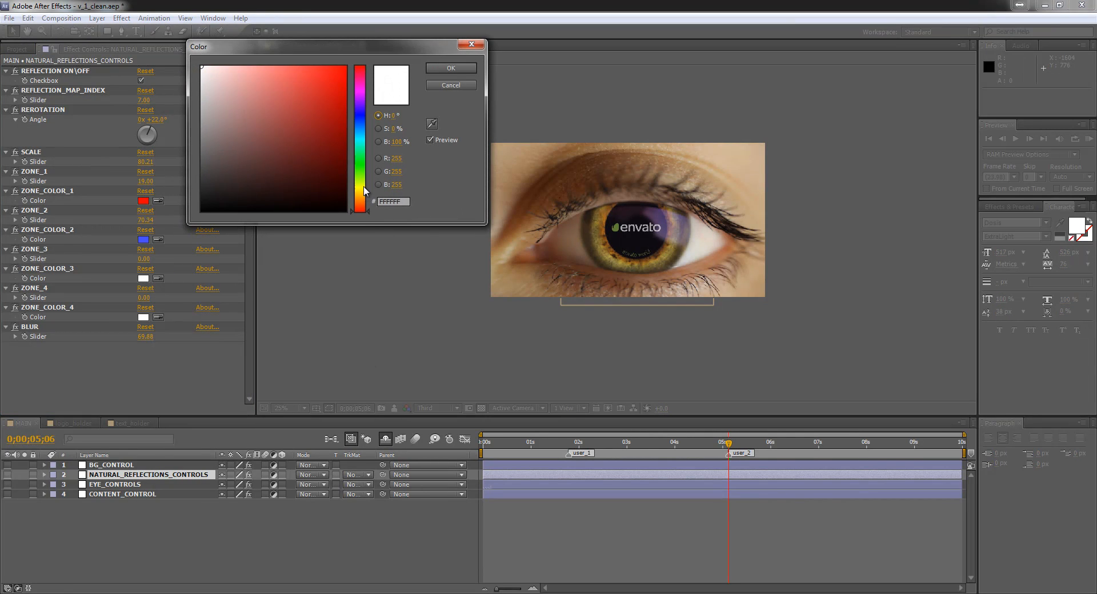
drag(367, 192, 366, 172)
click(342, 117)
click(450, 68)
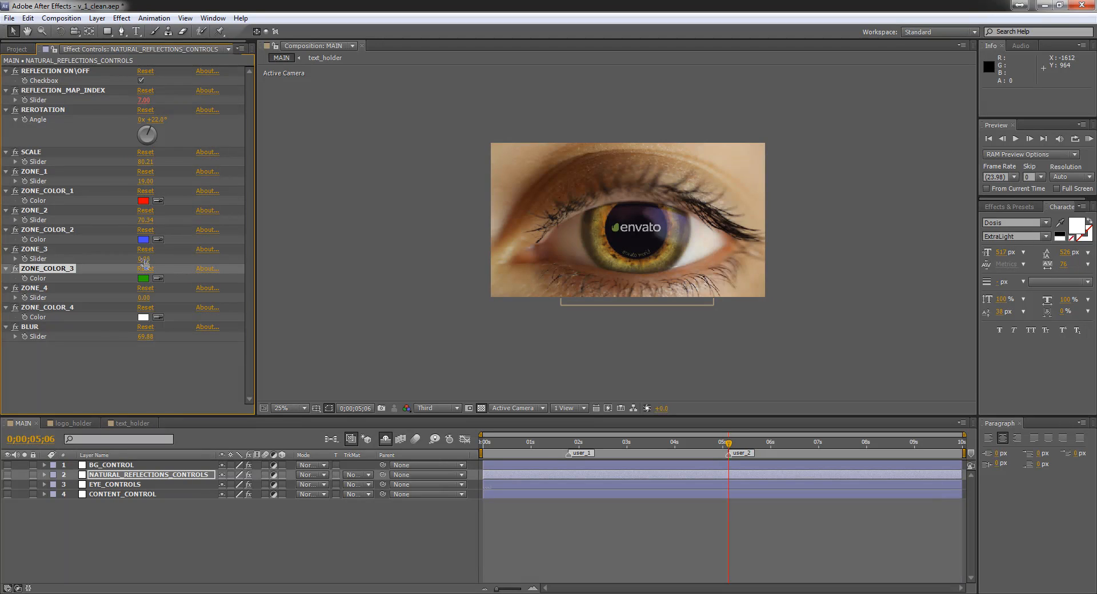
drag(146, 258, 188, 252)
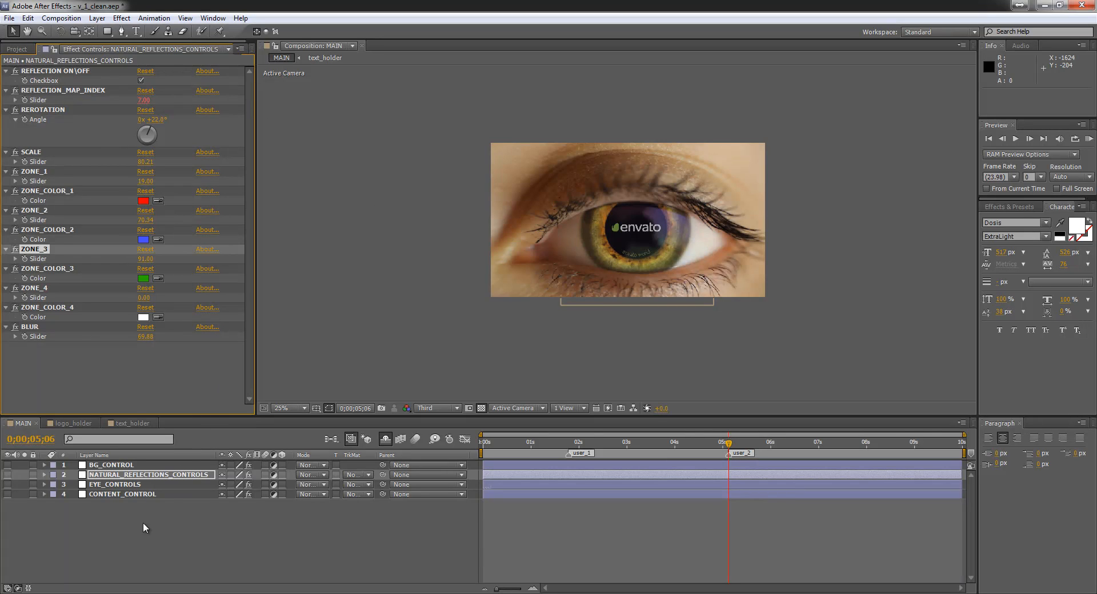
Try a different EXPOSURE value on the EYE_CONTROLS layer and undo it, leaving the pupil color picker without a change
click(143, 485)
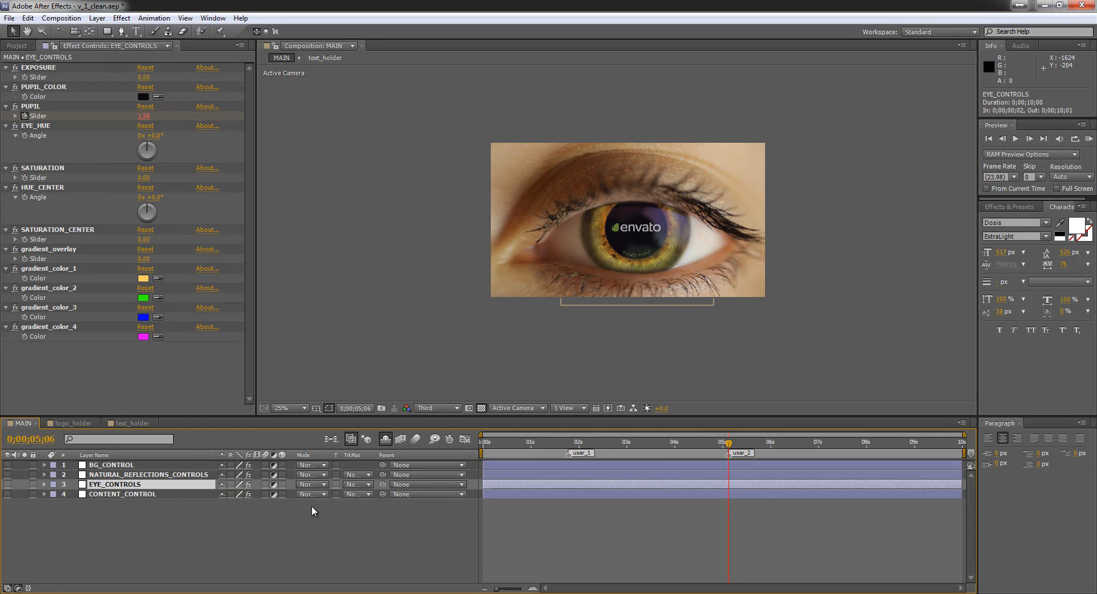
drag(144, 78, 191, 141)
key(ctrl+z)
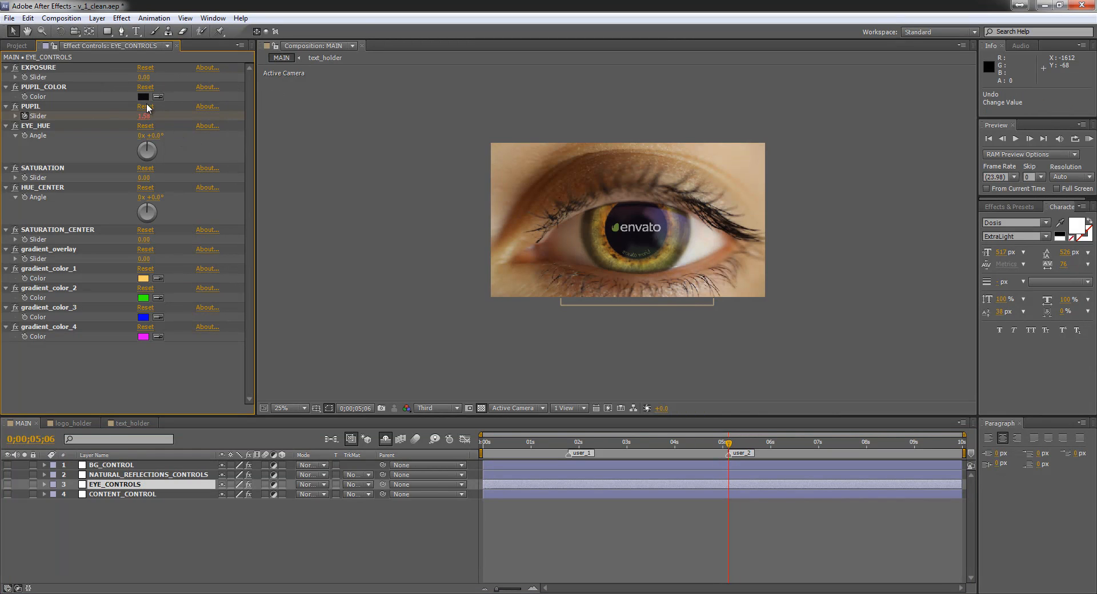
click(146, 107)
click(143, 97)
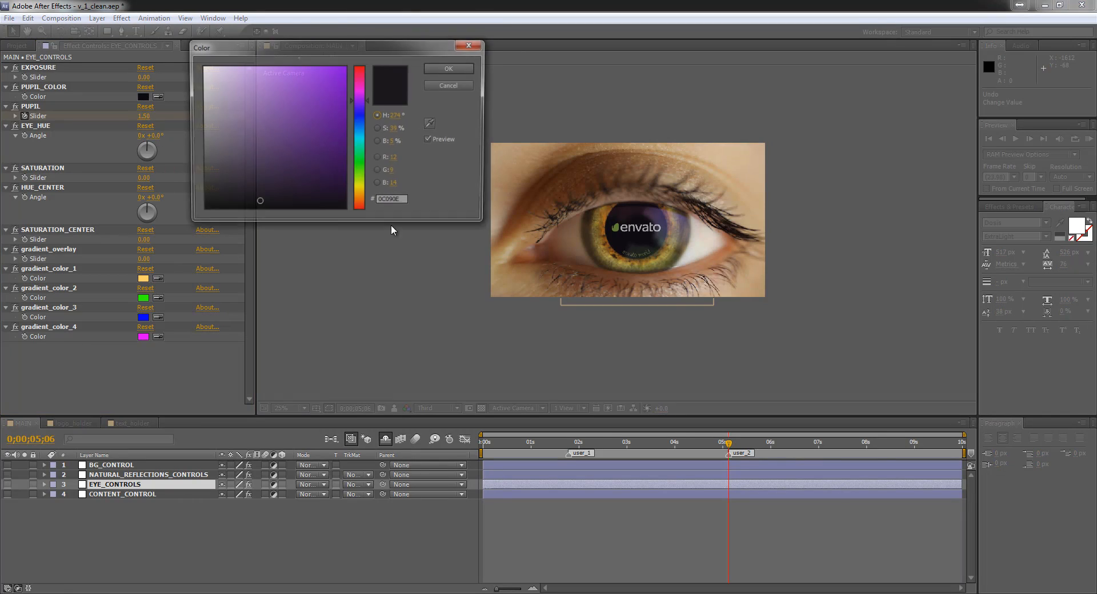
click(446, 85)
Turn off the reflection on the NATURAL_REFLECTIONS_CONTROLS layer
click(116, 475)
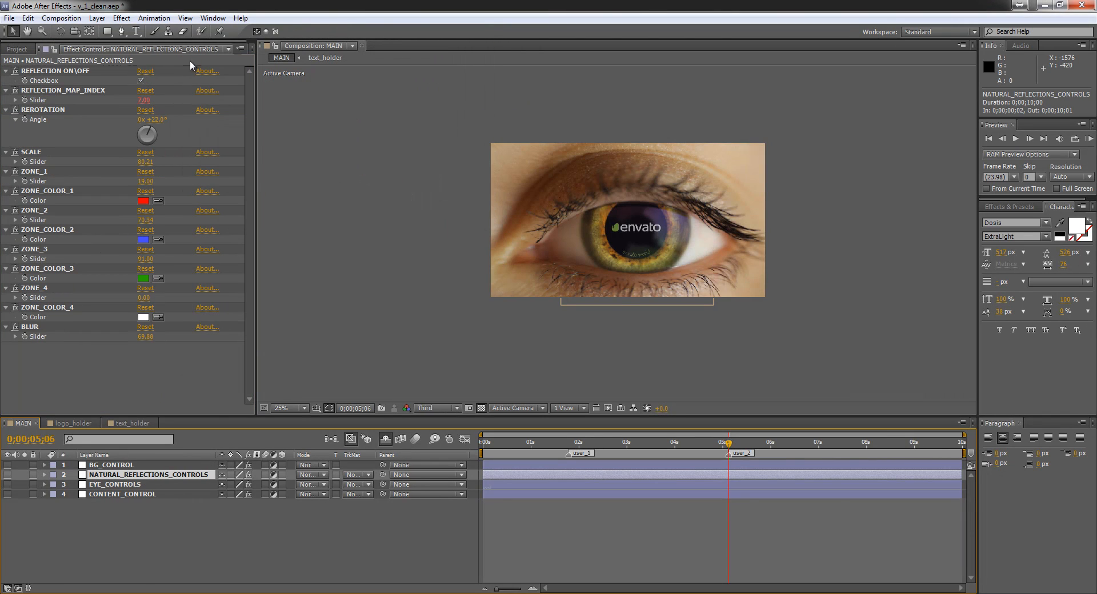
click(141, 80)
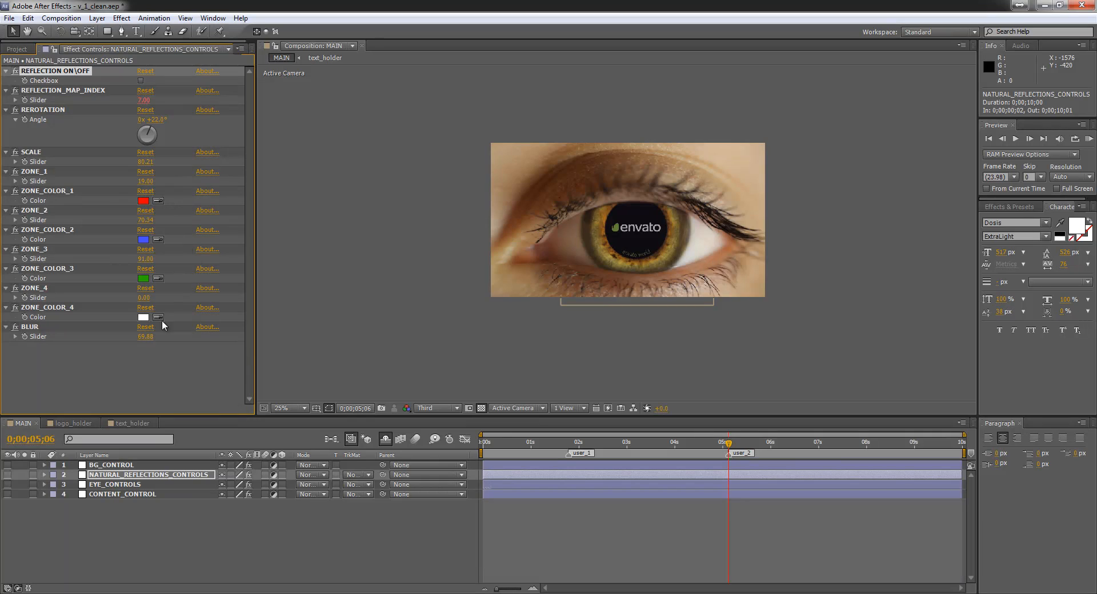
Try purple (592D7A), dark violet (0F001A) and dark red (1E0000) as PUPIL_COLOR on the EYE_CONTROLS layer, then cancel the color change
click(147, 485)
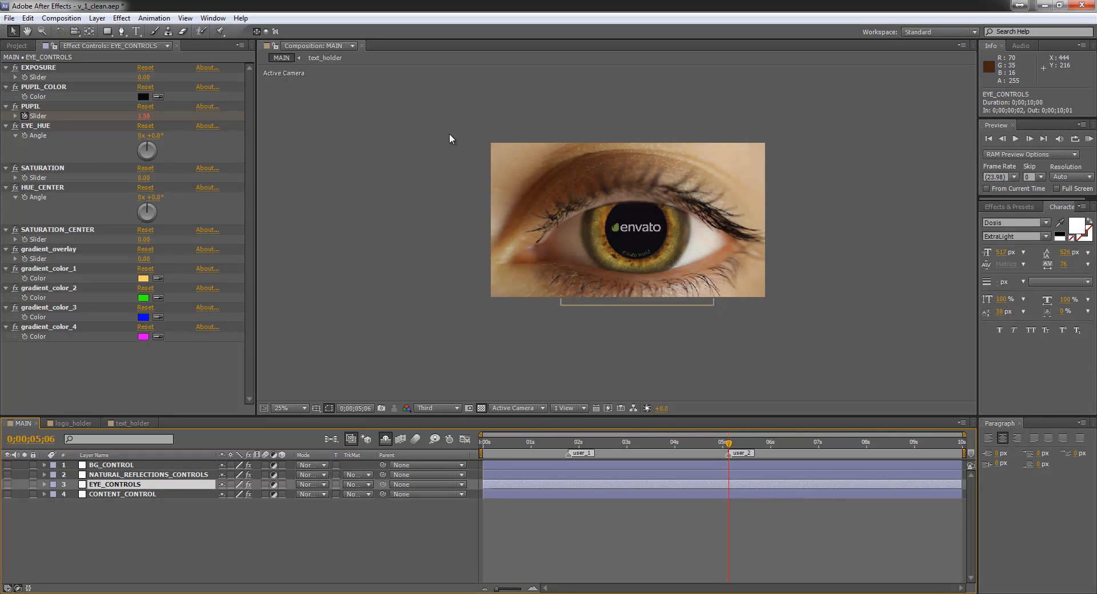
click(143, 97)
click(292, 142)
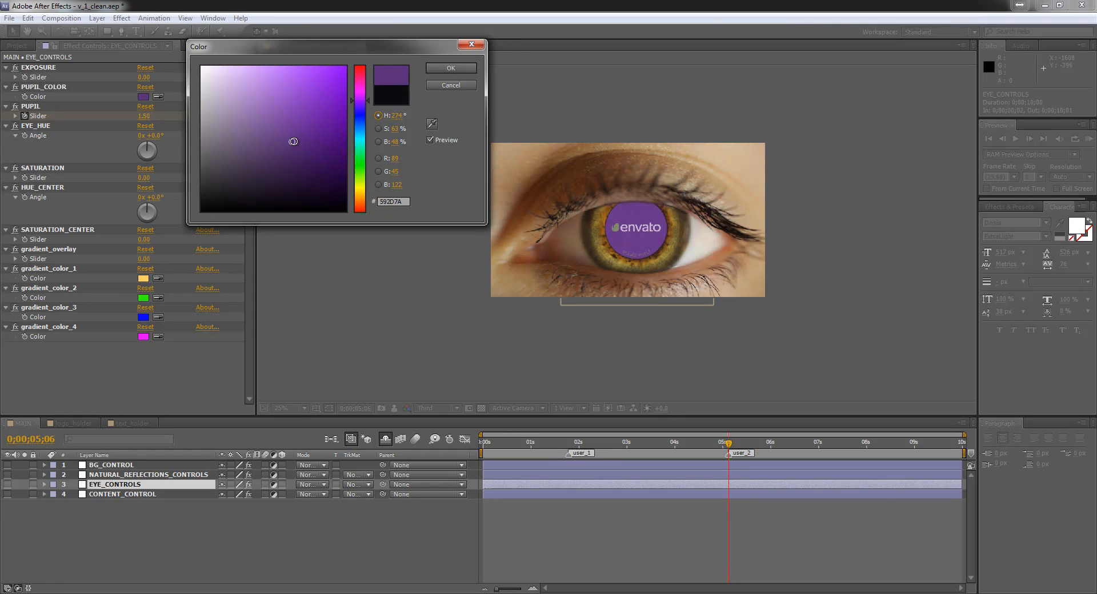
drag(306, 196, 344, 197)
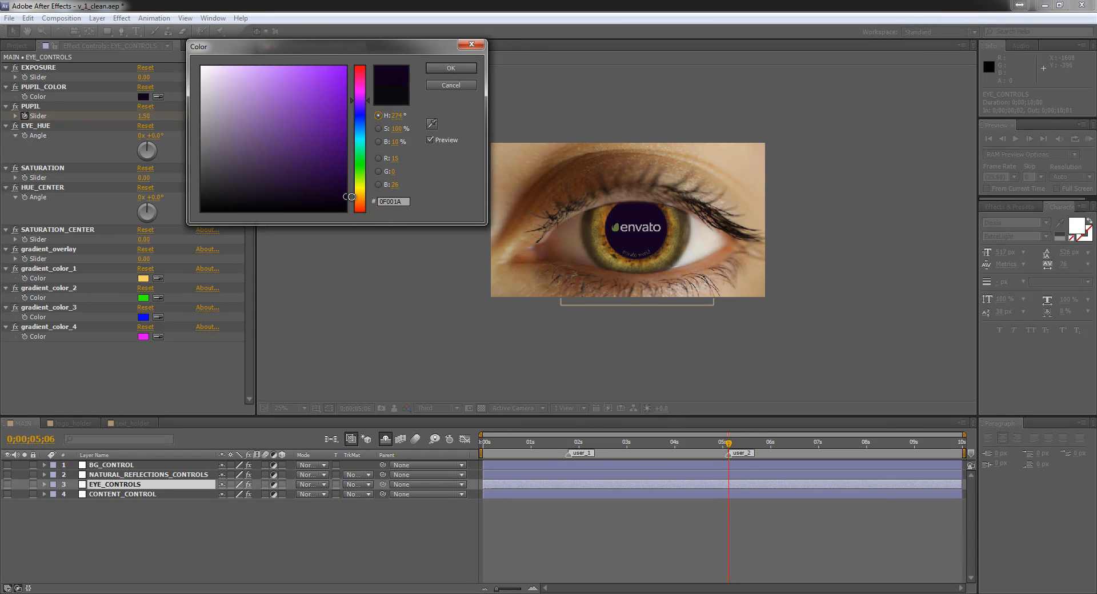
click(360, 197)
drag(361, 205, 363, 68)
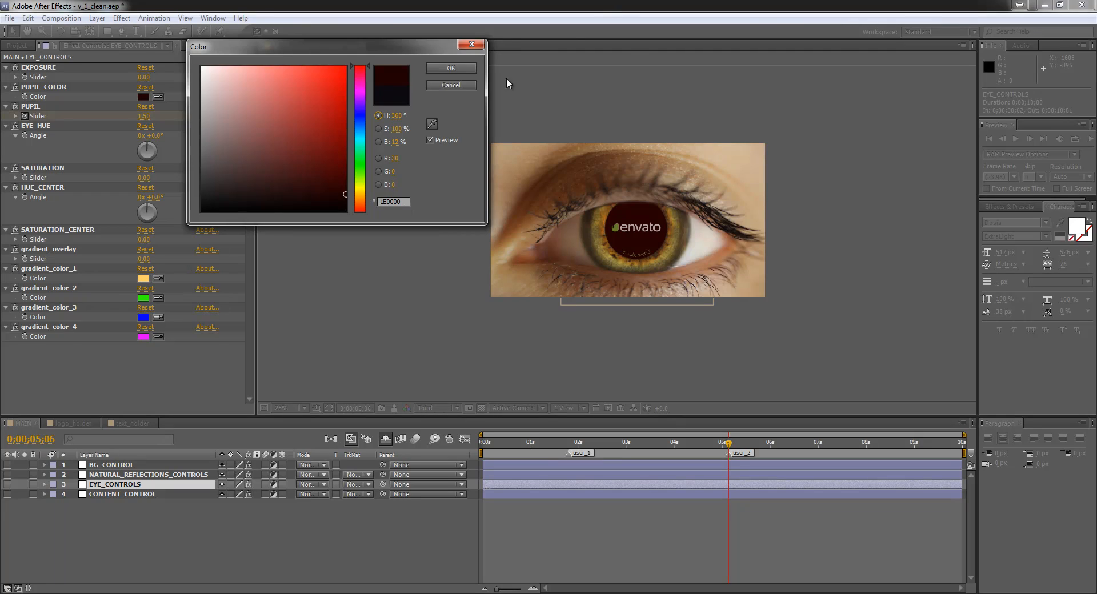
click(451, 85)
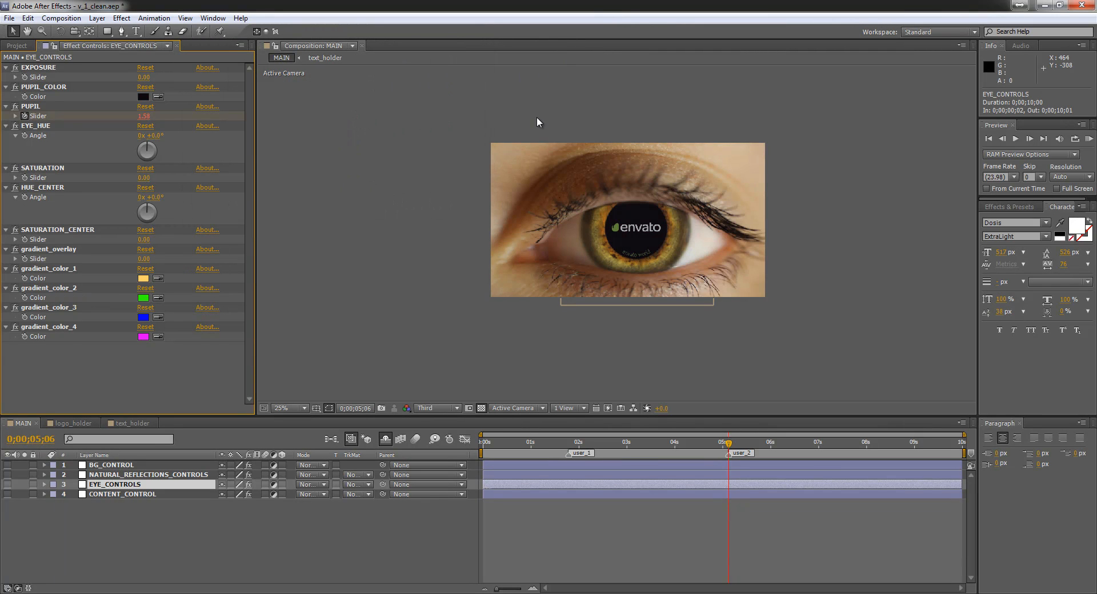
Rotate EYE_HUE to 75° to make the iris green
click(37, 126)
drag(159, 144, 161, 148)
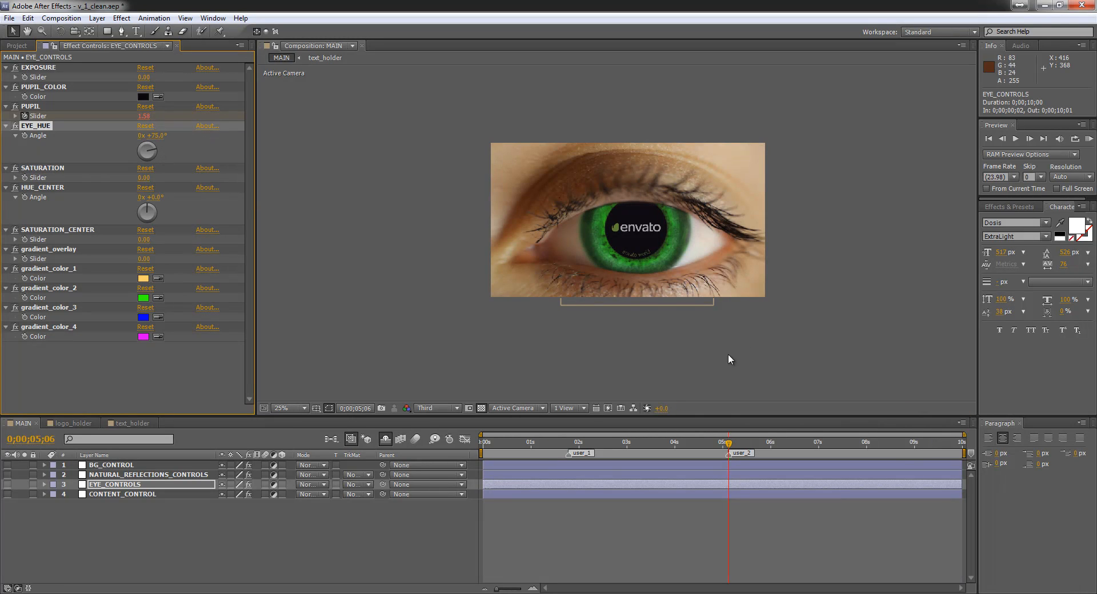
key(ctrl+z)
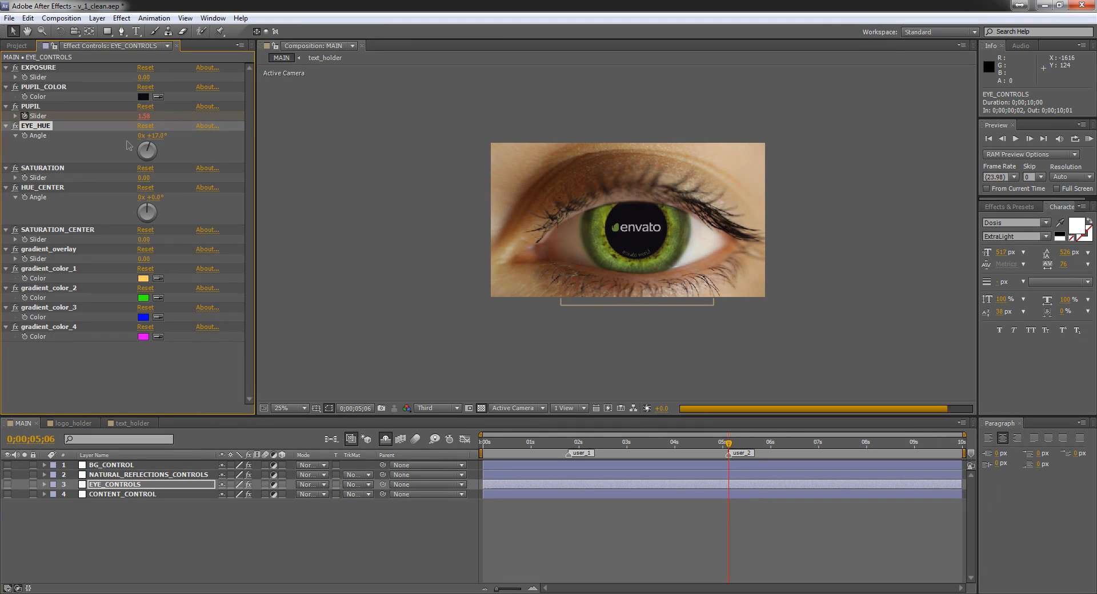
Try a SATURATION of -120, a SATURATION_CENTER of -71 and a HUE_CENTER angle of -54° for the iris
drag(144, 179, 252, 234)
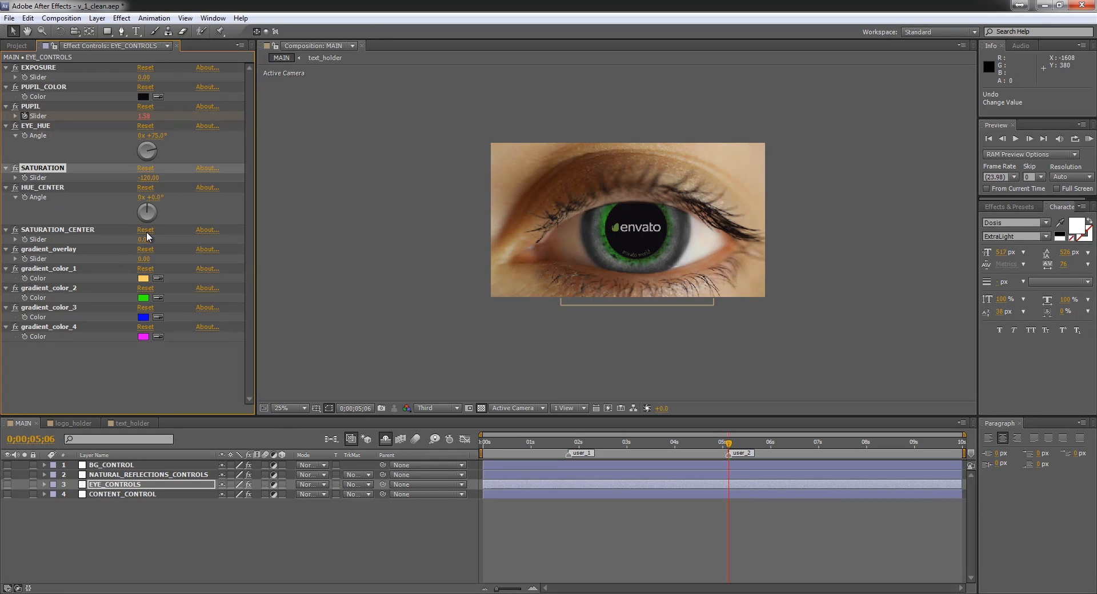
drag(144, 239, 107, 244)
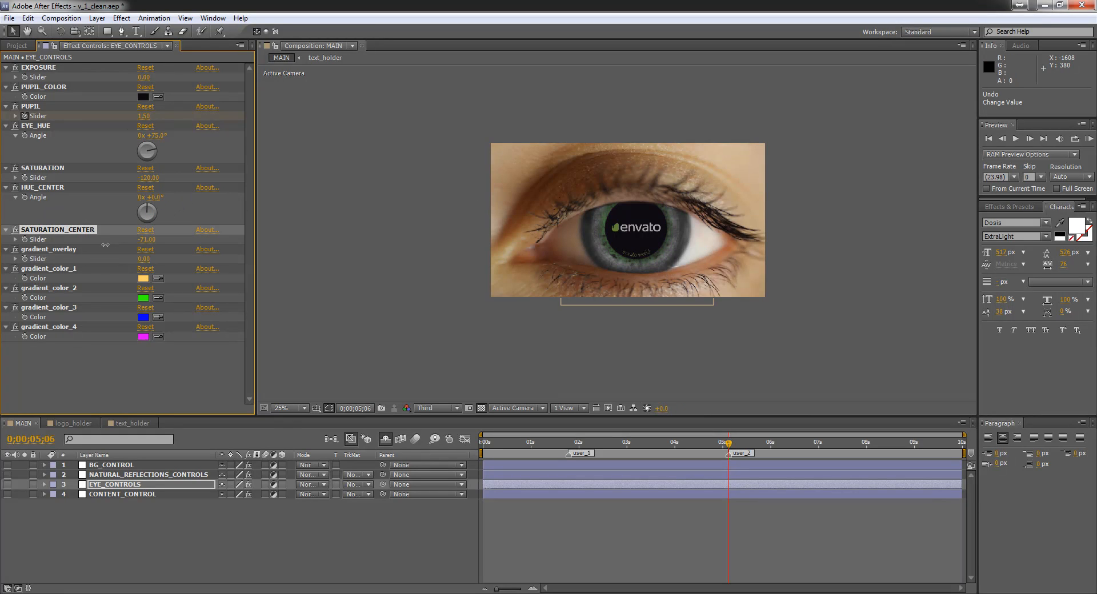
drag(150, 197, 80, 198)
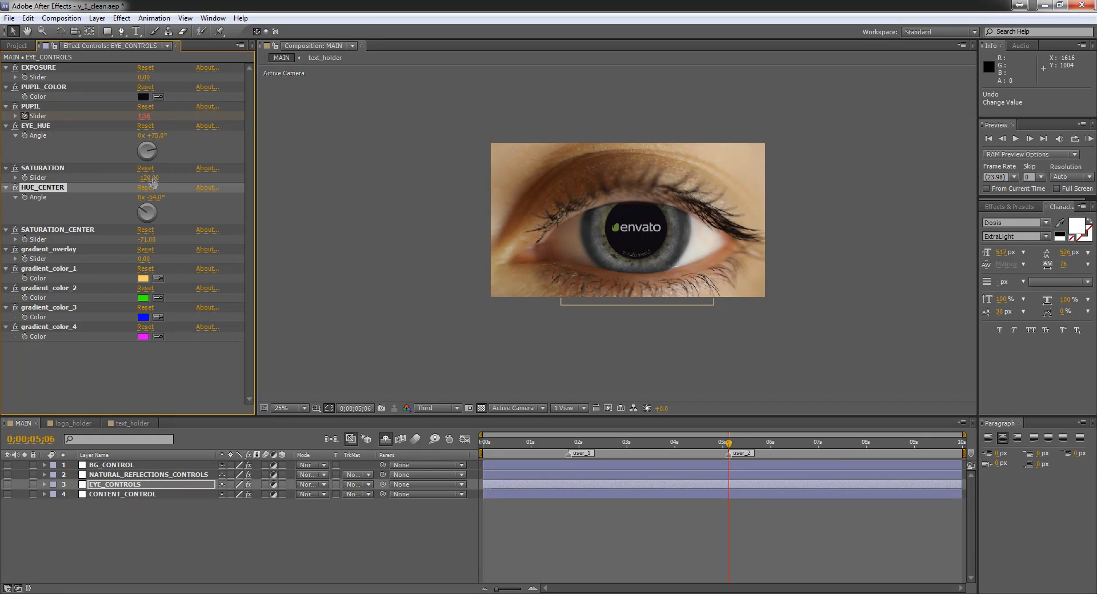
Try SATURATION at 1 and SATURATION_CENTER at 11 with a HUE_CENTER angle of about -89°
drag(147, 178, 220, 176)
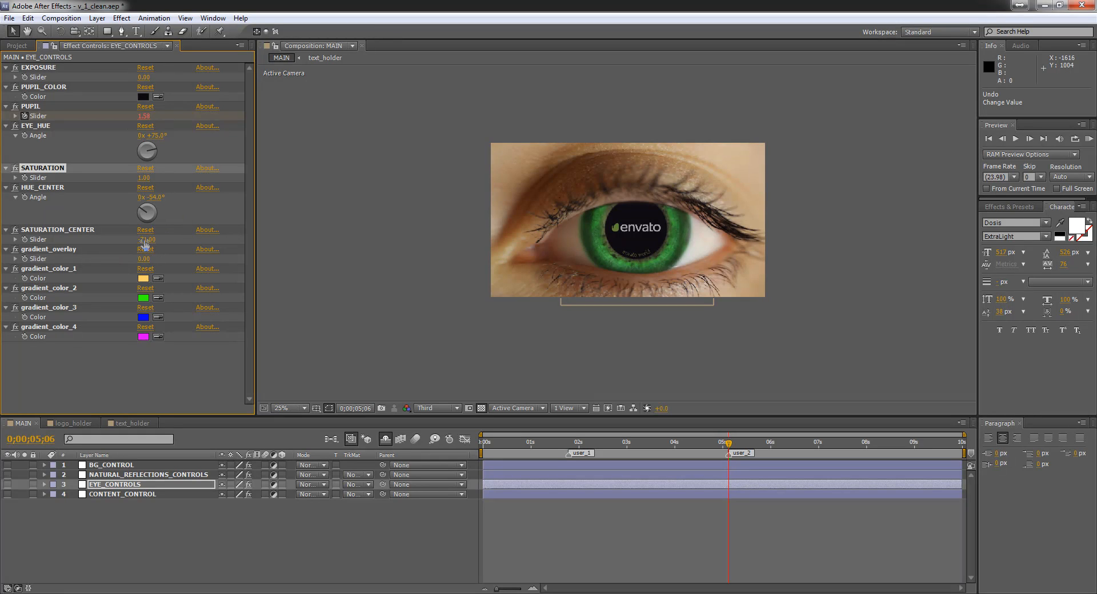
drag(145, 240, 185, 235)
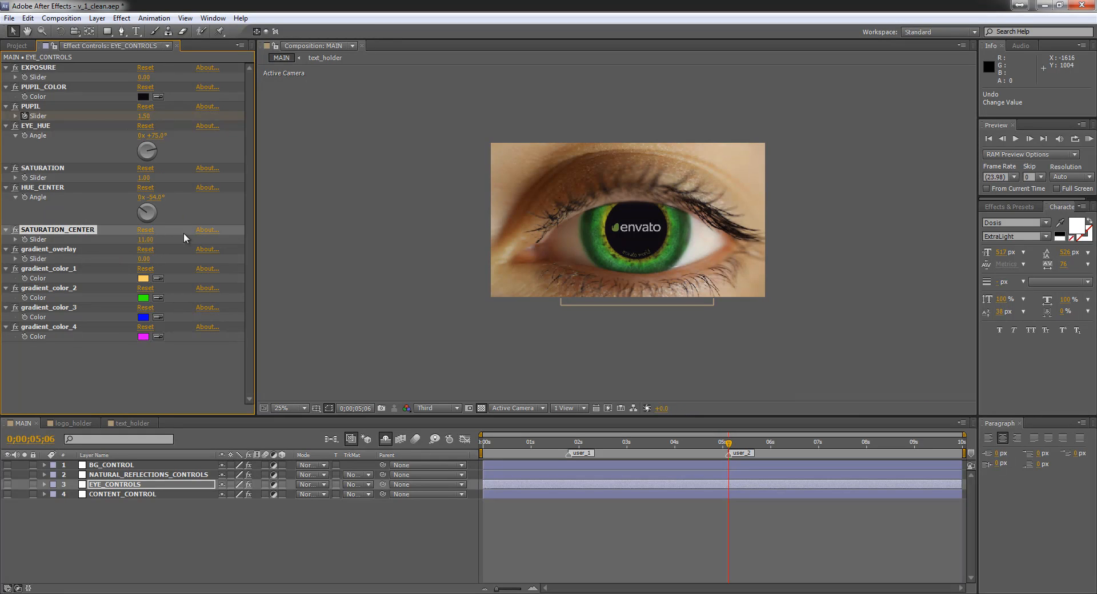
click(153, 207)
drag(156, 204, 136, 217)
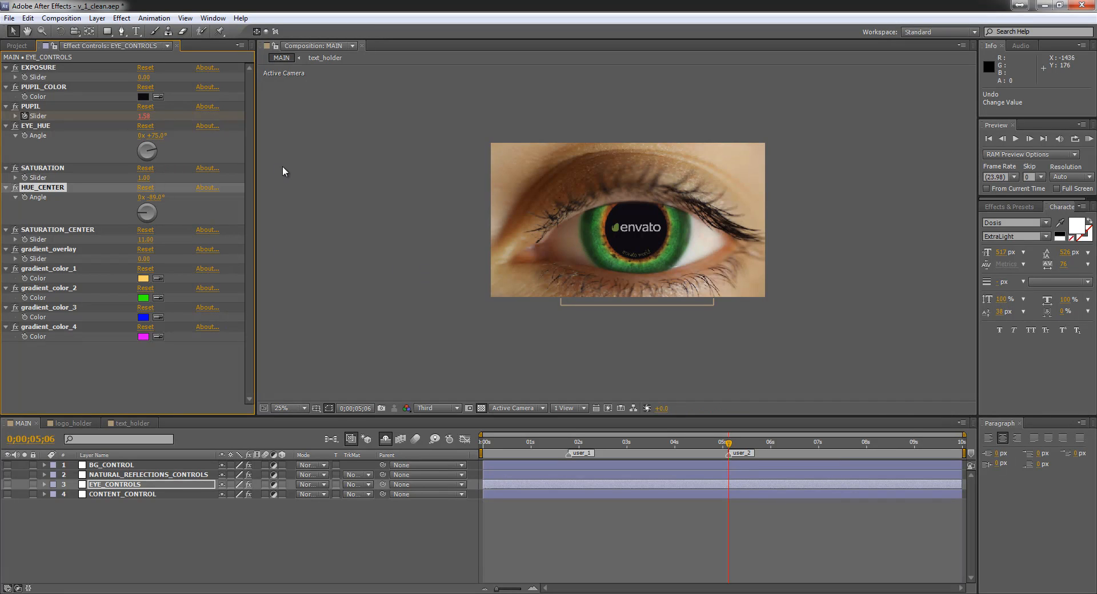
Undo the SATURATION, SATURATION_CENTER and HUE_CENTER changes, keeping the EYE_HUE adjustment
key(ctrl+z)
key(ctrl+z)
key(ctrl+z)
key(ctrl+z)
key(ctrl+z)
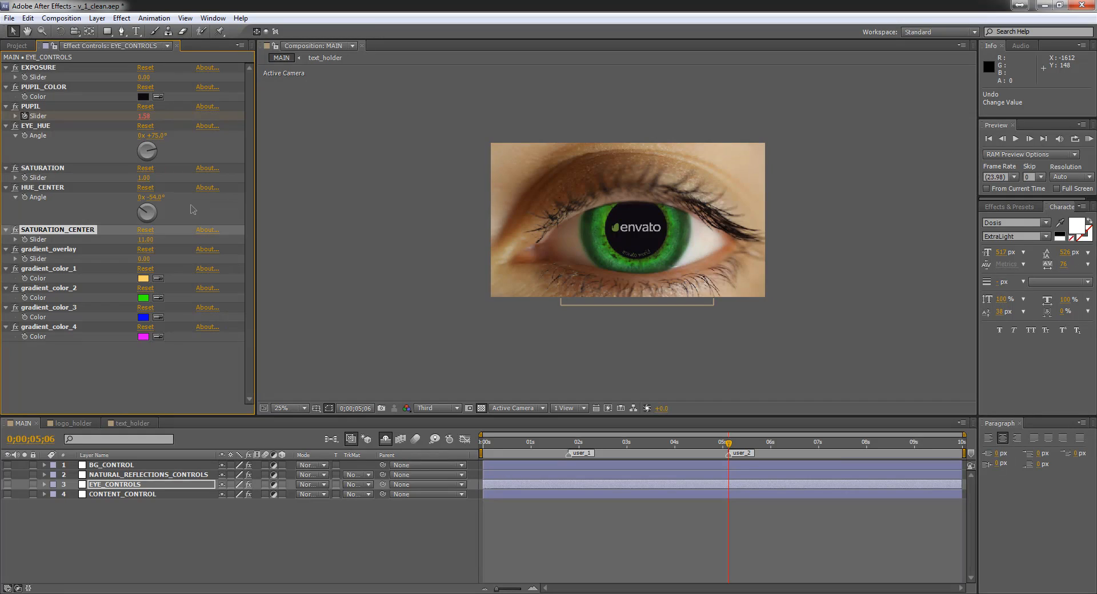
key(ctrl+z)
key(ctrl+z)
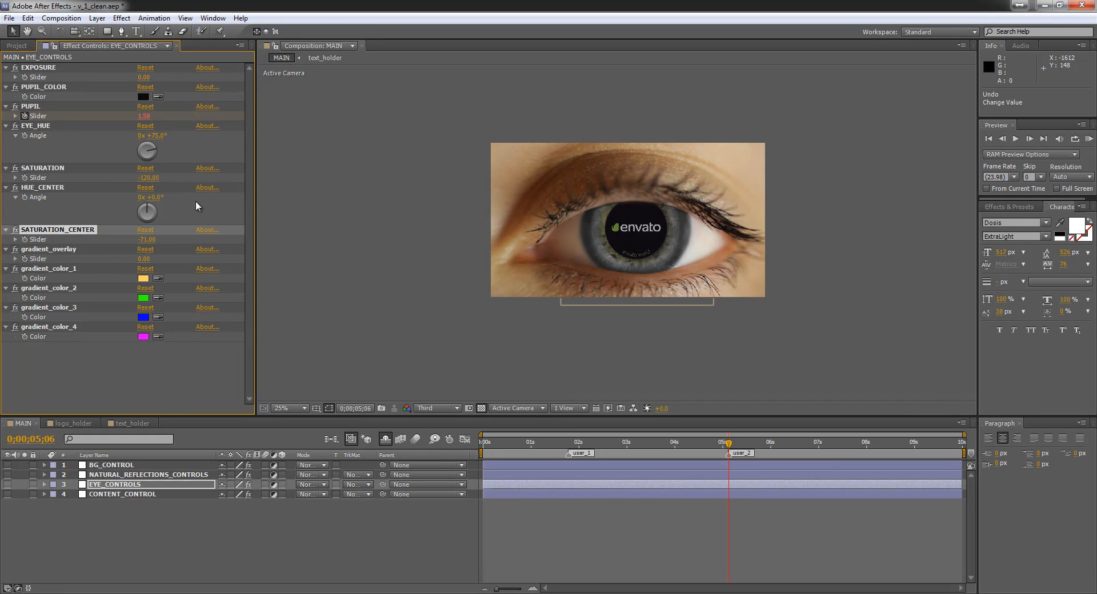
key(ctrl+z)
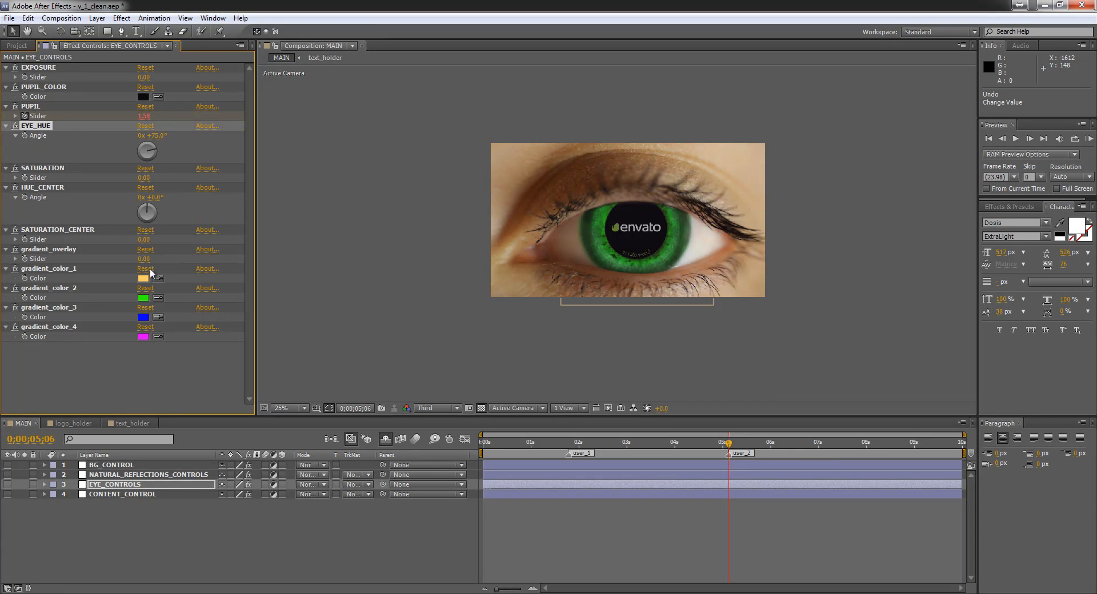
Raise gradient_overlay to about 253 to blend the gradient colors over the iris
drag(144, 264, 288, 262)
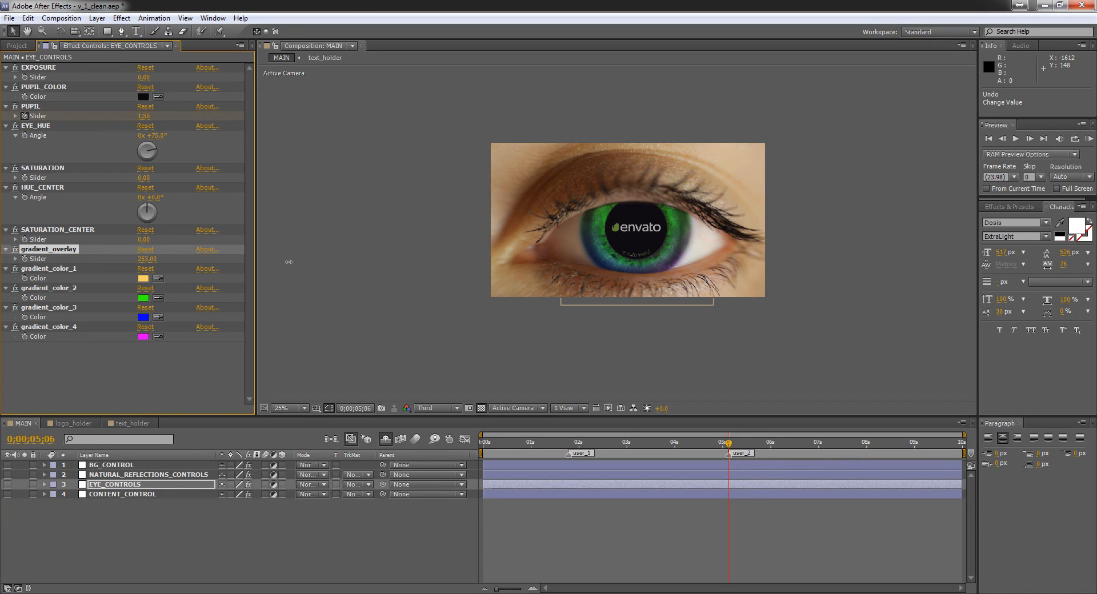
Set gradient_overlay to 100, show its slider range, and move the playhead to the user_1 marker
text(0100)
key(Return)
click(15, 258)
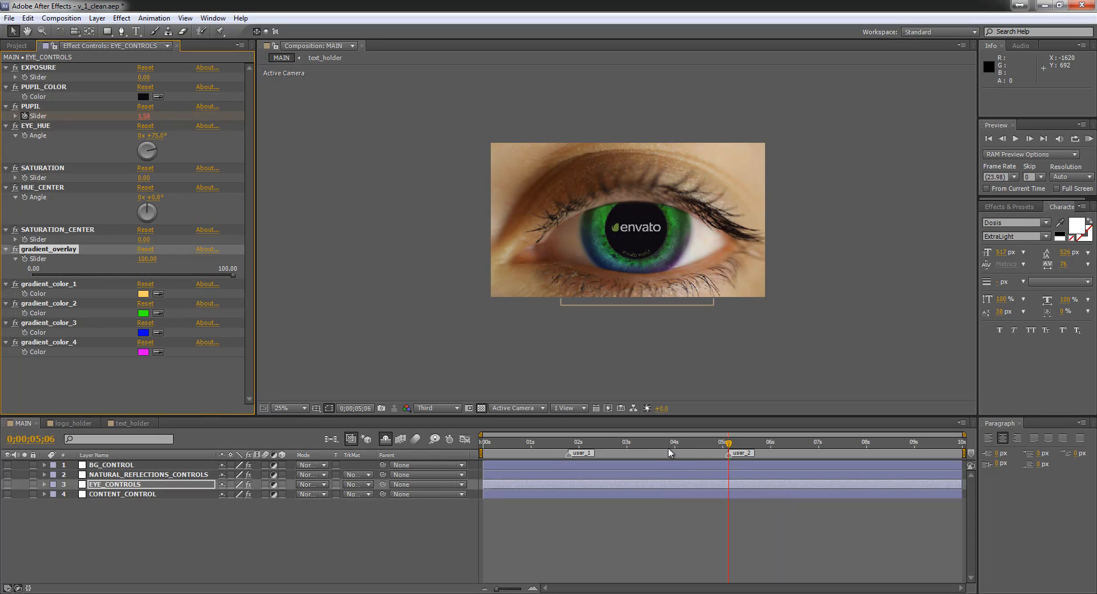
drag(661, 447, 574, 456)
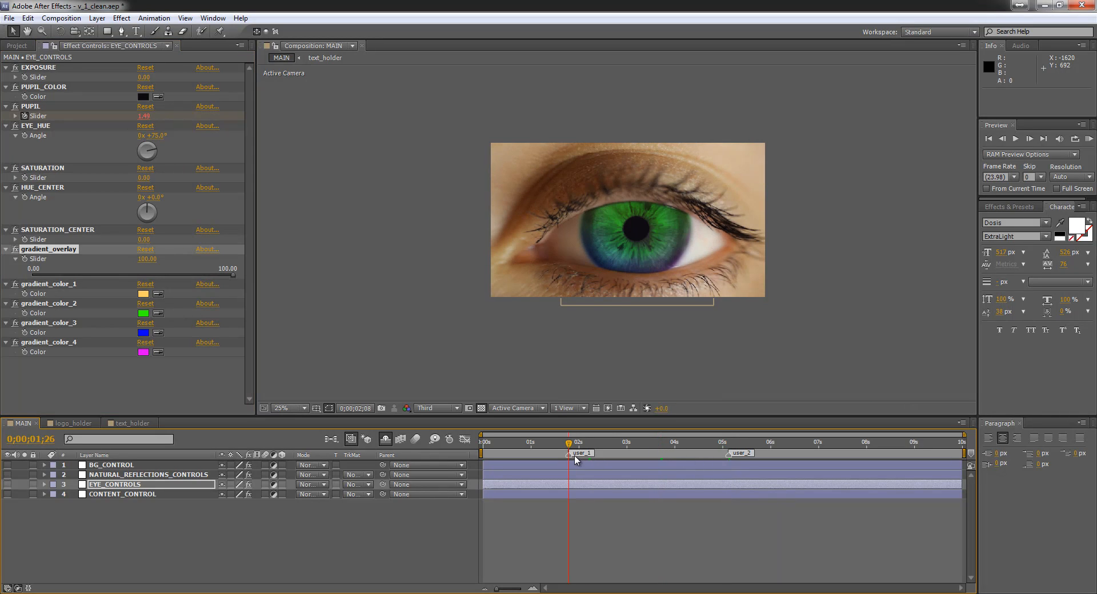
Try the saturated orange FFAE00 for gradient_color_1 and discard the change
click(143, 294)
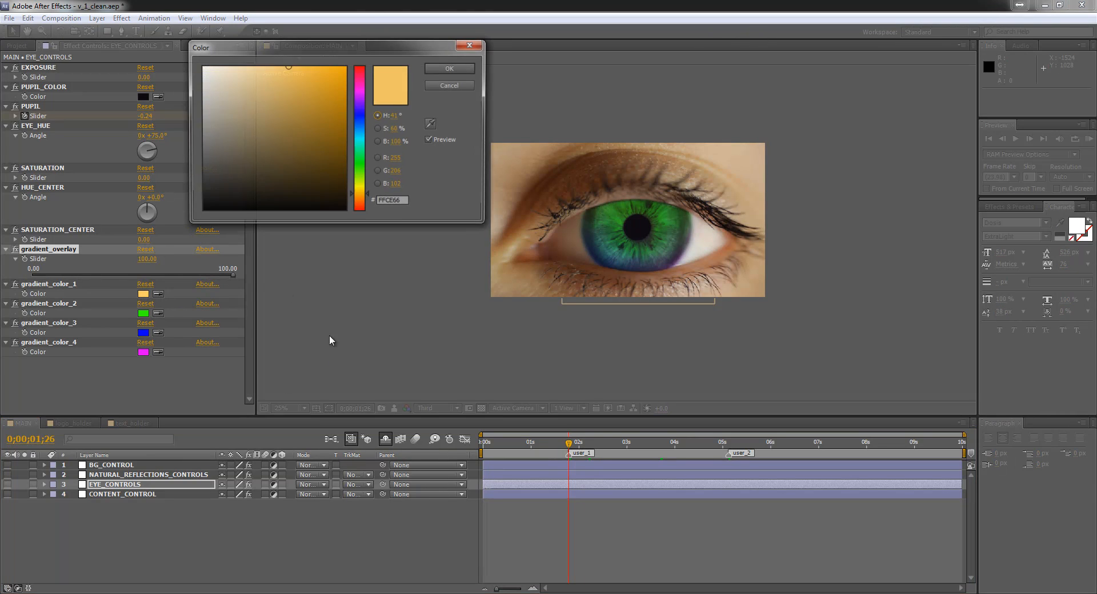
drag(330, 68, 394, 58)
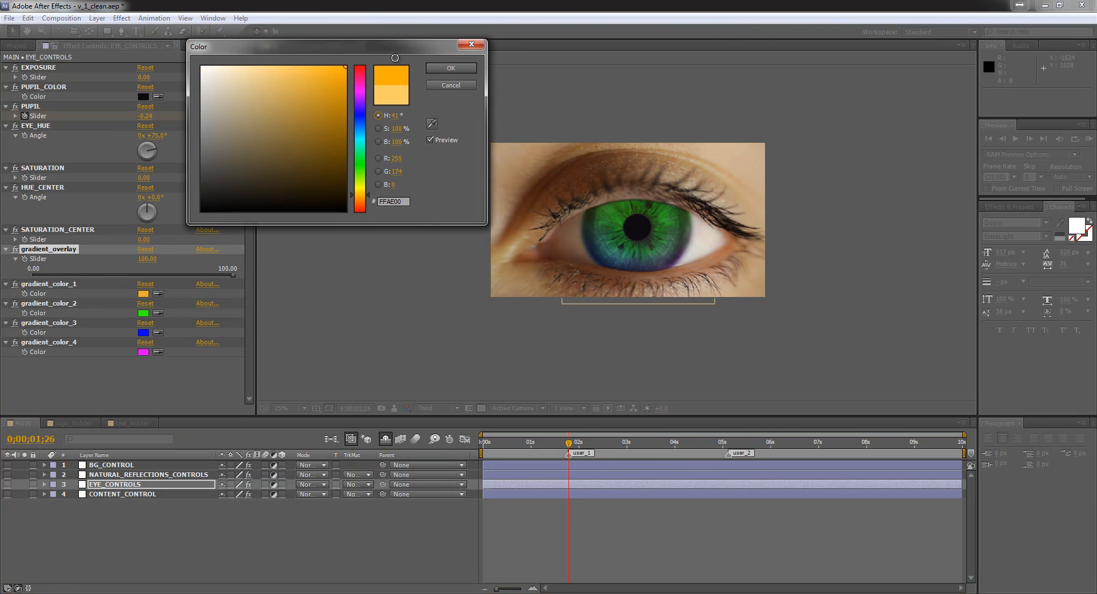
click(442, 85)
Reset the EYE_HUE angle to 0°, trying and undoing an angle of about 45°
click(153, 151)
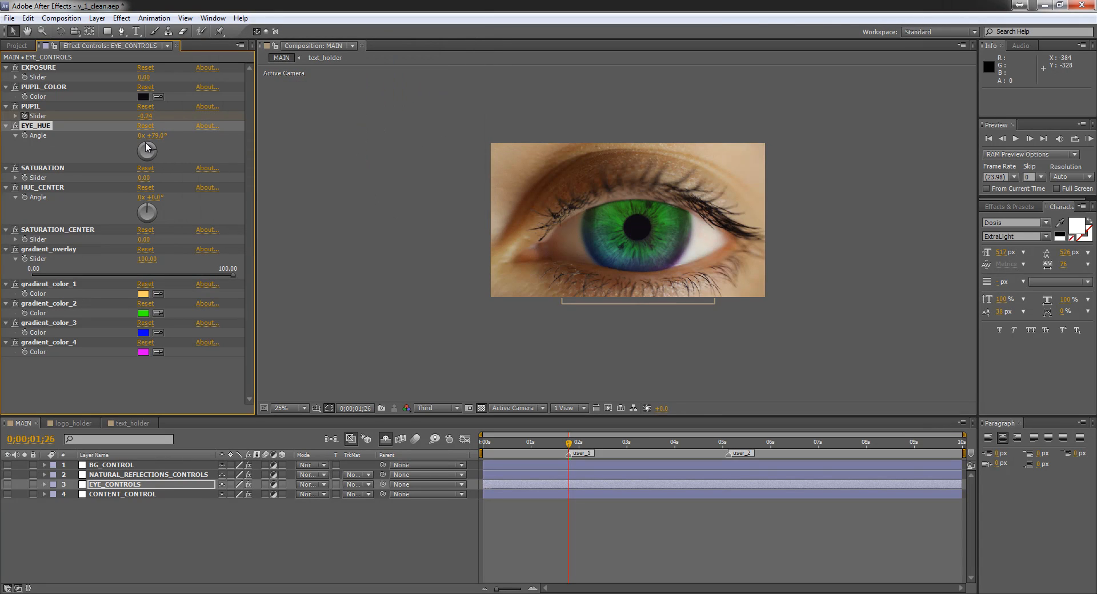
click(145, 125)
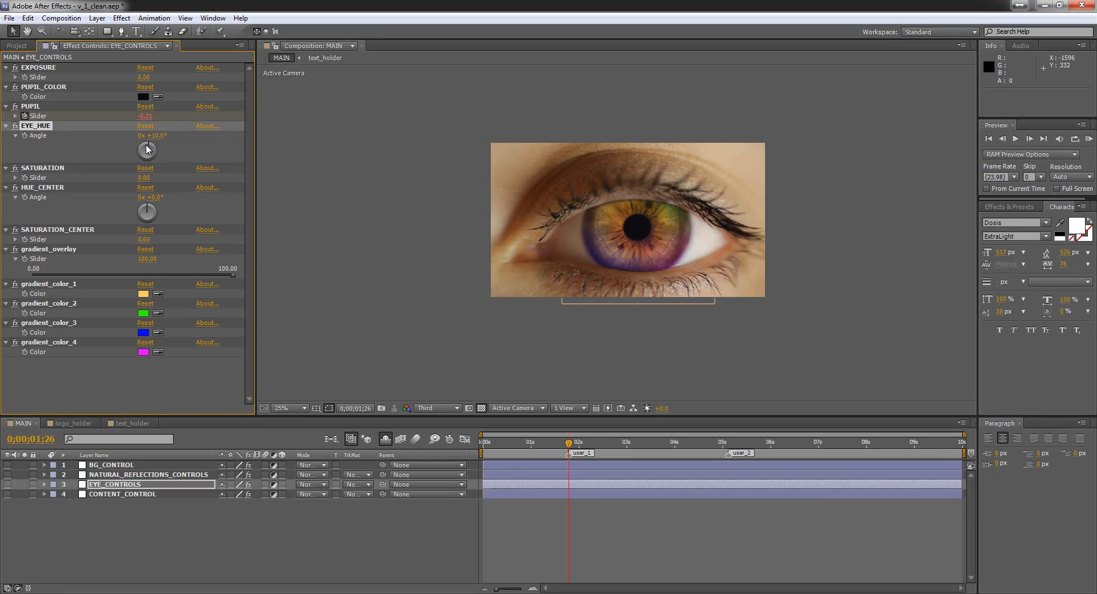
drag(145, 144, 159, 146)
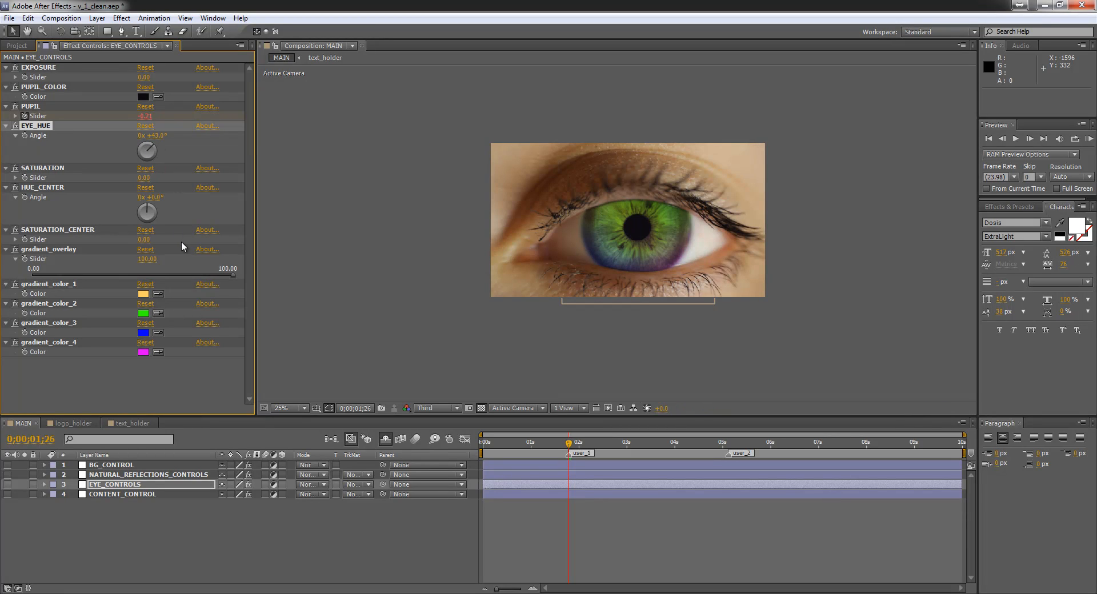
key(ctrl+z)
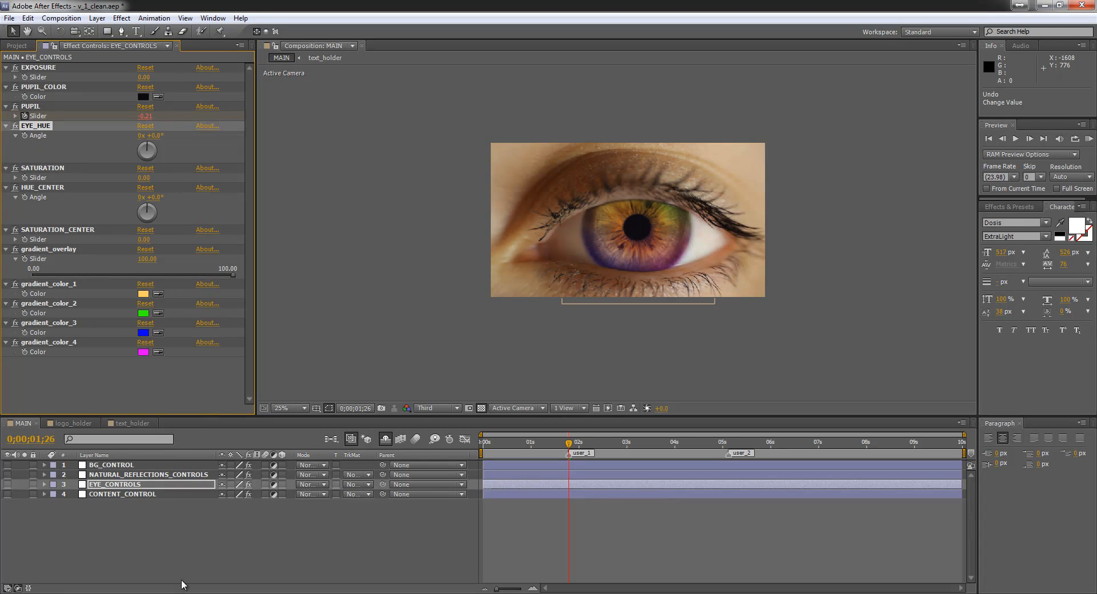
Lower logo_opacity on the CONTENT_CONTROL layer to about 48, with the playhead at the user_2 marker
click(111, 494)
click(139, 199)
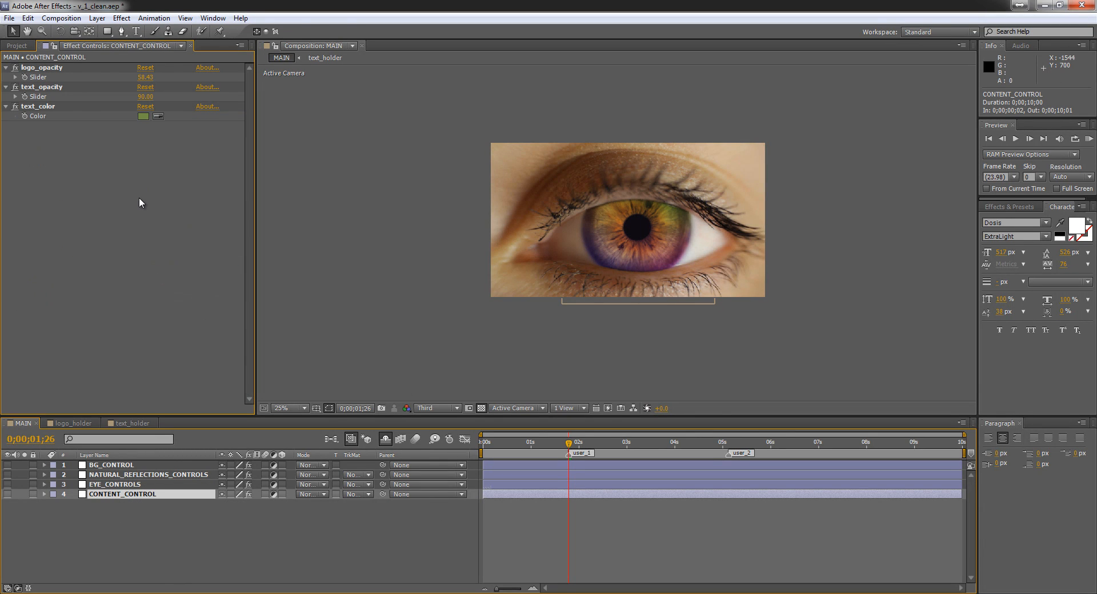
click(47, 70)
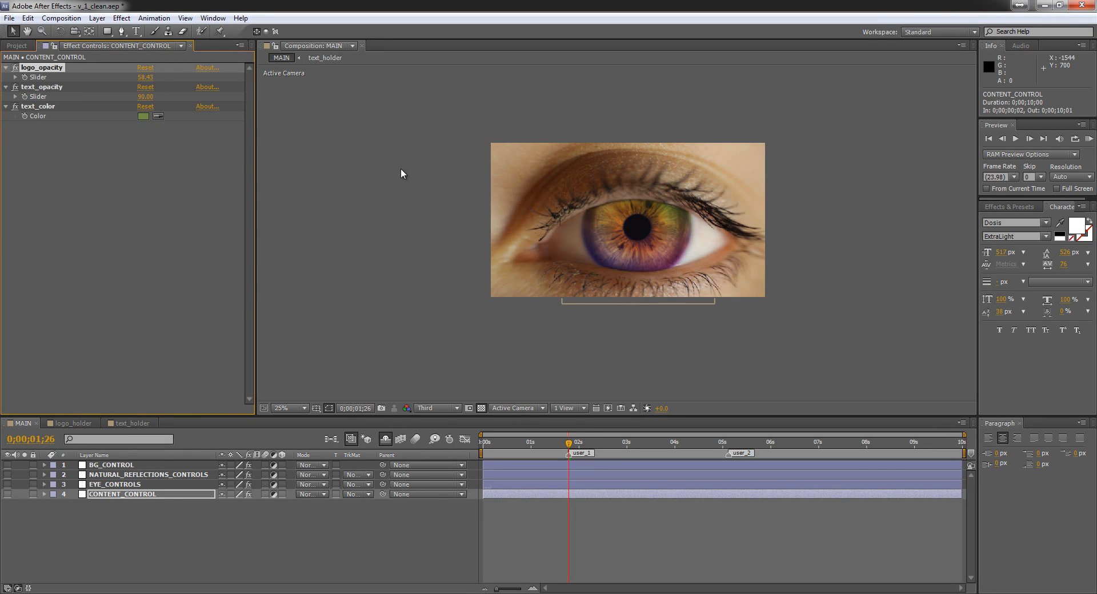
click(727, 443)
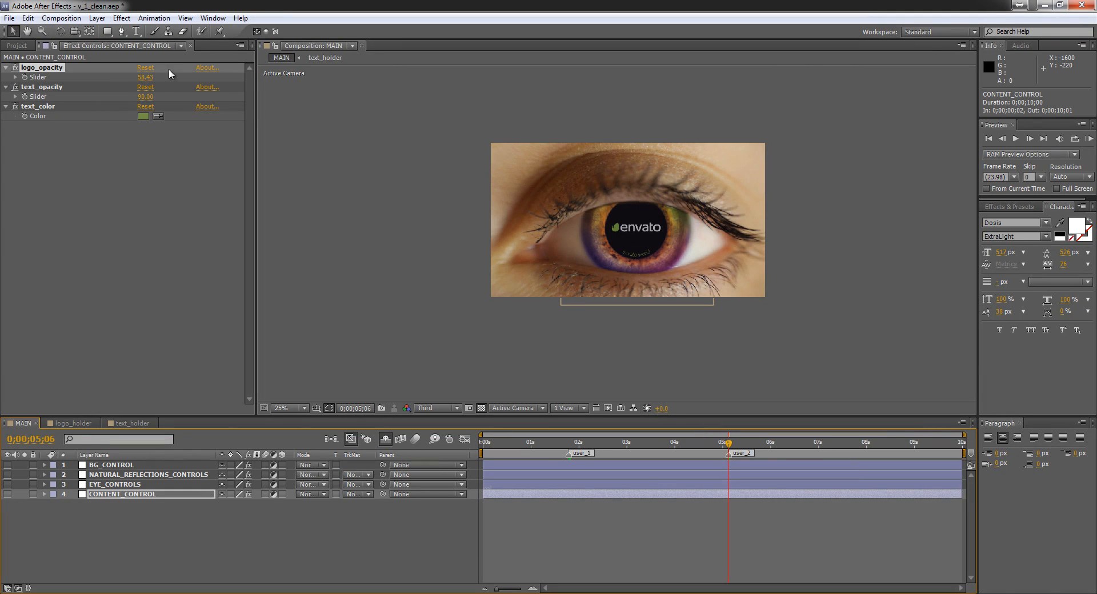
click(15, 77)
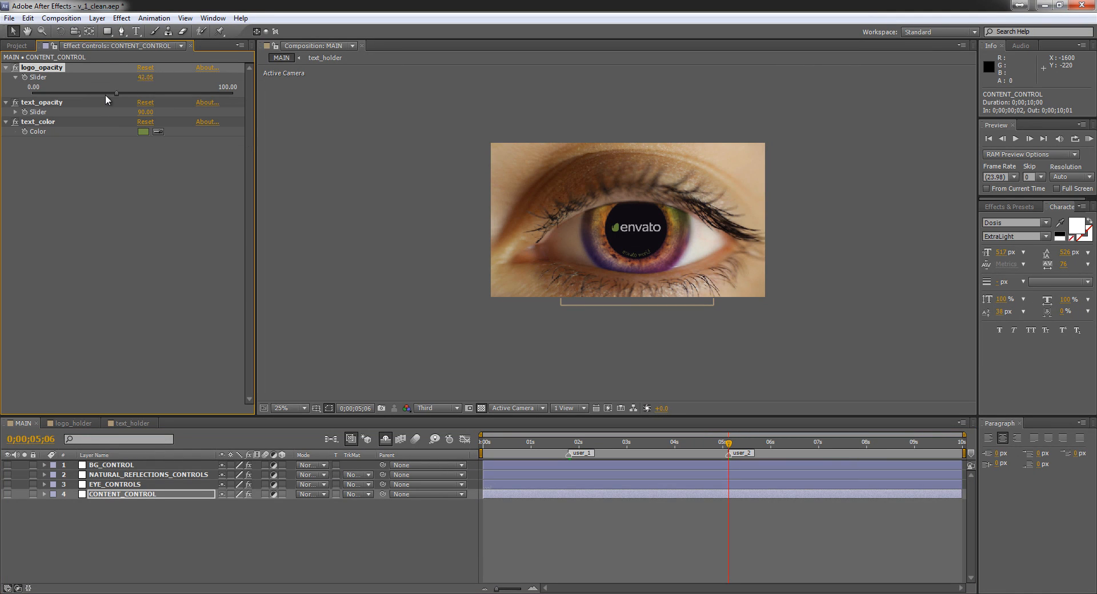
drag(106, 95, 128, 102)
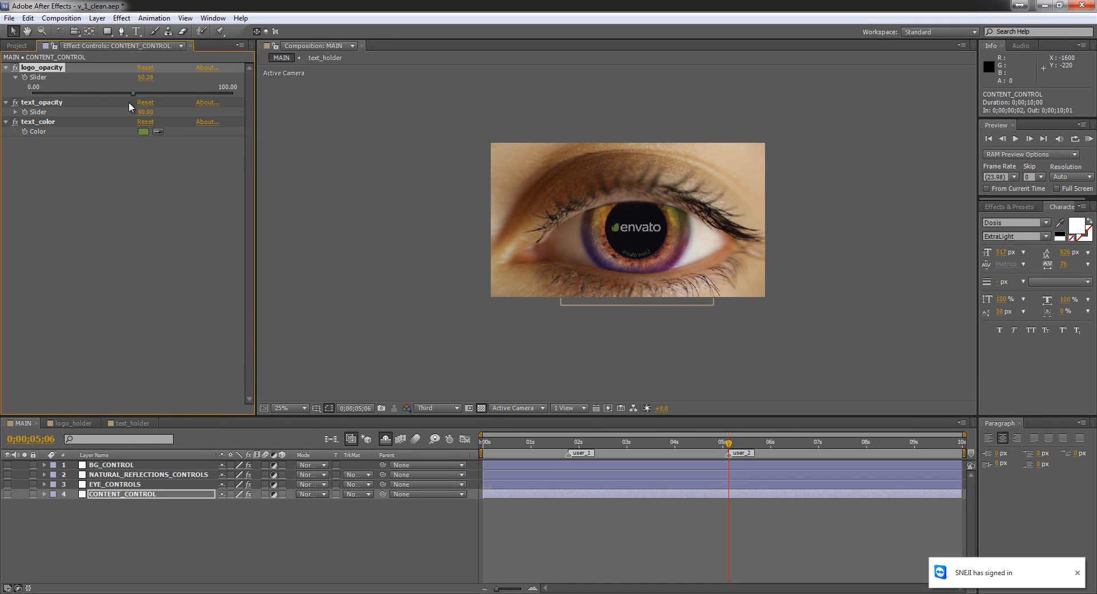
click(1077, 573)
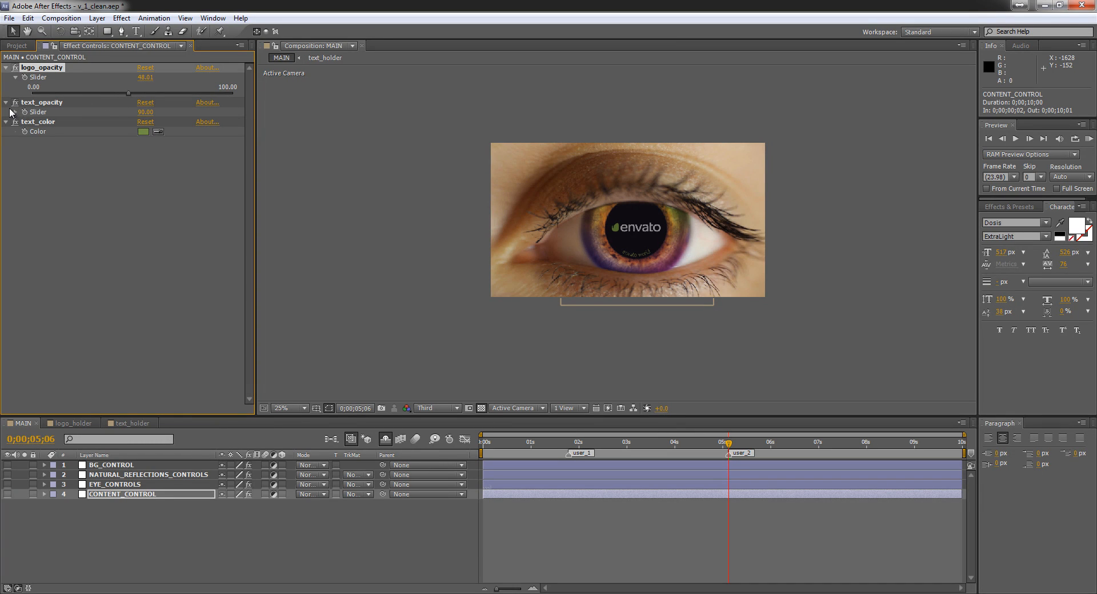
Try lower text_opacity values of about 55 and 59 for the tagline, and undo them
click(15, 112)
click(144, 128)
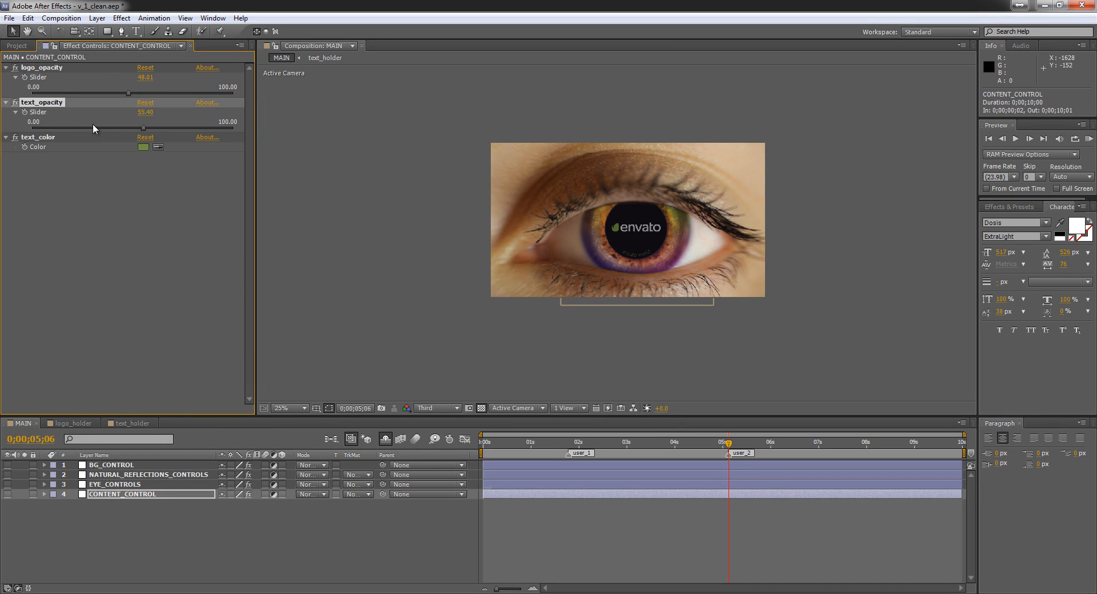
mouse_move(189, 129)
mouse_down()
mouse_move(111, 118)
mouse_move(205, 118)
mouse_up()
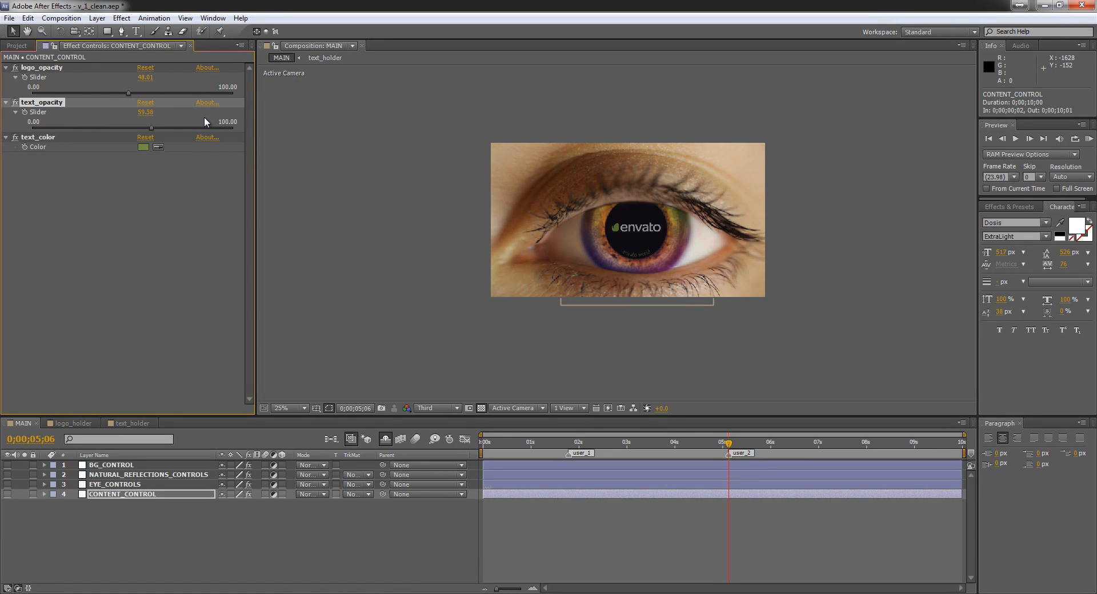
key(ctrl+z)
Try white (FFFFFF) as the text_color of the tagline and discard the change
click(143, 147)
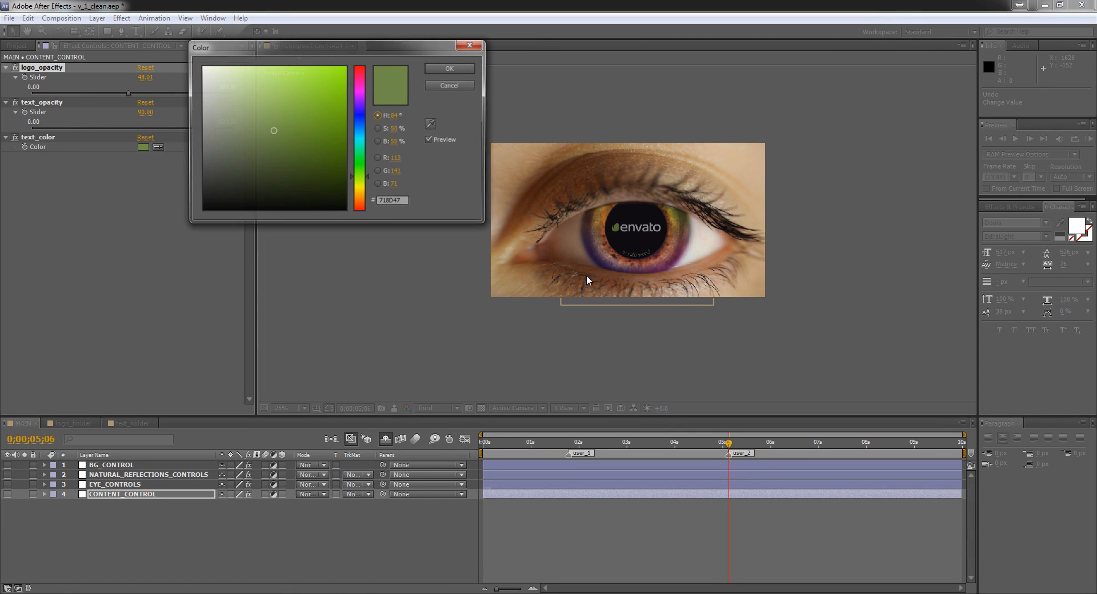
drag(217, 80, 201, 66)
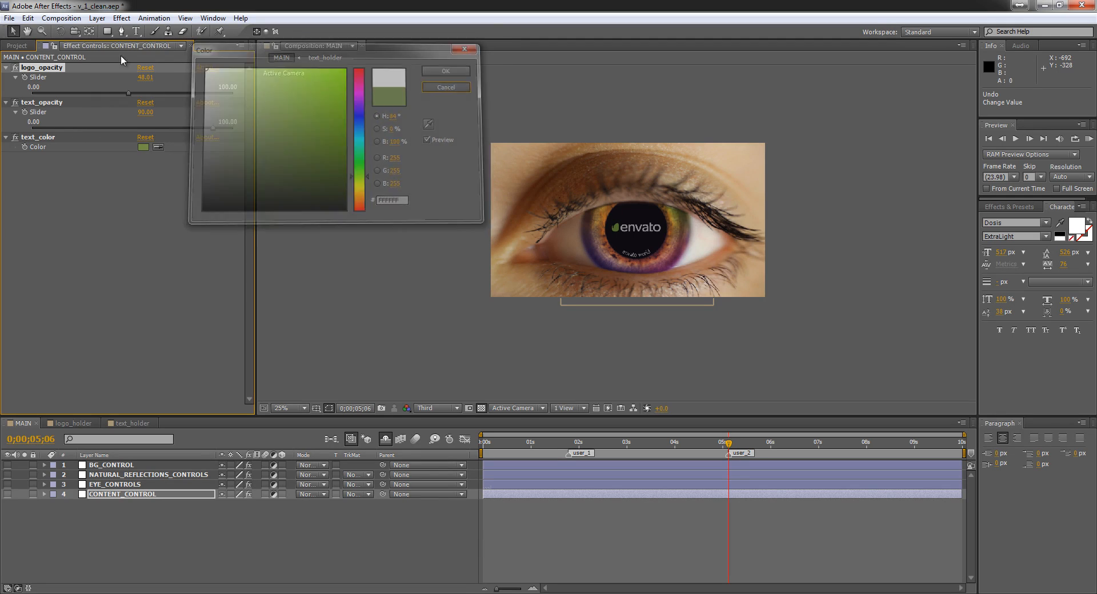
click(451, 68)
Import Clear Logo 48 kHz Preview 01.wav from the sounds folder and place it below CONTENT_CONTROL in the MAIN timeline
click(18, 46)
click(139, 311)
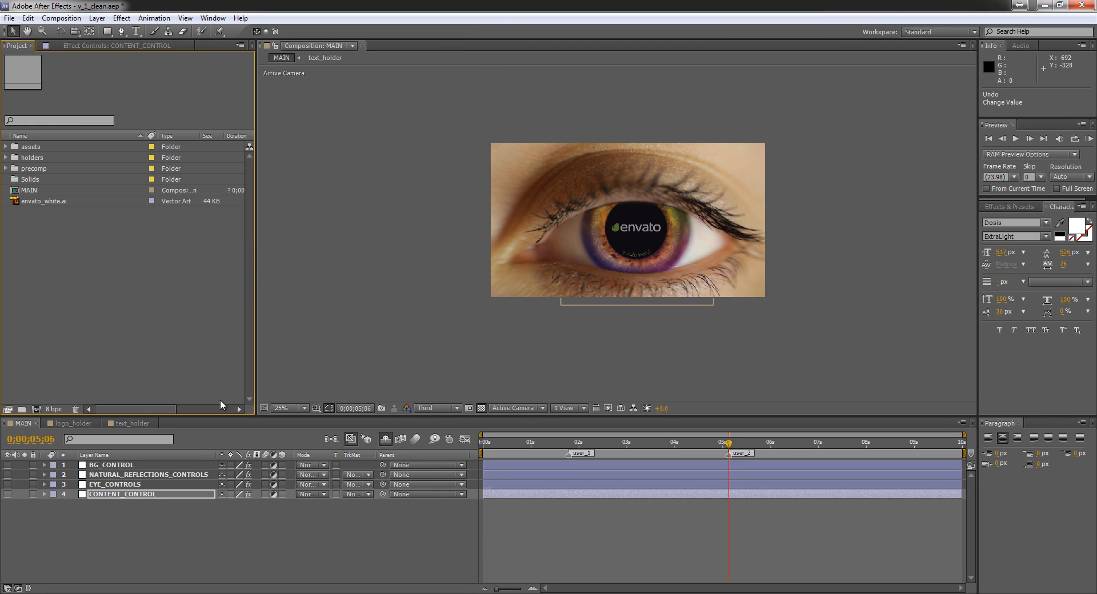
double_click(70, 281)
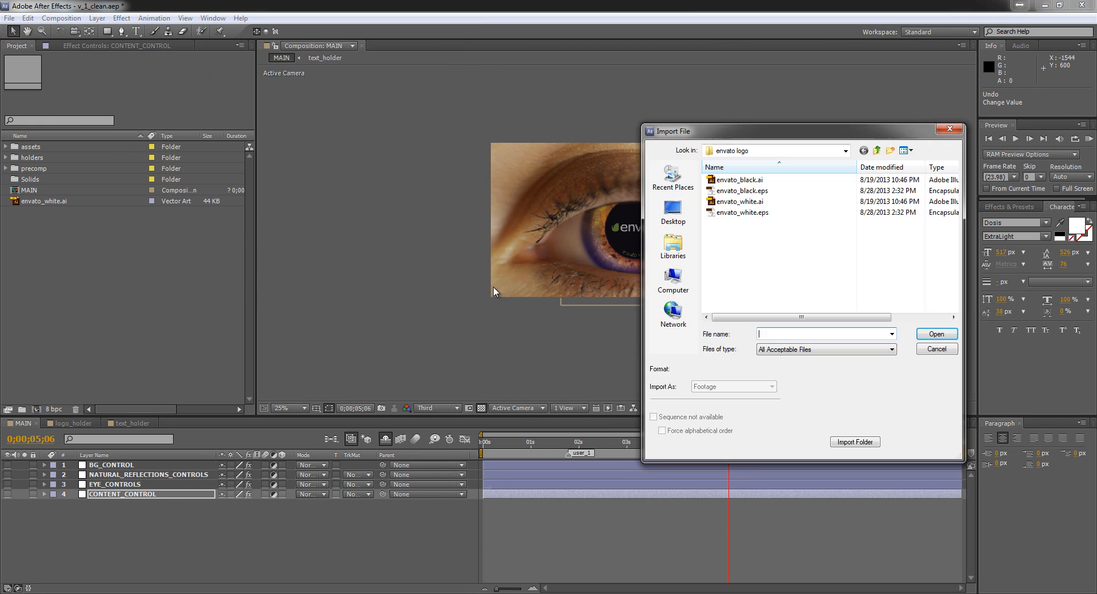
click(941, 348)
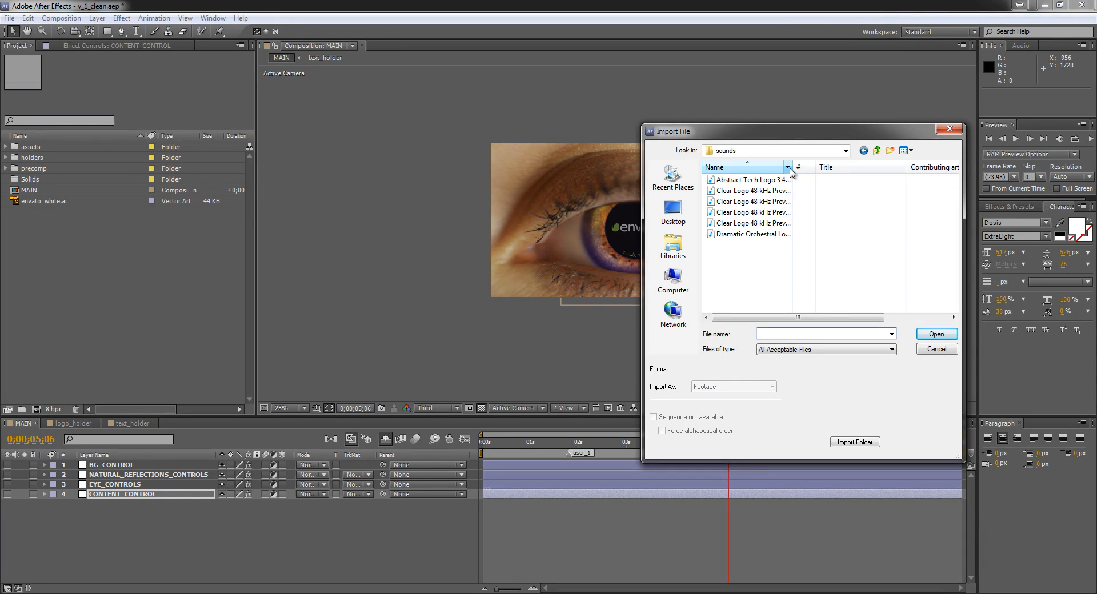
drag(792, 167, 854, 173)
click(743, 190)
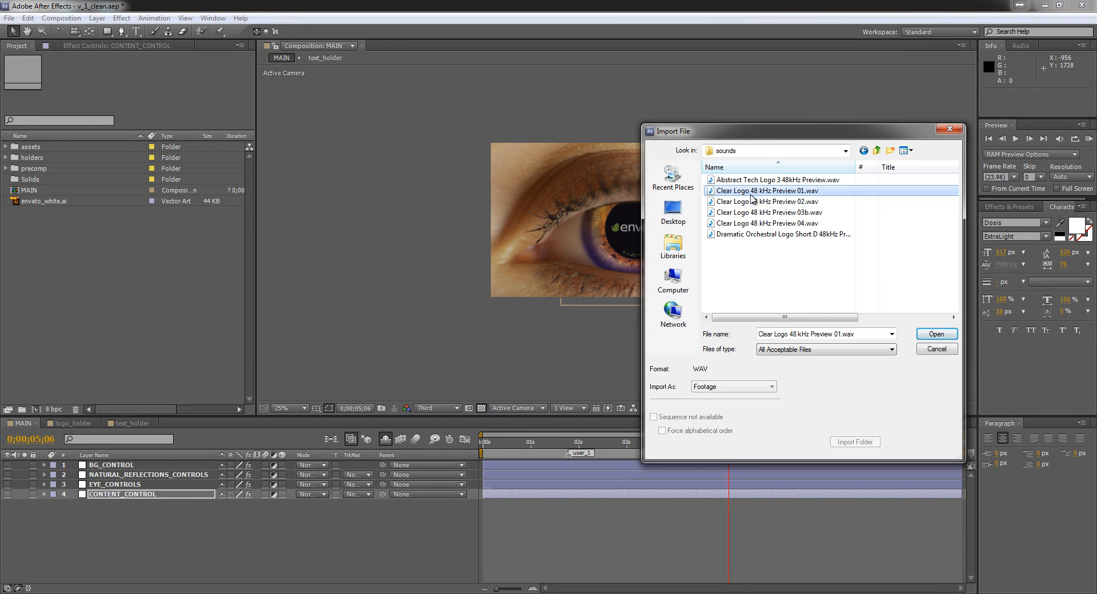
click(937, 334)
drag(69, 212, 118, 543)
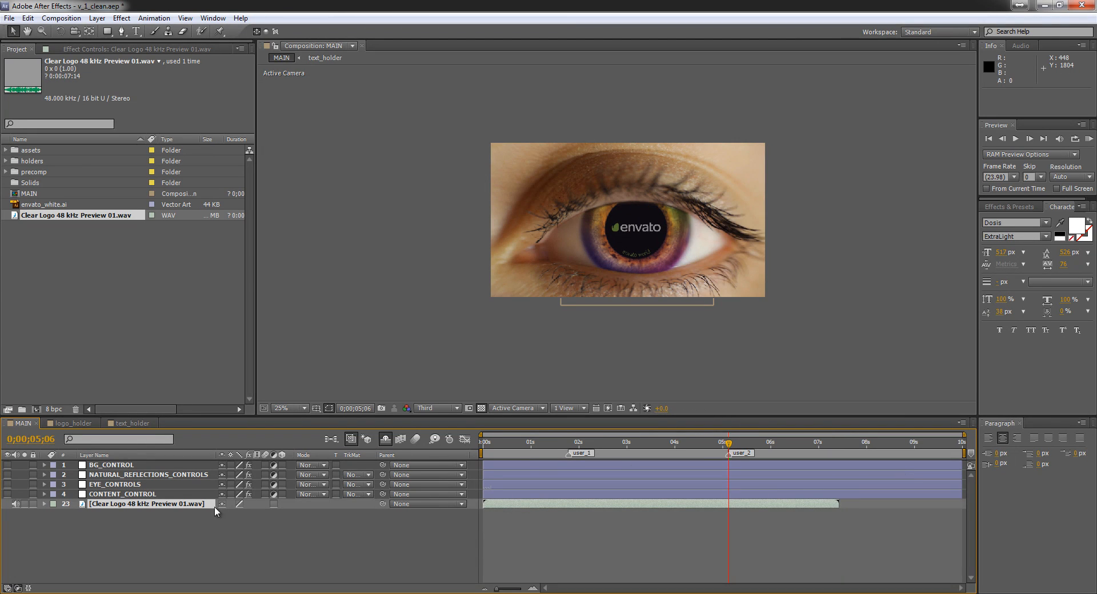
click(234, 576)
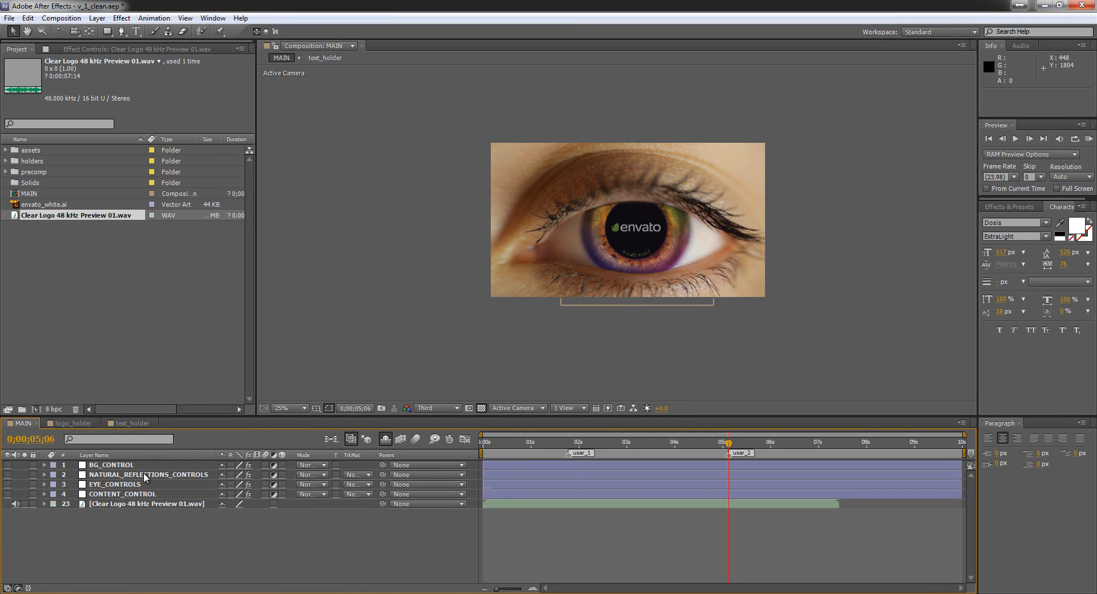
Queue MAIN for rendering in H.264 format, with MAIN.mp4 in the sounds folder as the output file
click(62, 18)
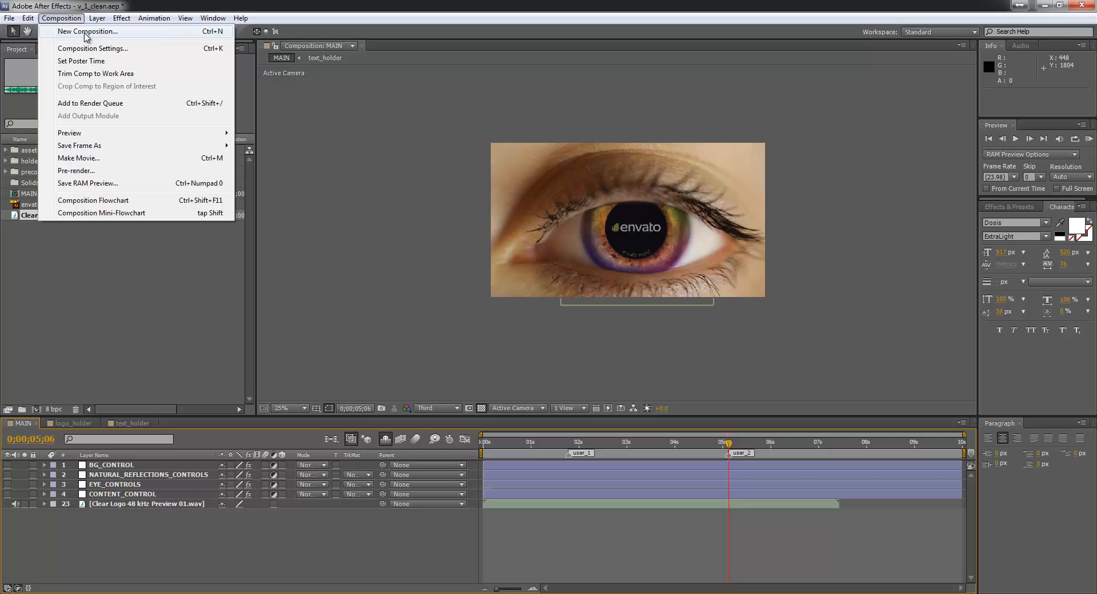
click(112, 104)
click(99, 494)
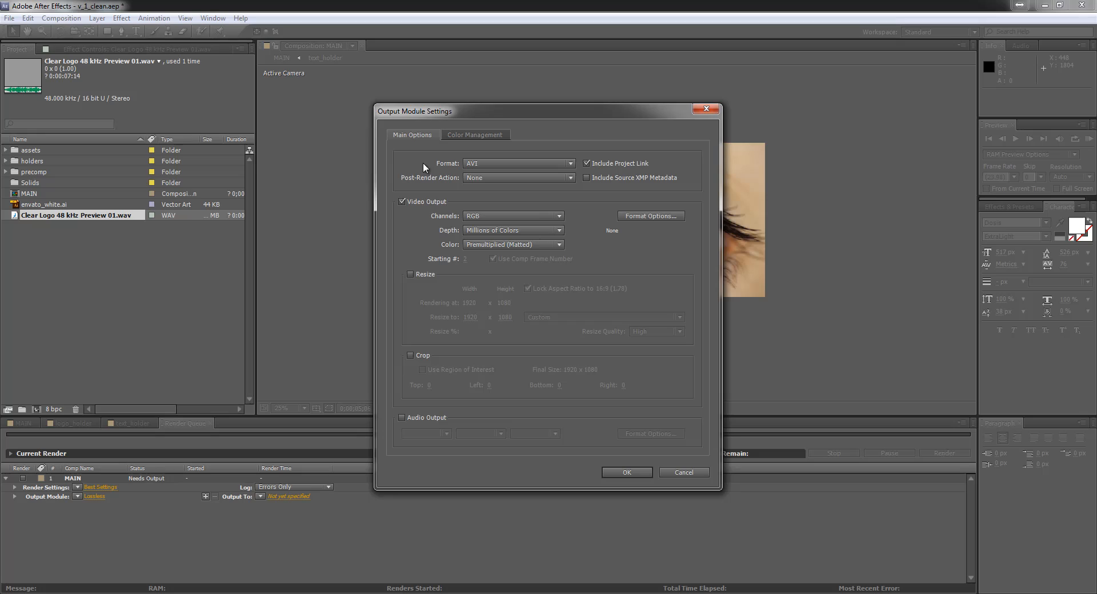
click(484, 163)
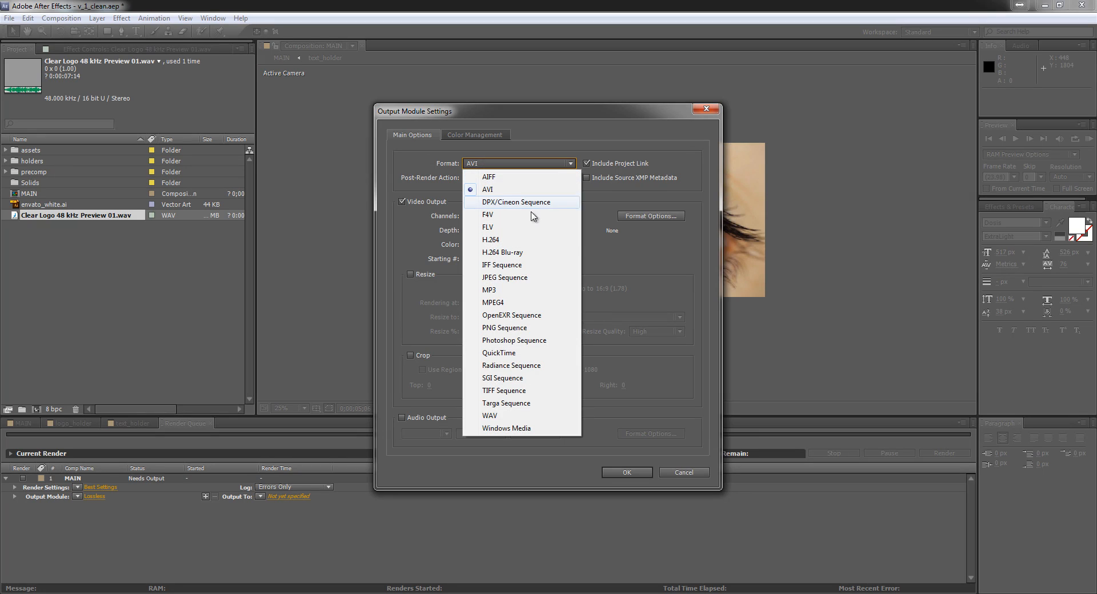
click(522, 241)
click(642, 215)
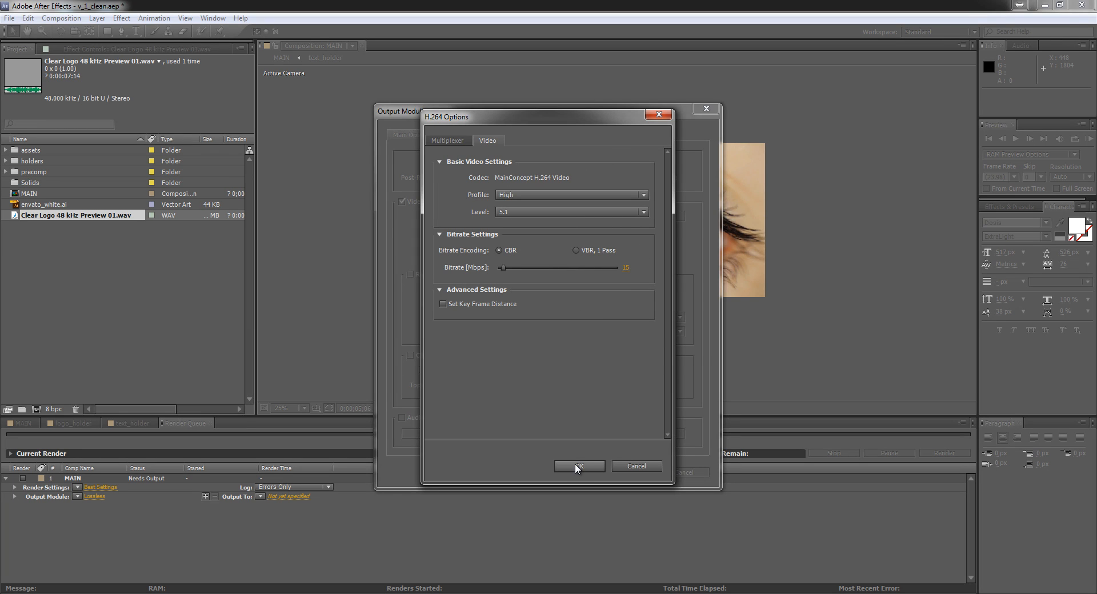
click(575, 465)
click(609, 471)
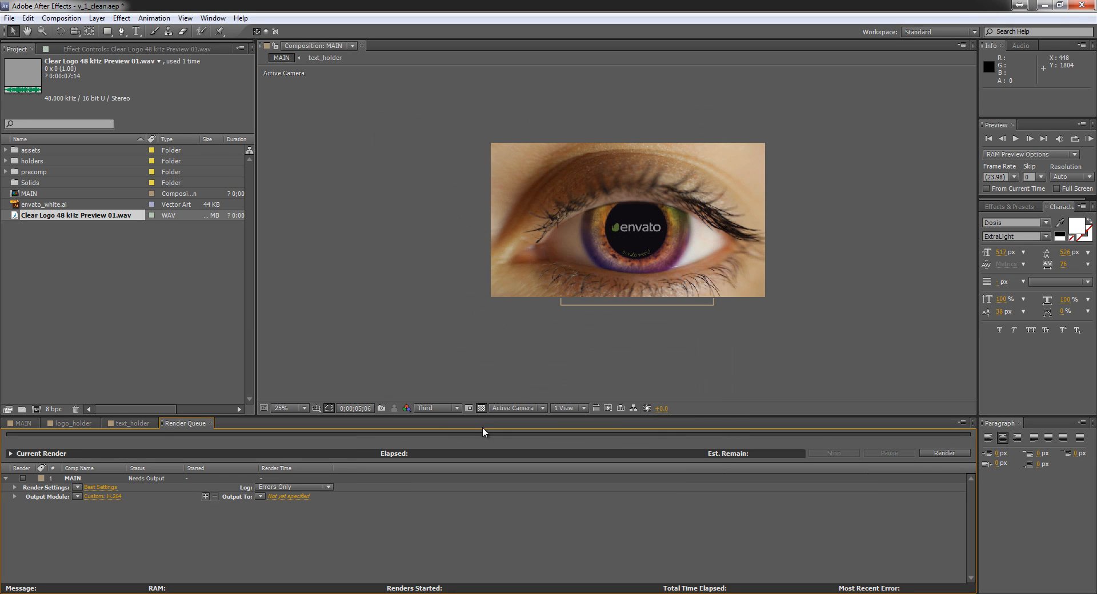
click(284, 496)
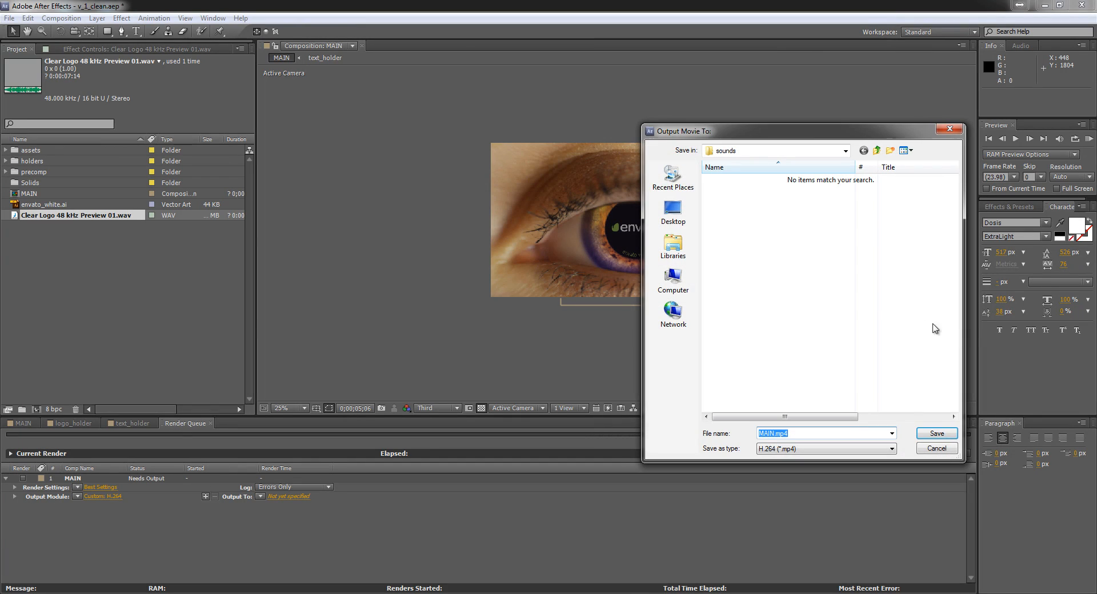
click(921, 430)
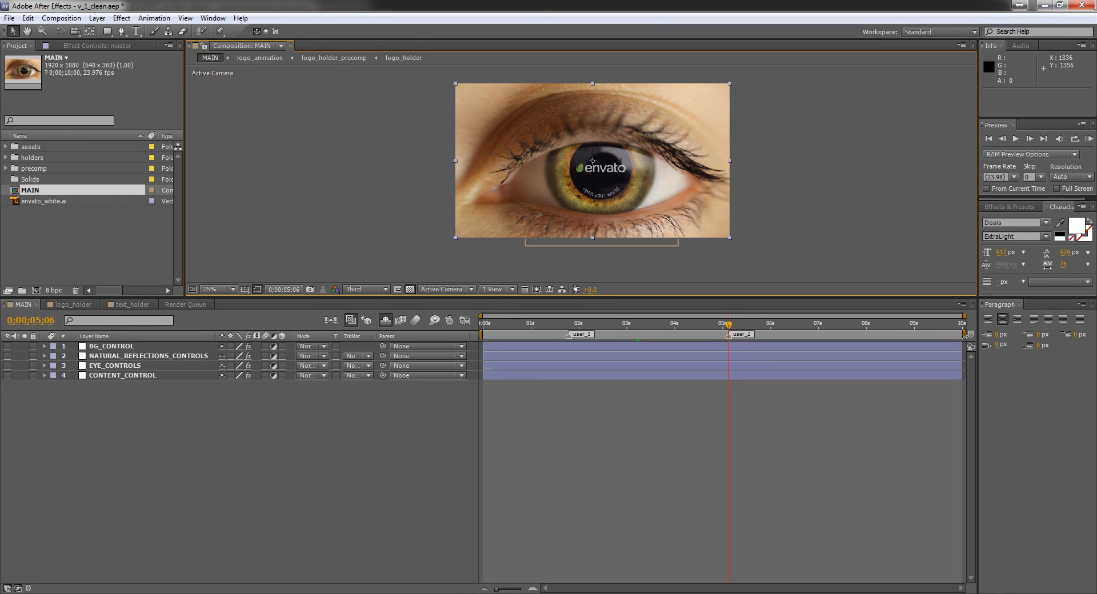
Shorten the work area of MAIN so that it ends at about 7 seconds
mouse_move(965, 335)
mouse_down()
mouse_move(767, 335)
mouse_move(823, 337)
mouse_up()
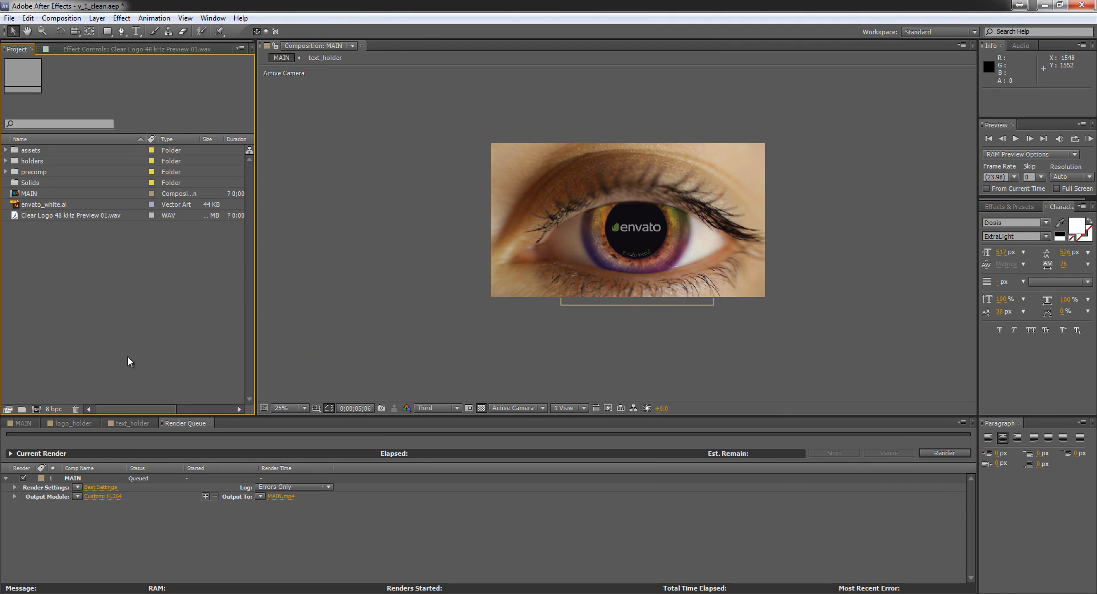
Close the v_1_clean project without saving and open v_2_center_black.aep from the deep_eyes folder
key(ctrl+q)
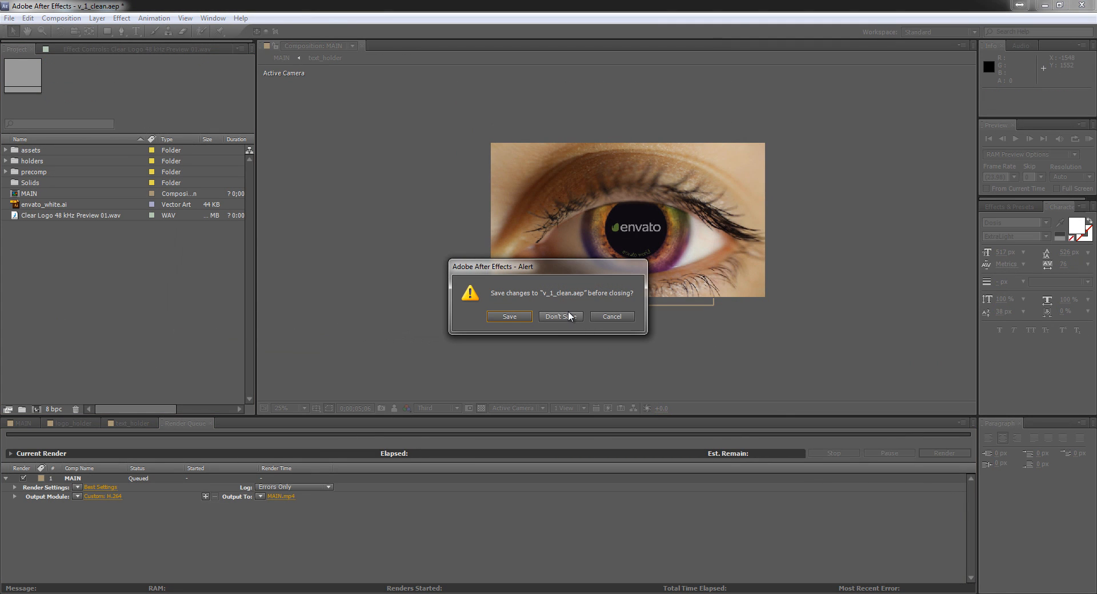
click(569, 316)
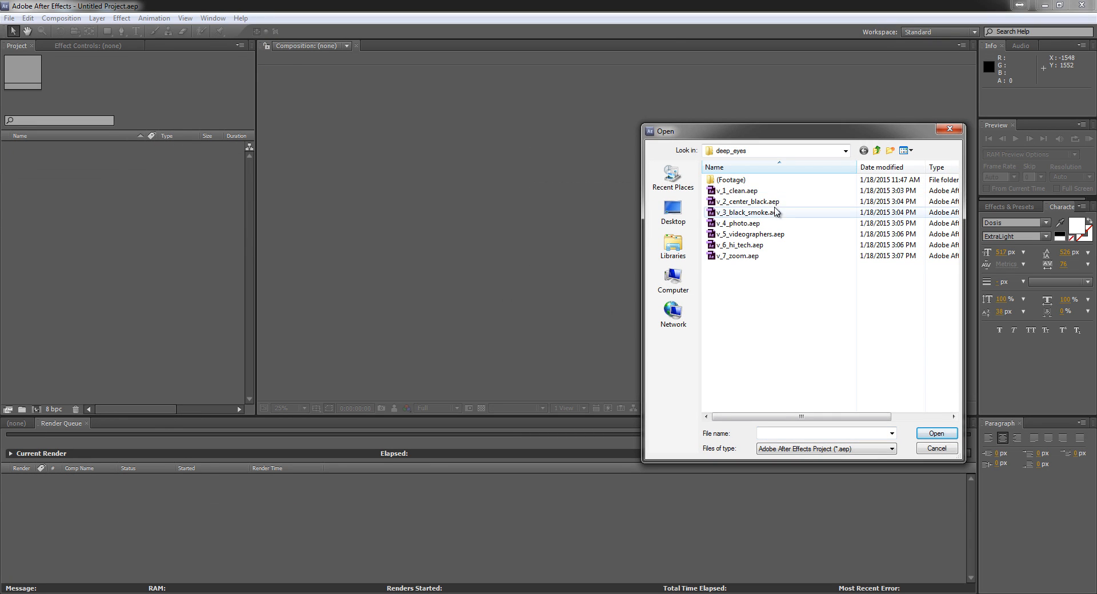
click(760, 202)
key(Return)
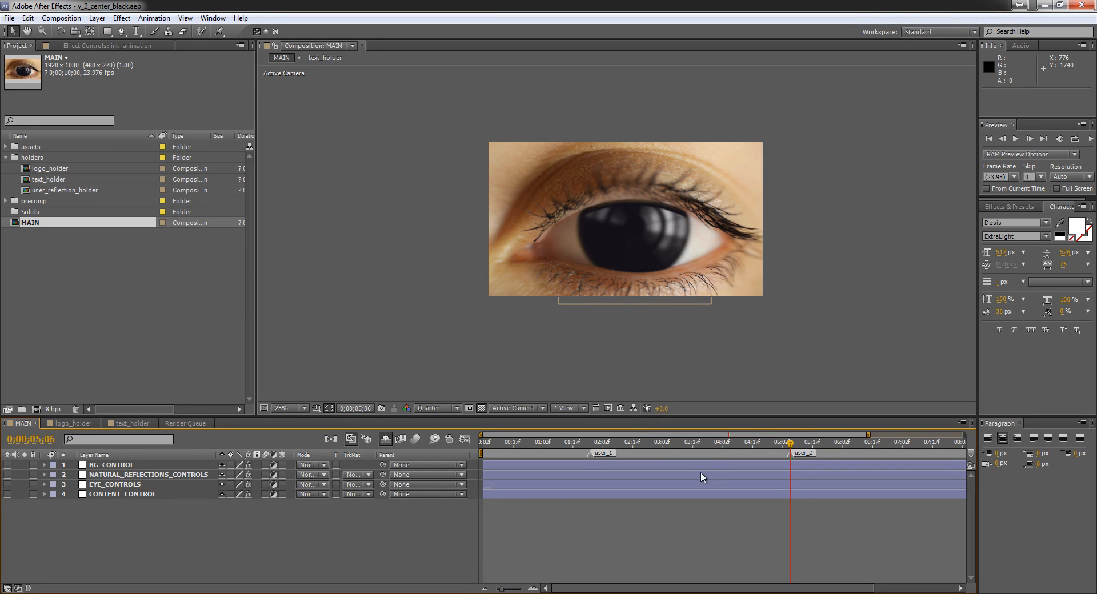
Preview the pupil animation in MAIN between the user_1 and user_2 markers, playing it from about 2;18
click(688, 444)
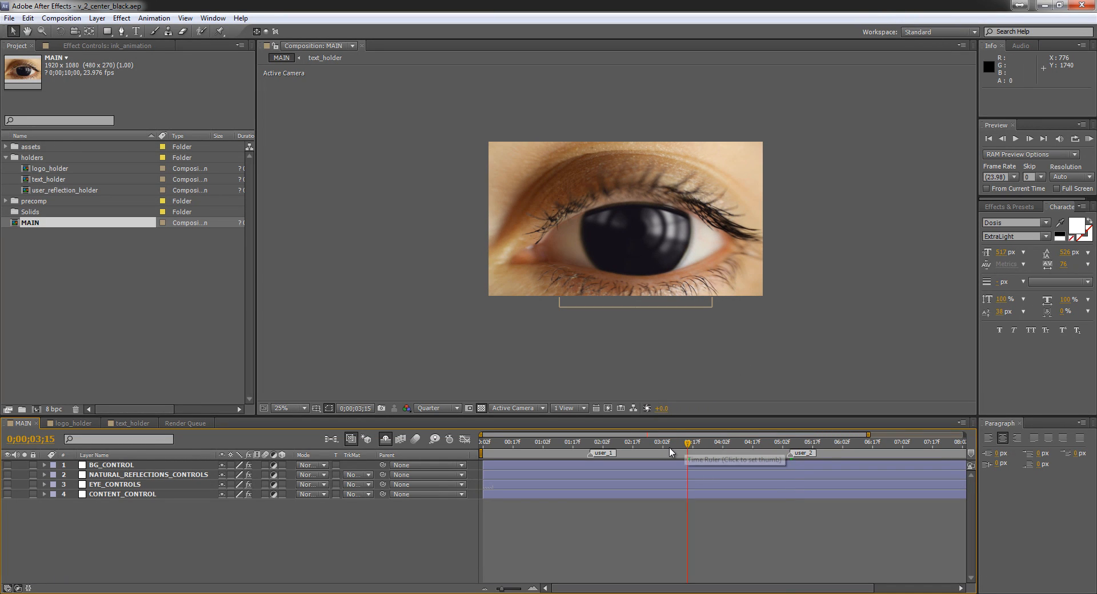
click(650, 445)
mouse_move(619, 448)
mouse_down()
mouse_move(595, 449)
mouse_move(795, 469)
mouse_move(636, 456)
mouse_up()
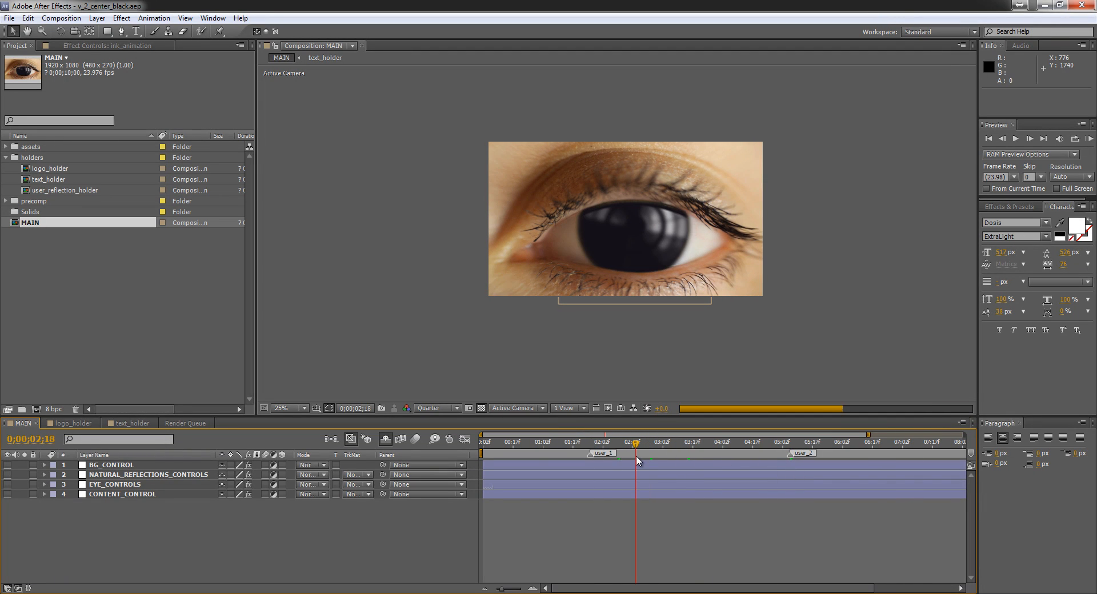
key(space)
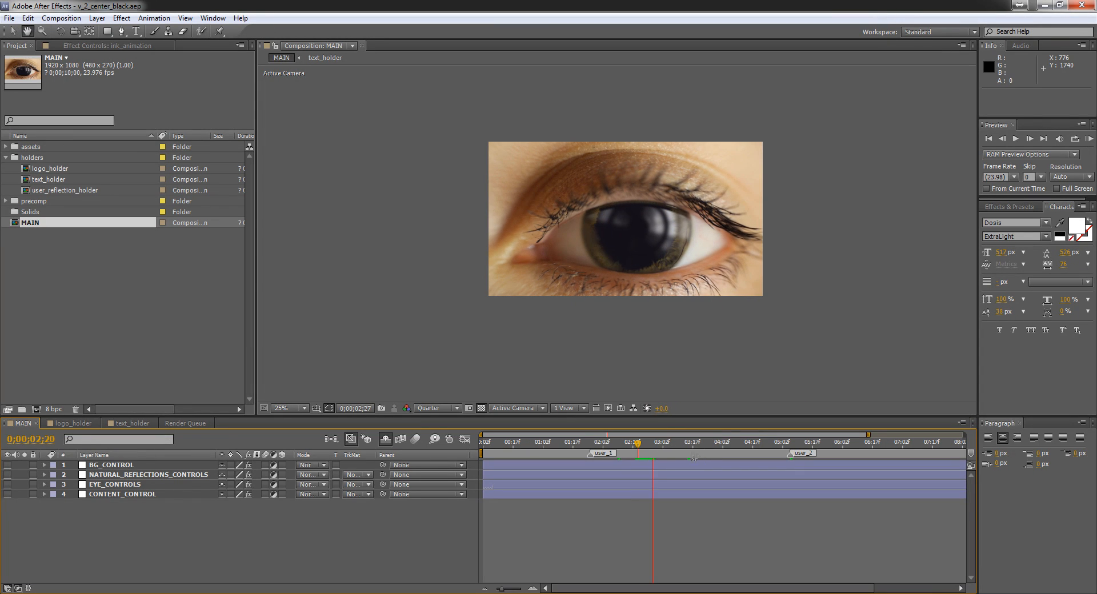
Show the effect settings of CONTENT_CONTROL and inspect the eye at several frames between the user_1 and user_2 markers
click(145, 495)
click(116, 46)
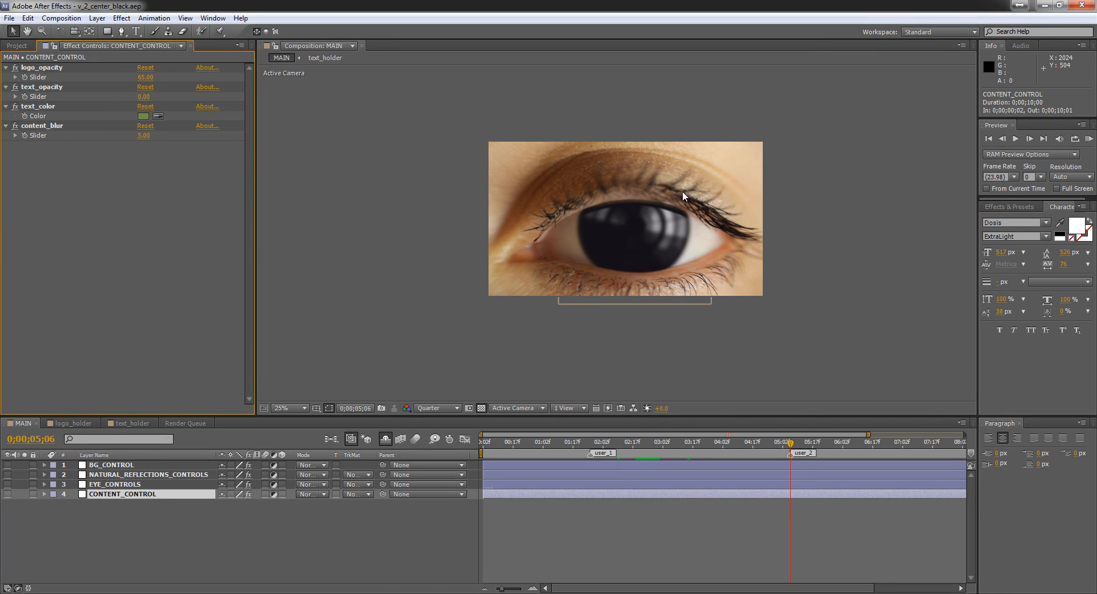
click(701, 452)
click(650, 452)
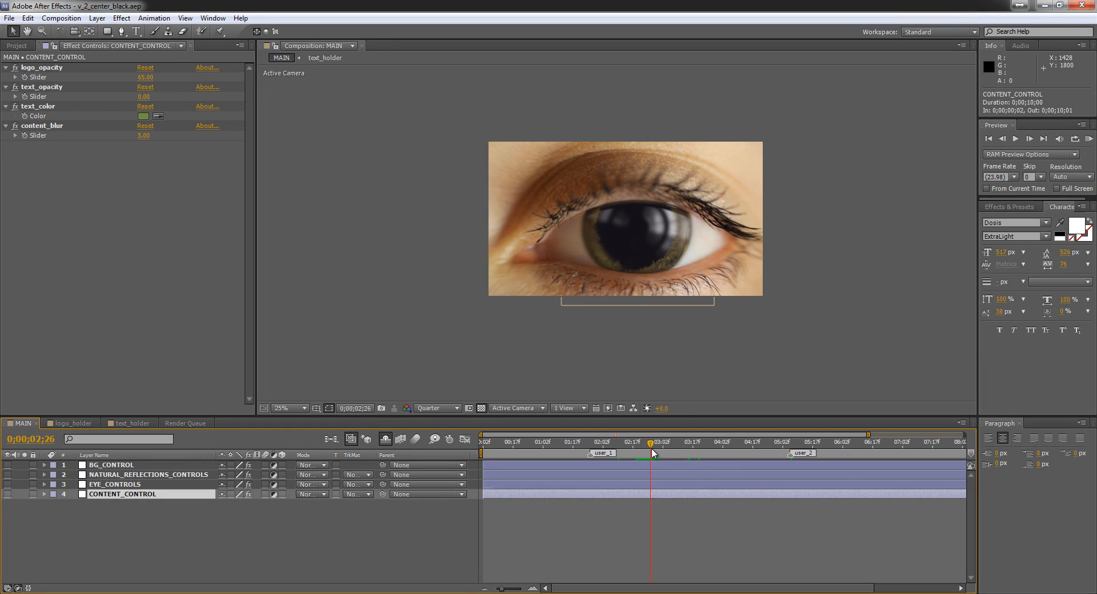
drag(628, 452, 615, 452)
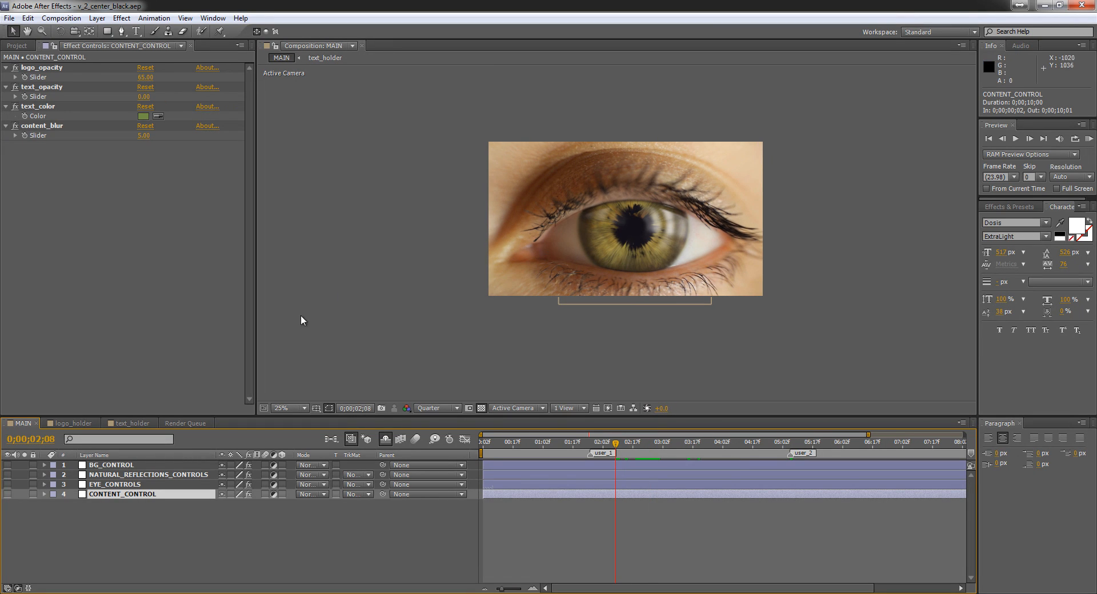
Try dark purple 11001E as the PUPIL_COLOR of EYE_CONTROLS, check it at the user_2 marker, and undo the change
click(136, 485)
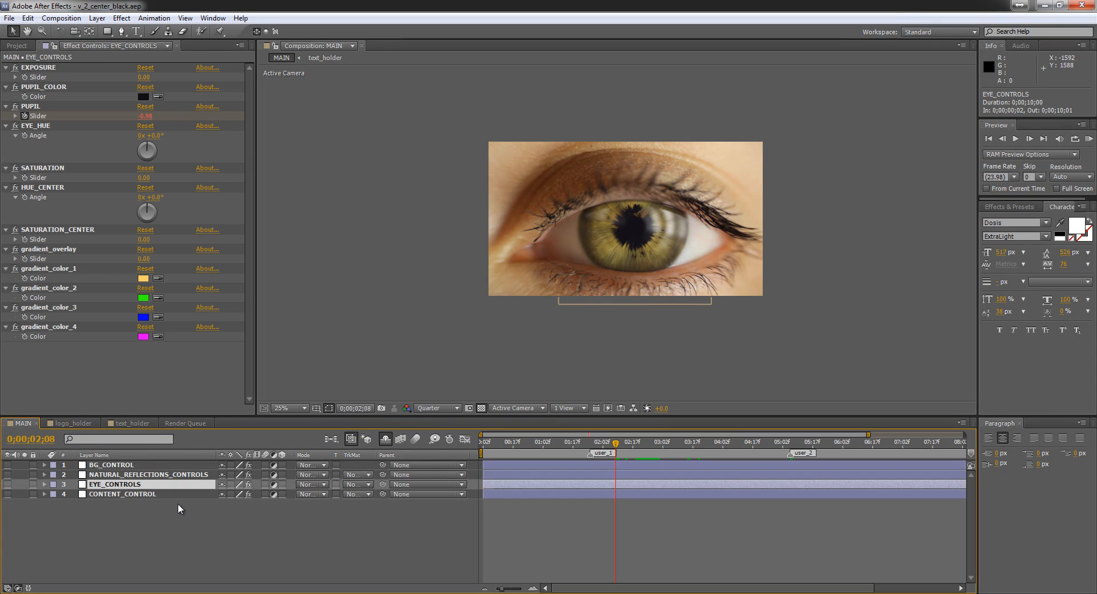
click(145, 99)
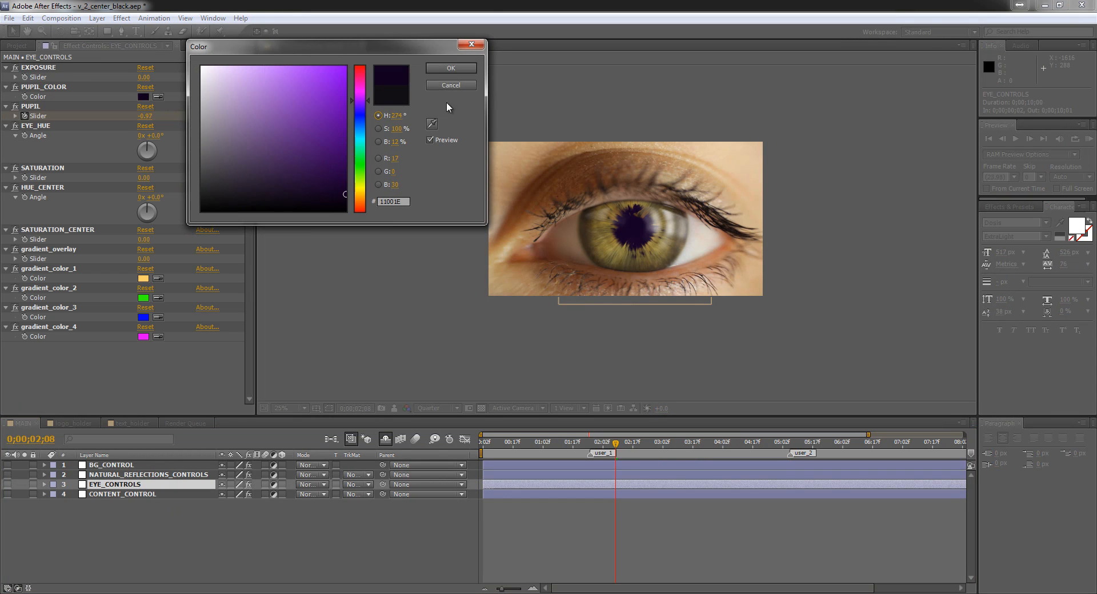
click(450, 69)
drag(735, 435, 766, 445)
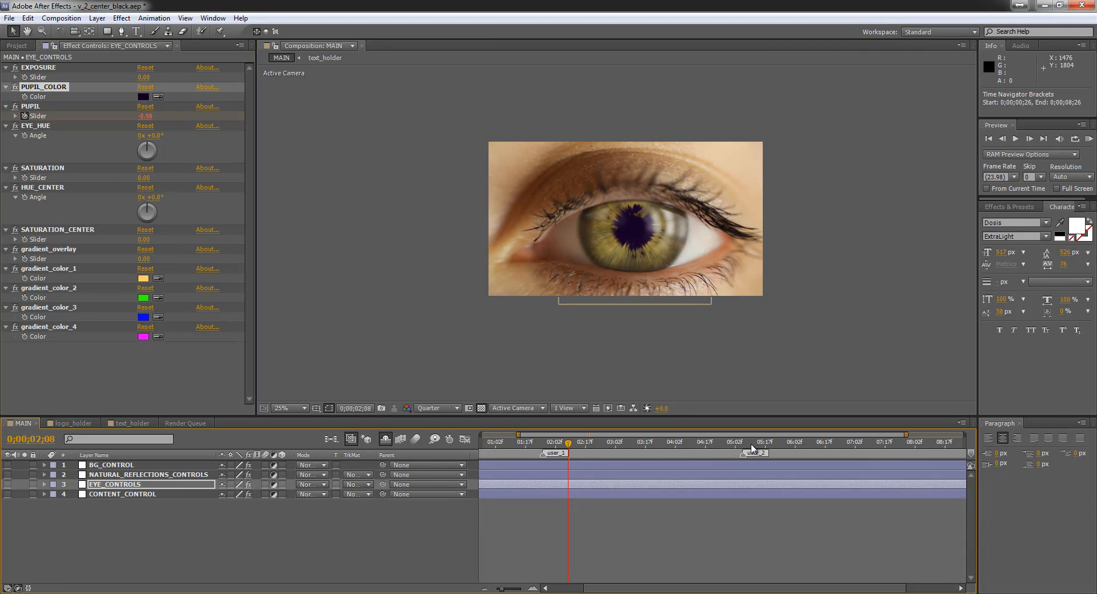
click(748, 446)
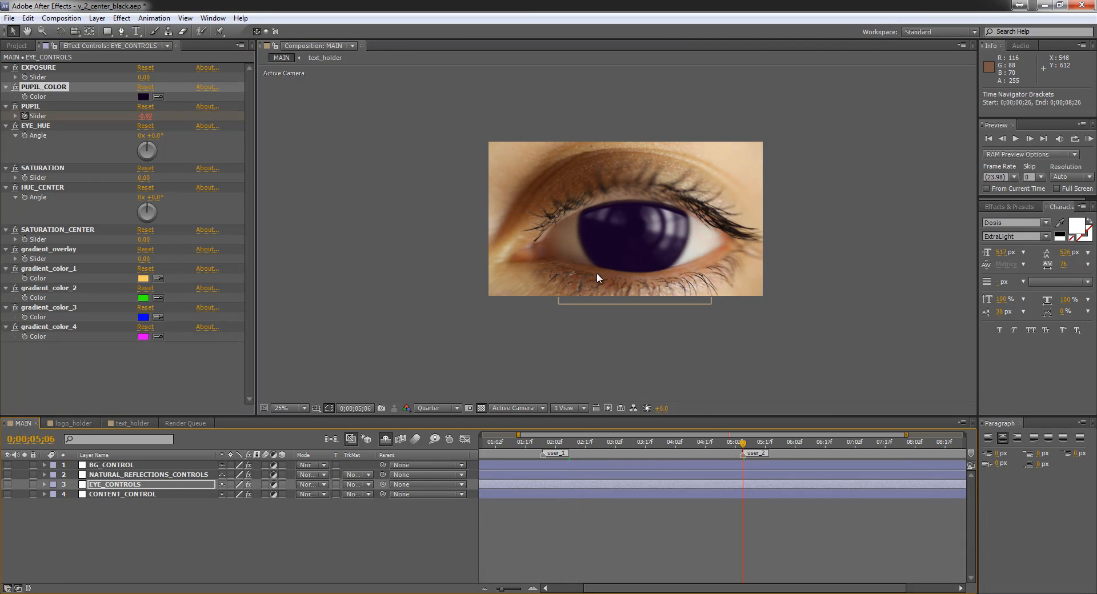
key(ctrl+z)
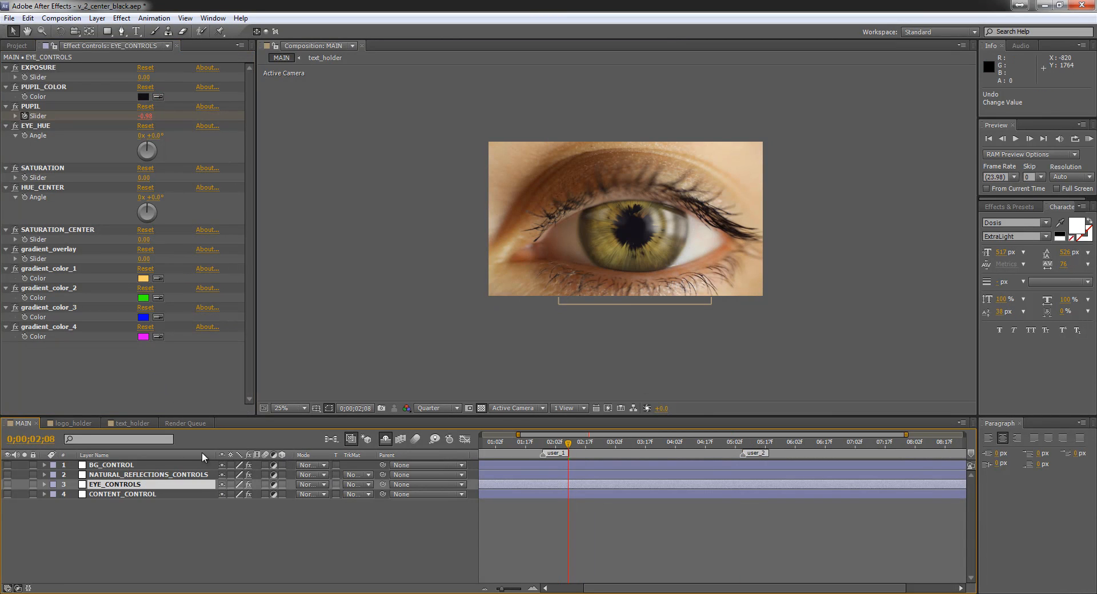
Examine the content_blur control of CONTENT_CONTROL and compare the eye at the user_1 and user_2 markers
click(135, 497)
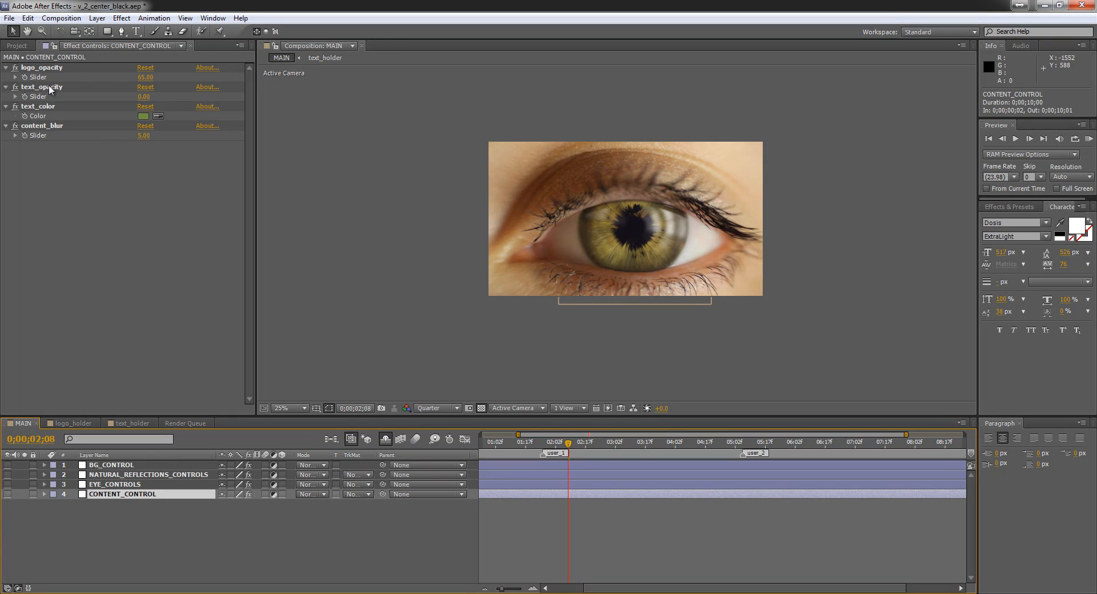
click(46, 126)
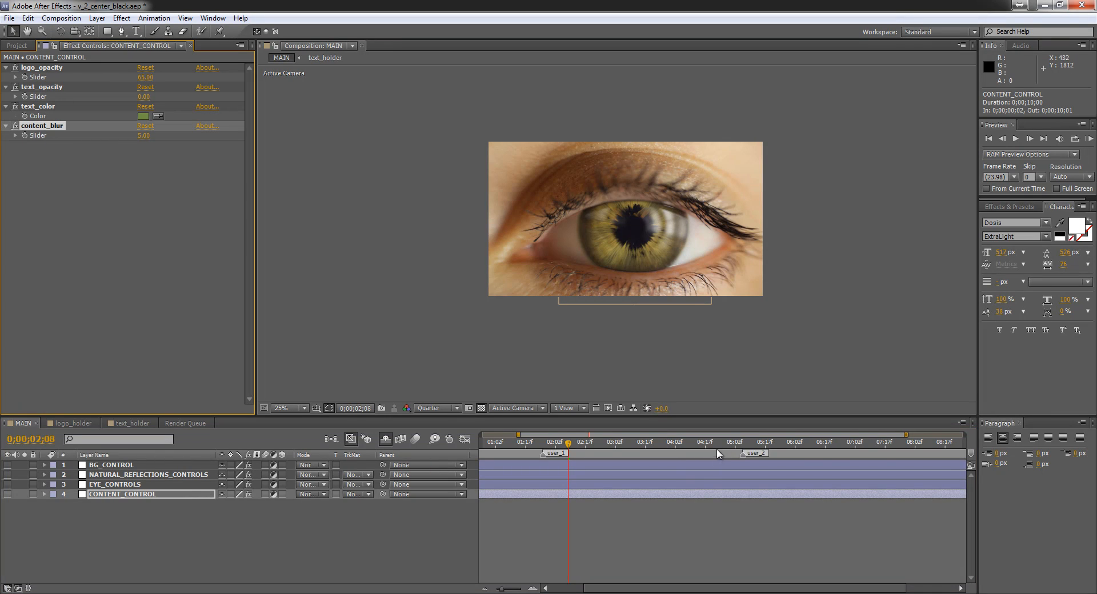
drag(719, 454, 742, 450)
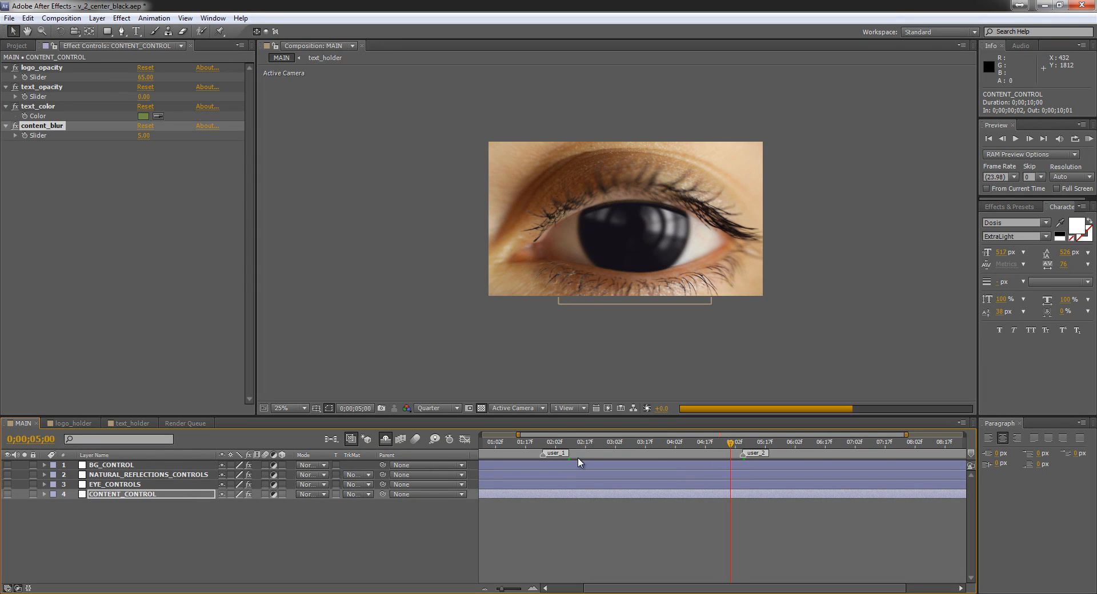
drag(577, 457, 550, 458)
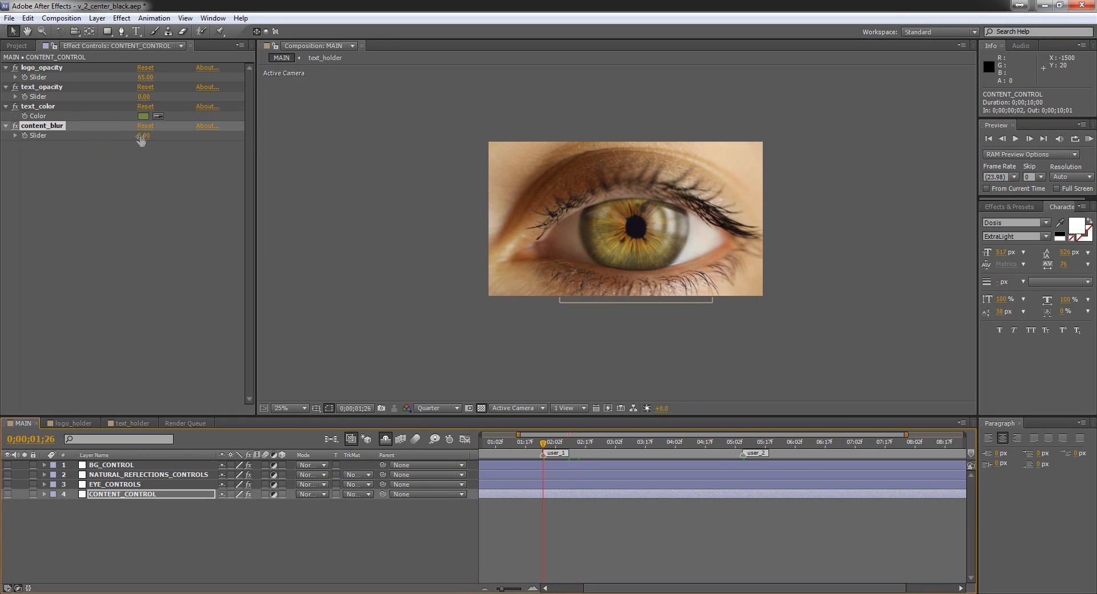
drag(733, 443, 744, 451)
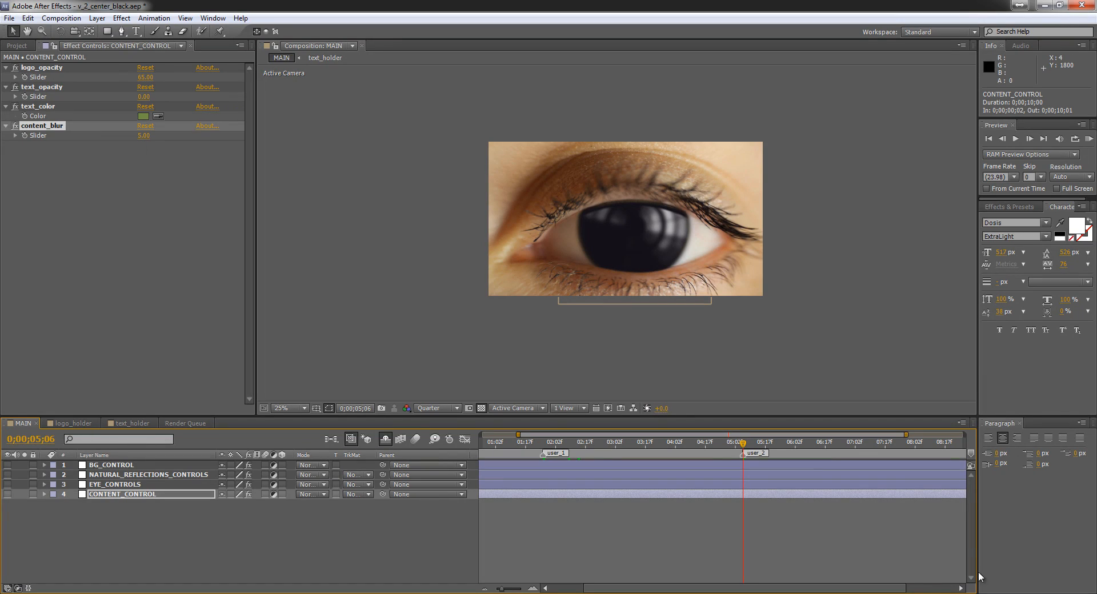
Close the v_2_center_black project and open v_3_black_smoke.aep from the deep_eyes folder
click(819, 444)
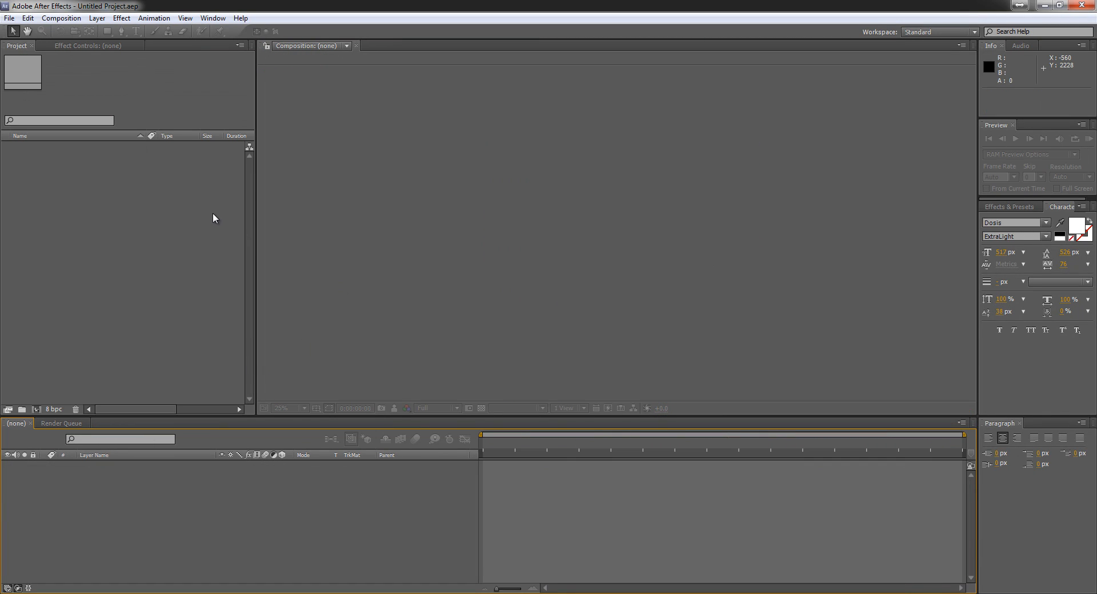
key(ctrl+o)
click(745, 213)
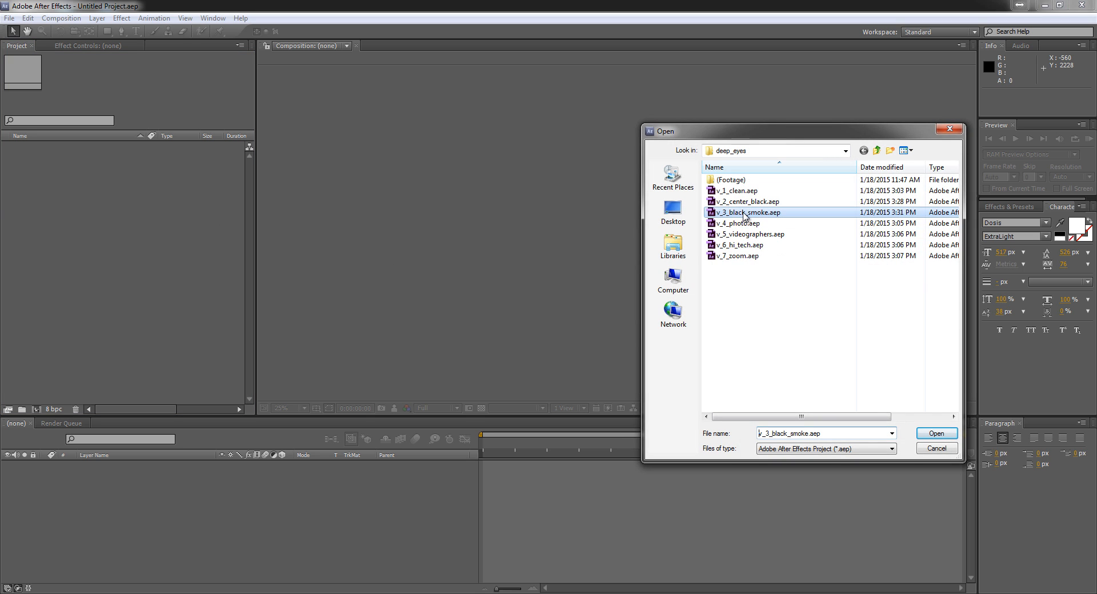
double_click(744, 212)
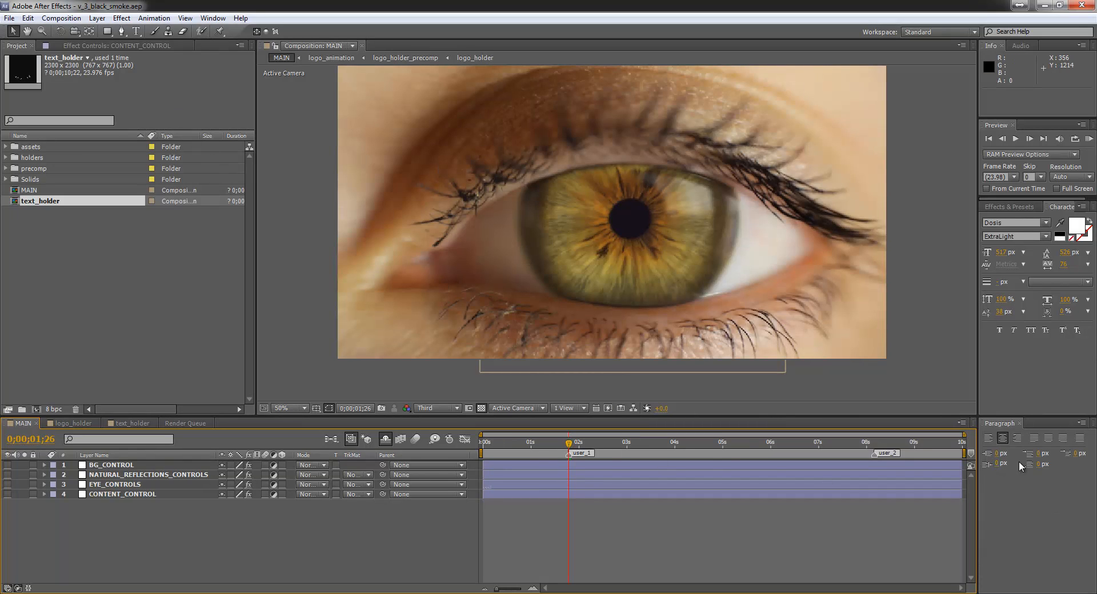
Inspect the smoke animation at 5;05 and 4;16 in MAIN and show the effect settings of CONTENT_CONTROL
click(726, 444)
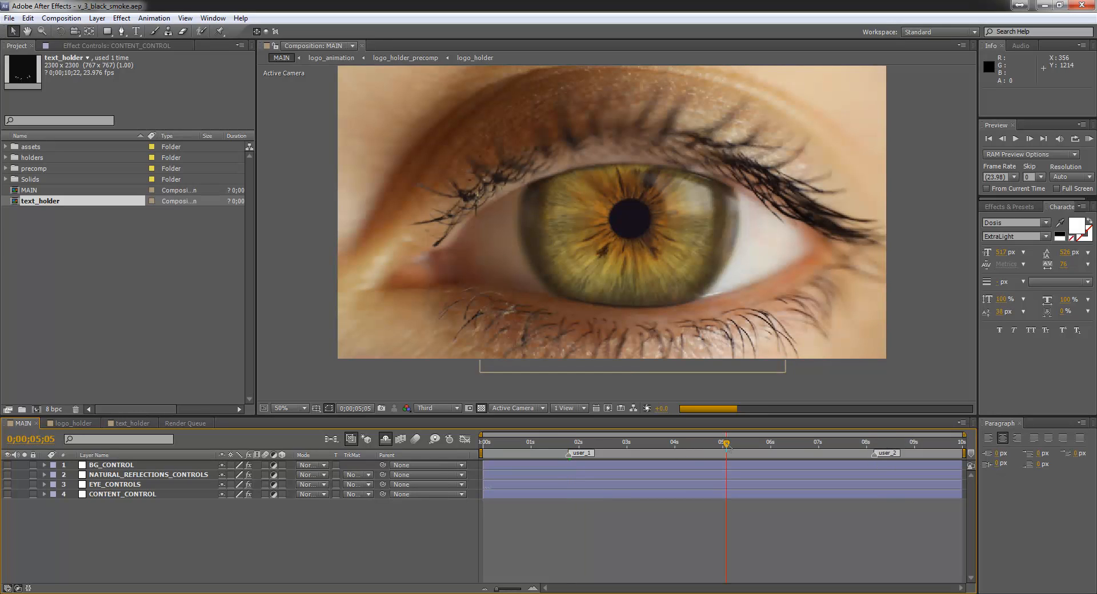
click(697, 444)
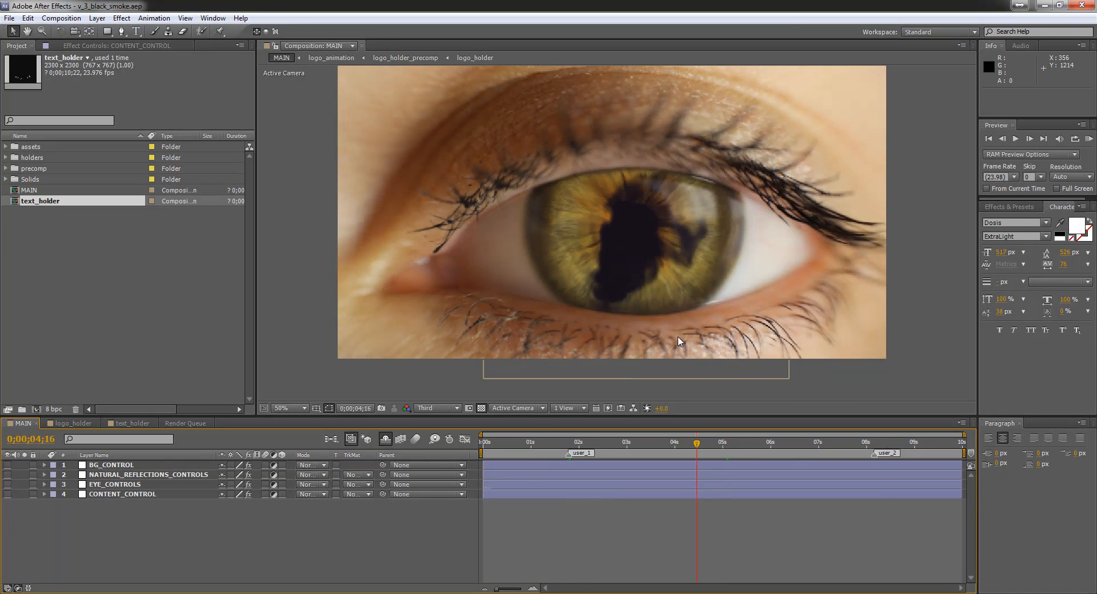
click(159, 495)
click(96, 44)
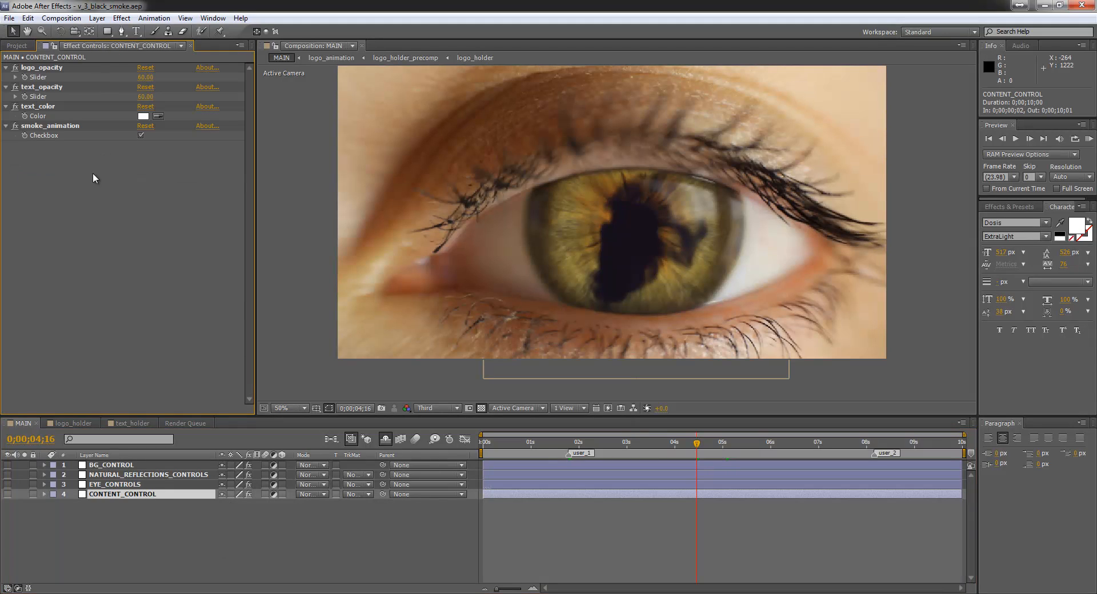
Toggle smoke_animation off and on several times to compare the eye at 4;16, ending with it enabled
click(142, 136)
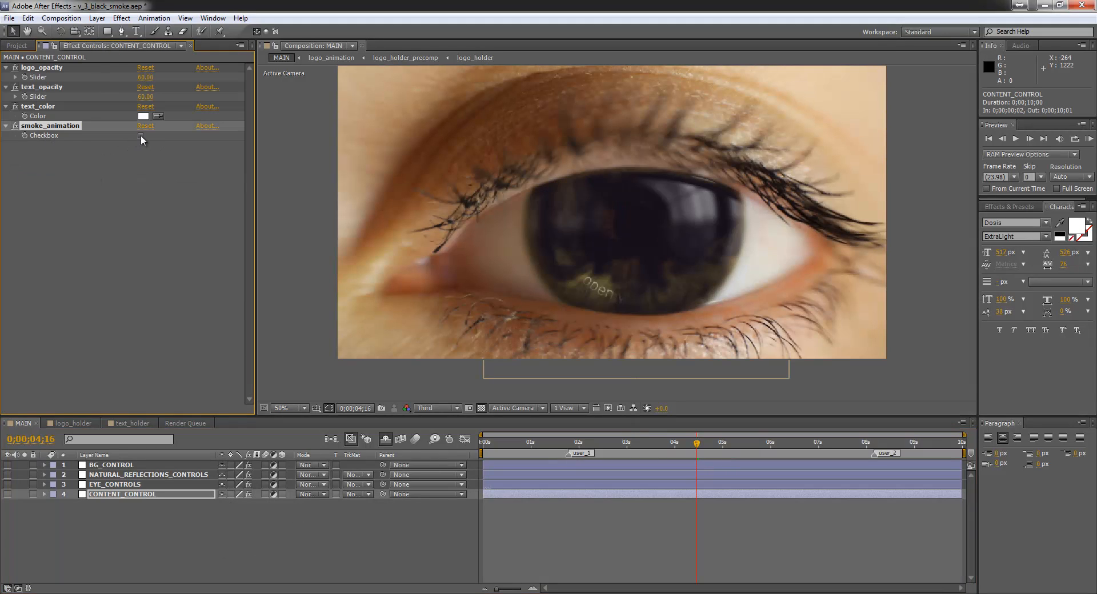
click(141, 136)
click(140, 135)
click(141, 135)
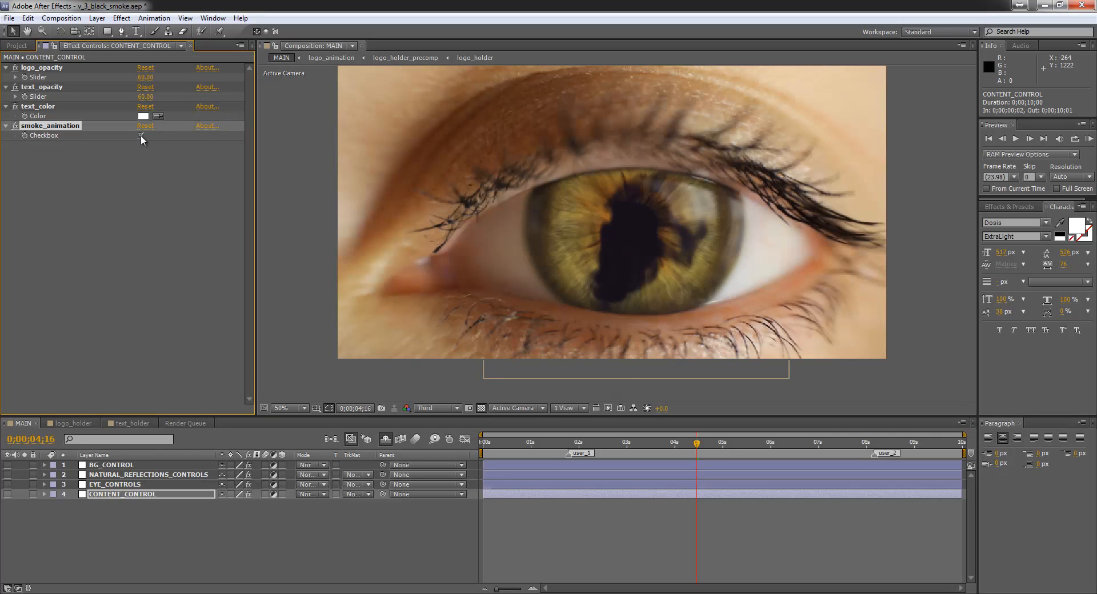
click(141, 135)
click(141, 136)
Review the logo_opacity, text_opacity and text_color controls of CONTENT_CONTROL
click(43, 68)
click(59, 86)
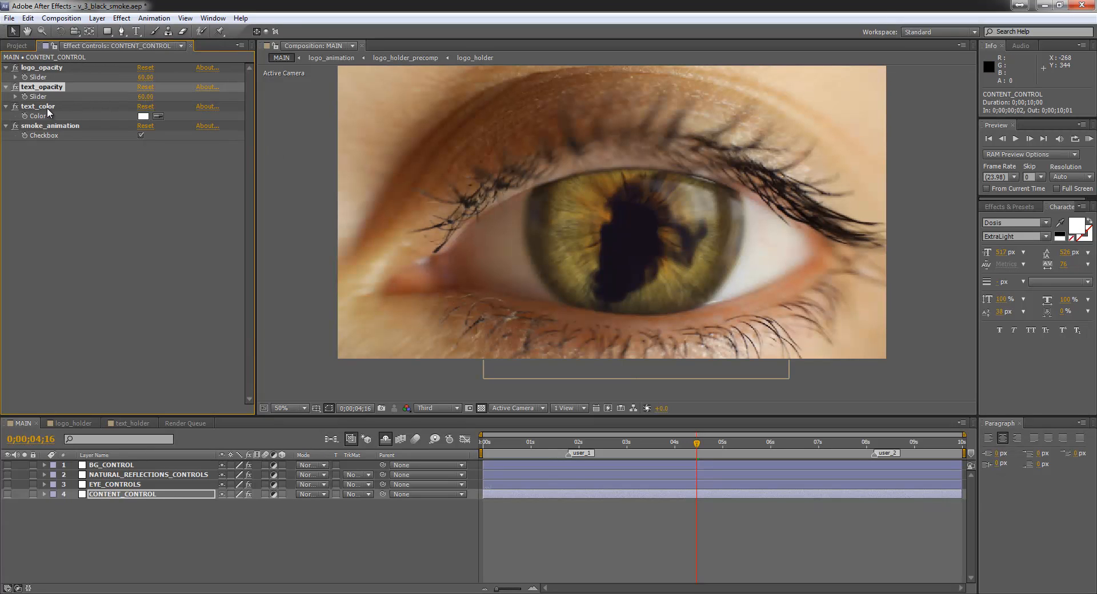
click(47, 107)
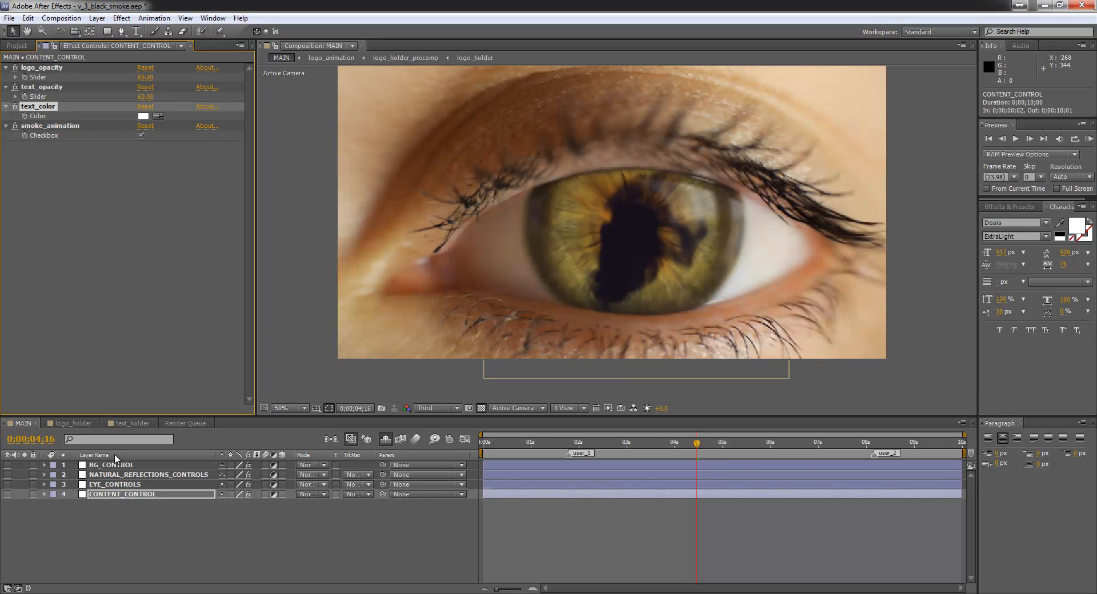
Try dark purple shades such as 2B014B and 10001D for the PUPIL_COLOR of EYE_CONTROLS, and cancel the color change
click(143, 485)
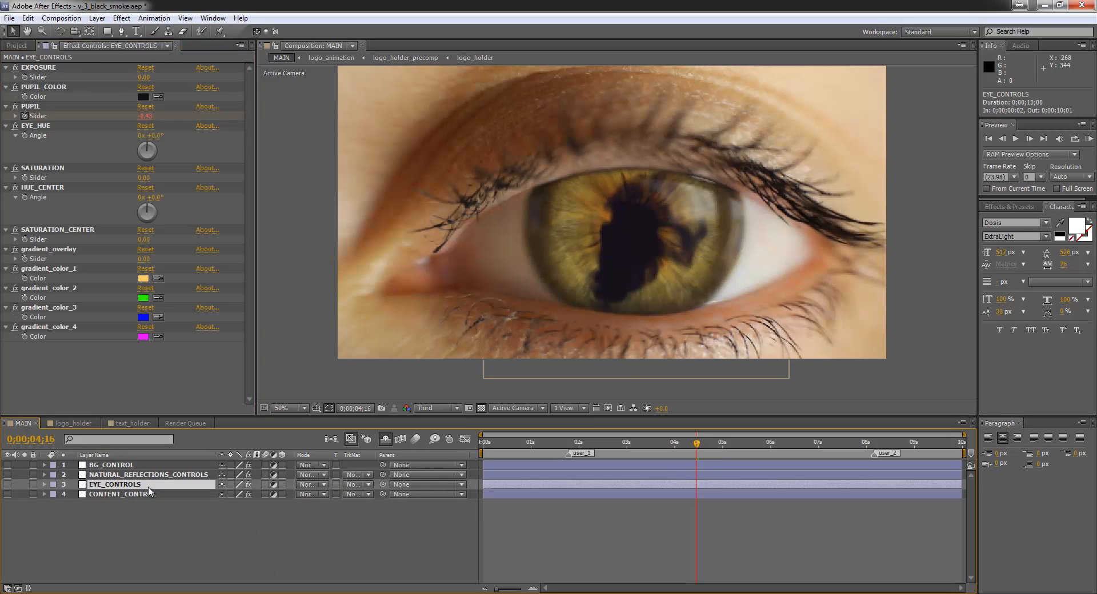
click(143, 97)
click(344, 168)
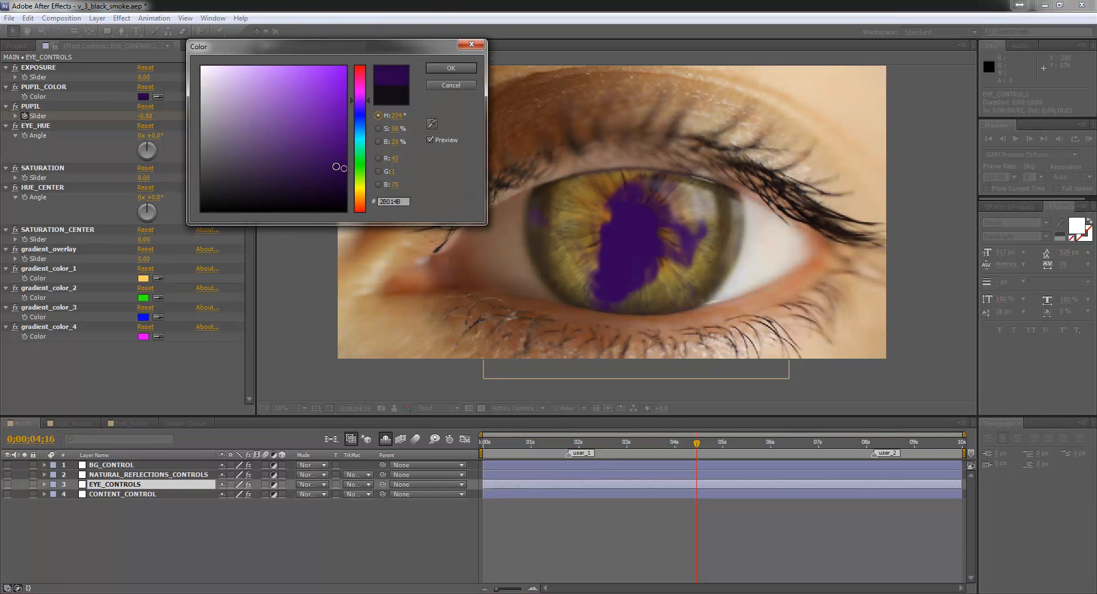
drag(340, 168, 371, 195)
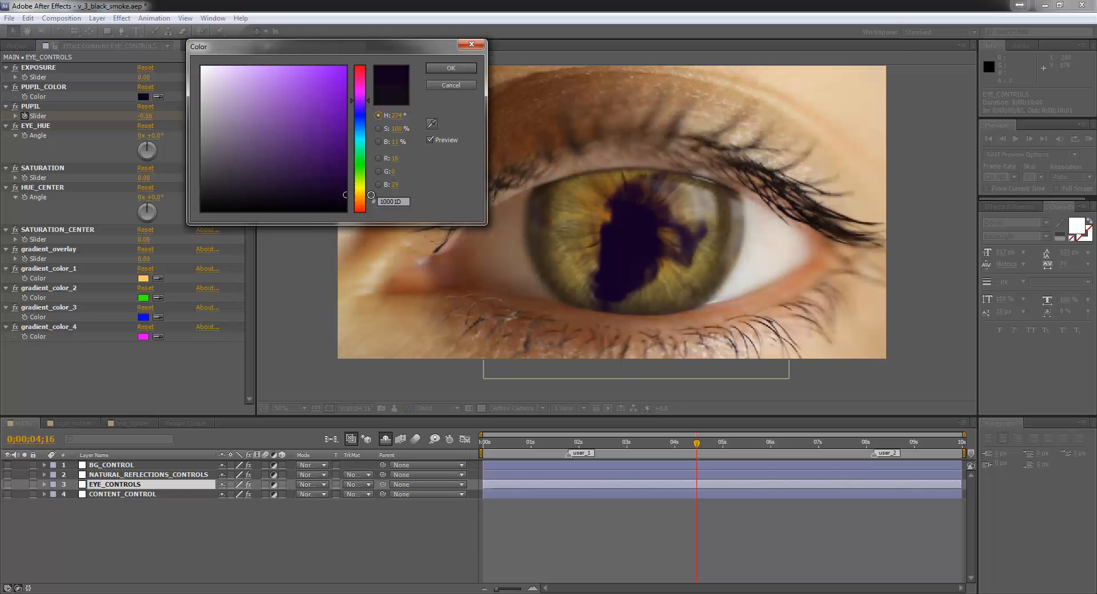
click(451, 85)
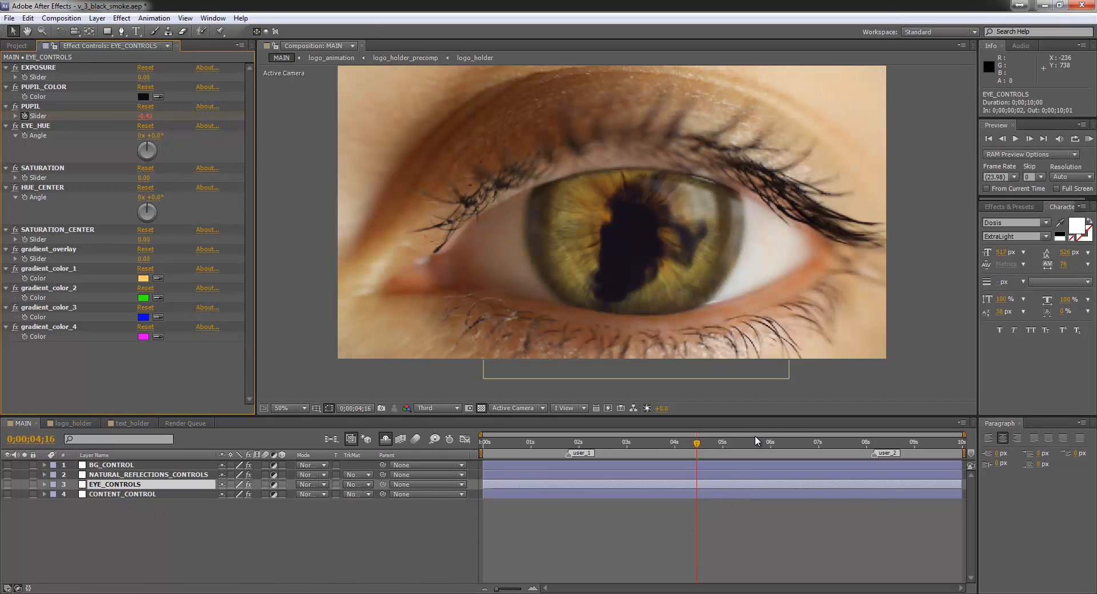
Close the v_3_black_smoke project and open v_4_photo.aep from the deep_eyes folder
key(ctrl+o)
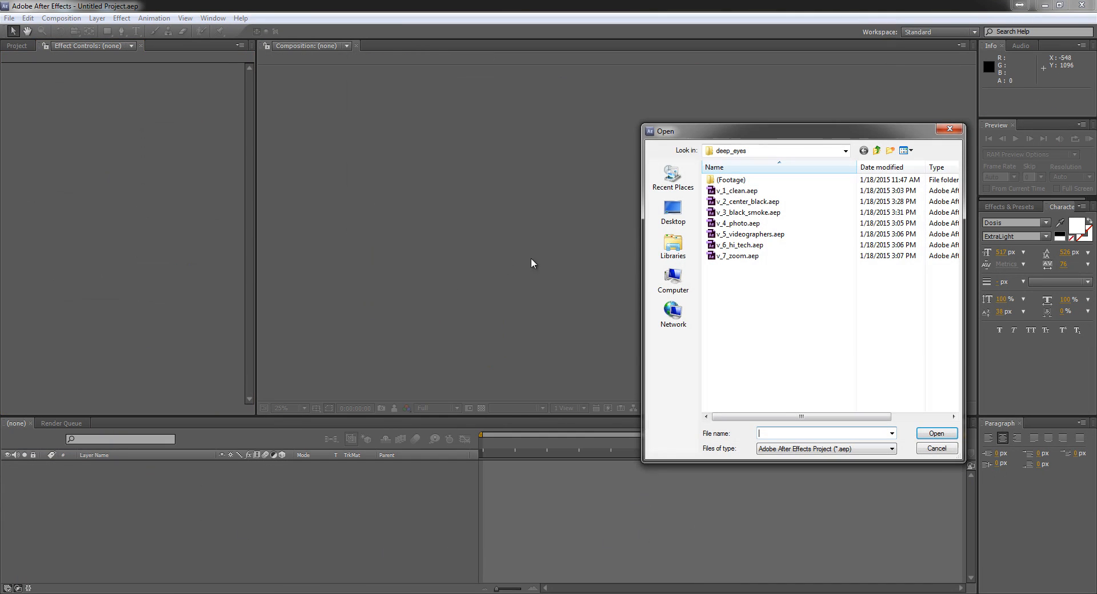
click(742, 224)
click(935, 432)
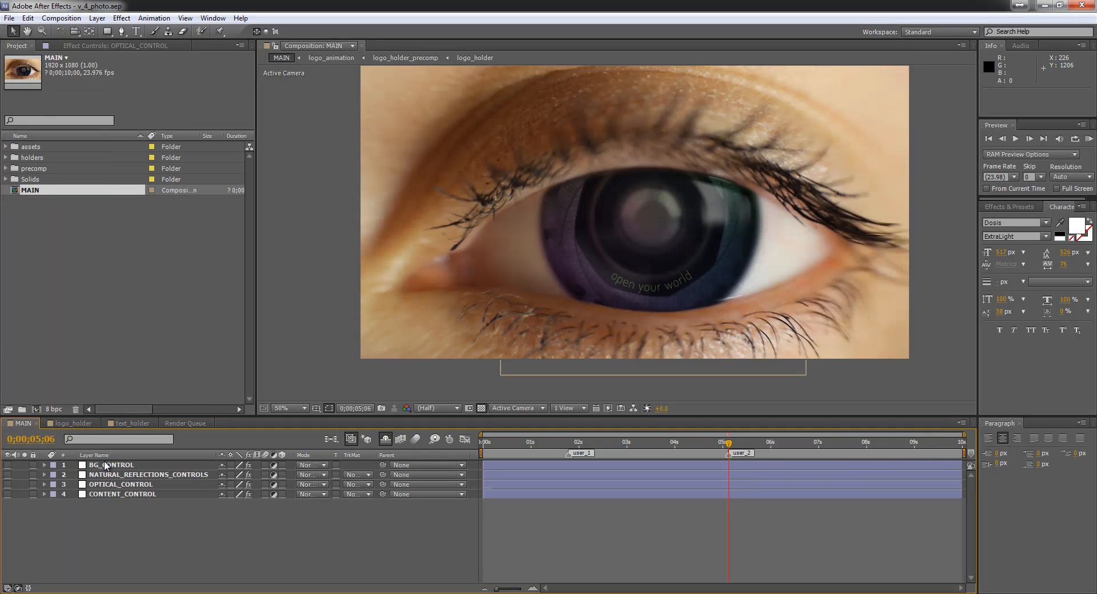
Try dark red 650000 for the BG_OPTIC_COLOR of OPTICAL_CONTROL, and cancel the color change
click(125, 484)
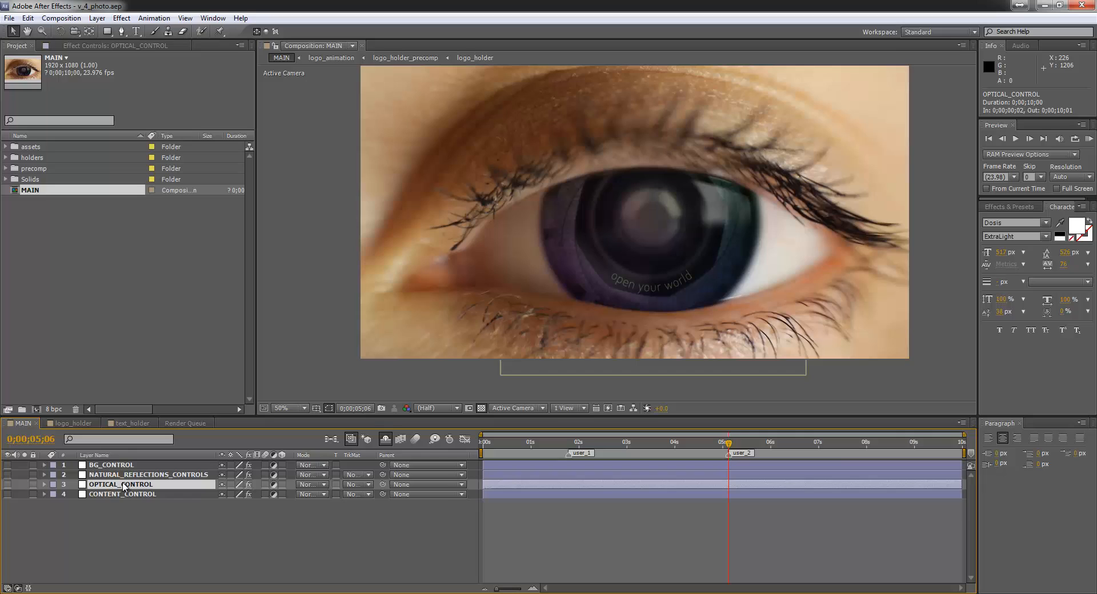
click(137, 46)
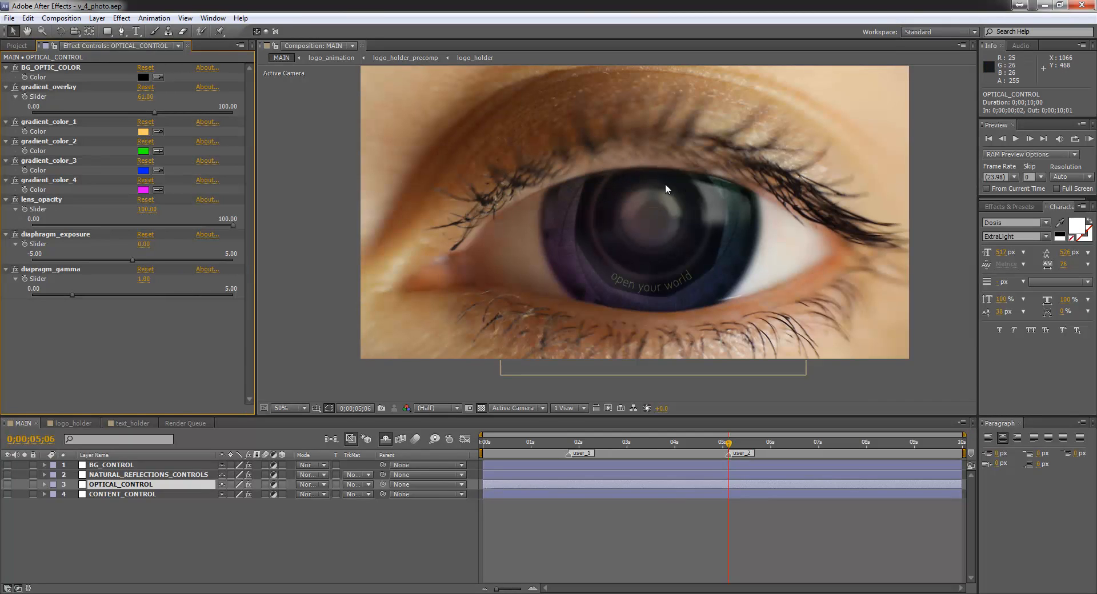
click(44, 68)
click(144, 78)
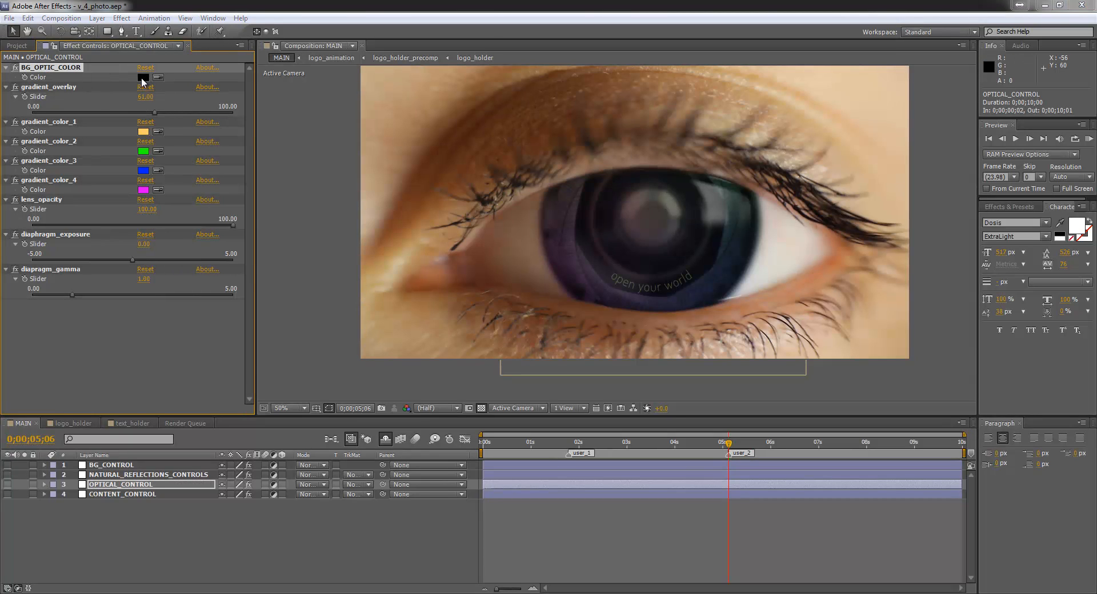
drag(303, 139, 418, 143)
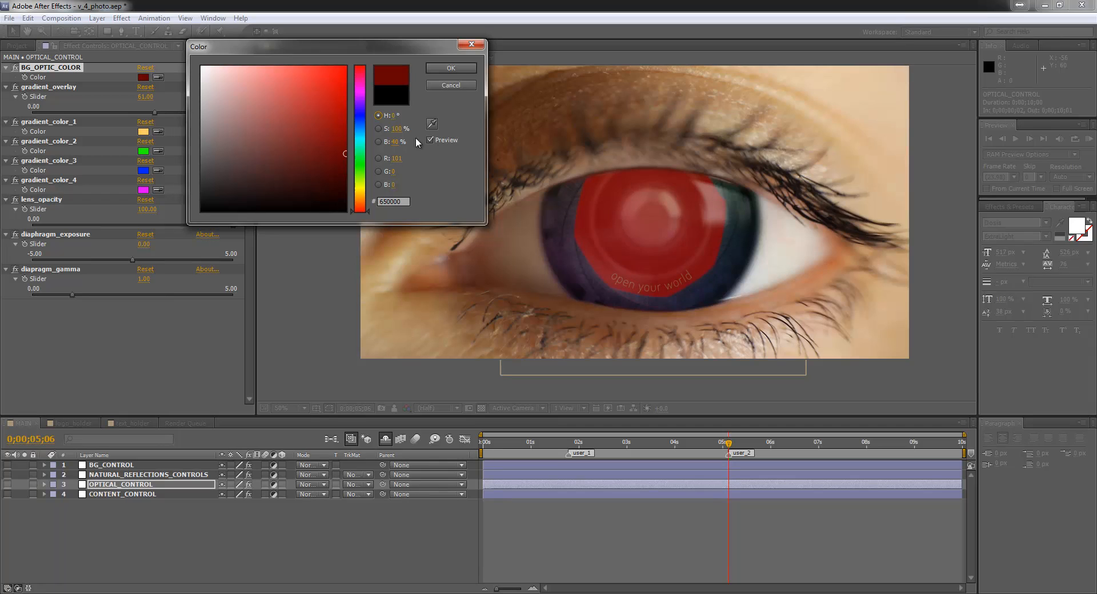
click(452, 85)
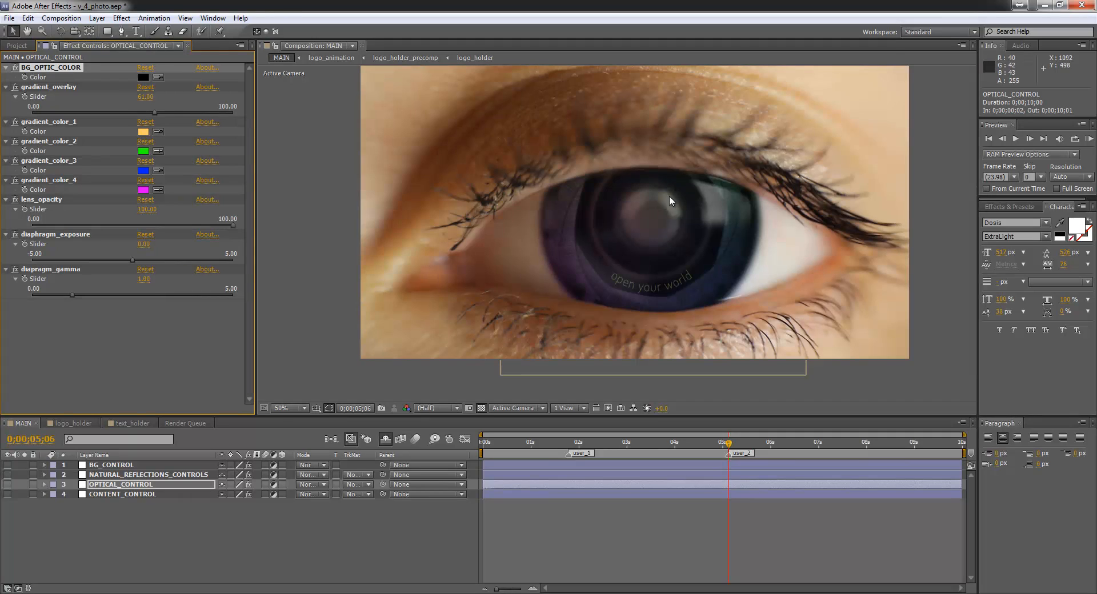
Try gradient_overlay at 0 and undo it, and lower lens_opacity temporarily before restoring it to 100
drag(116, 113, 22, 112)
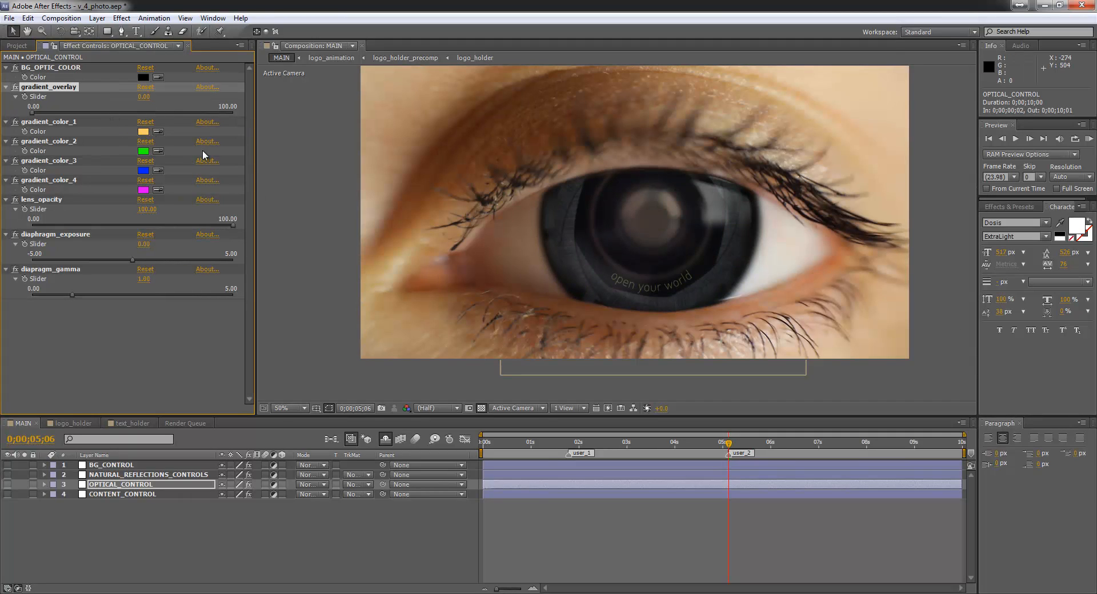
key(ctrl+z)
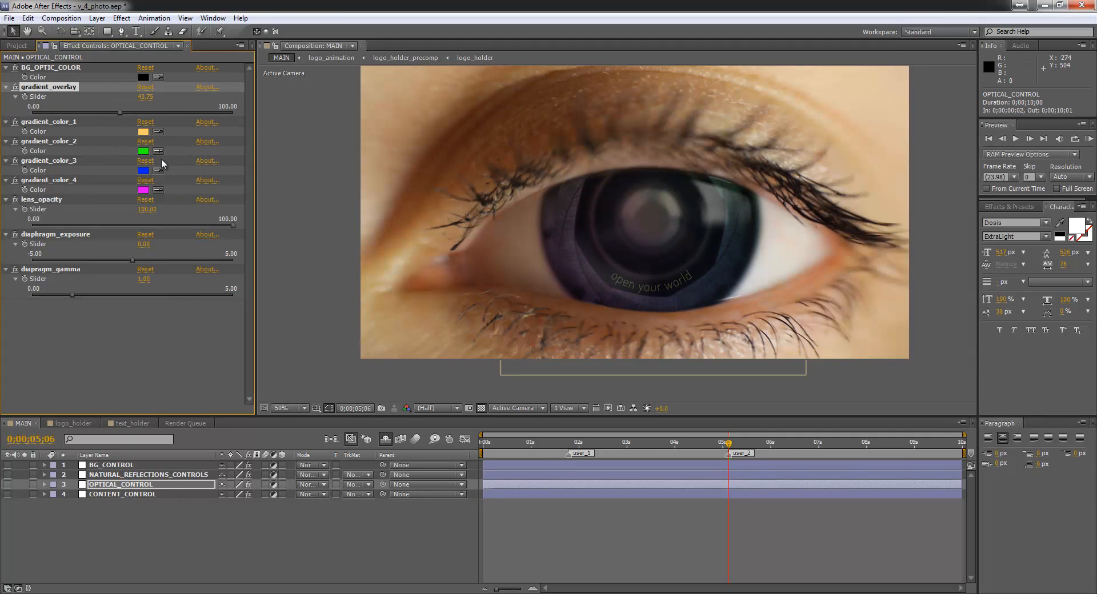
key(ctrl+z)
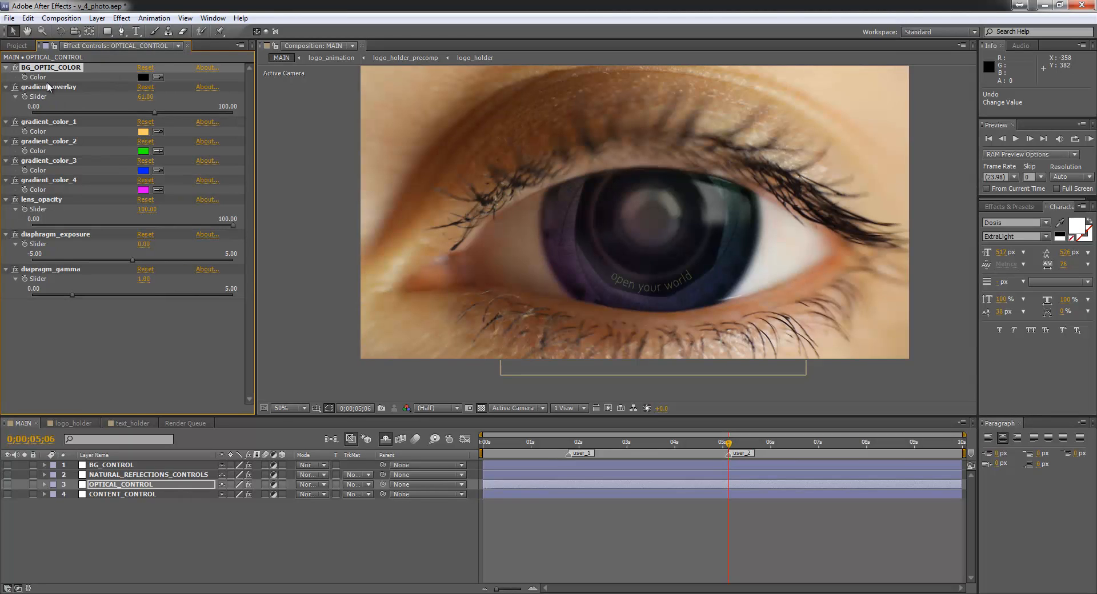
click(49, 87)
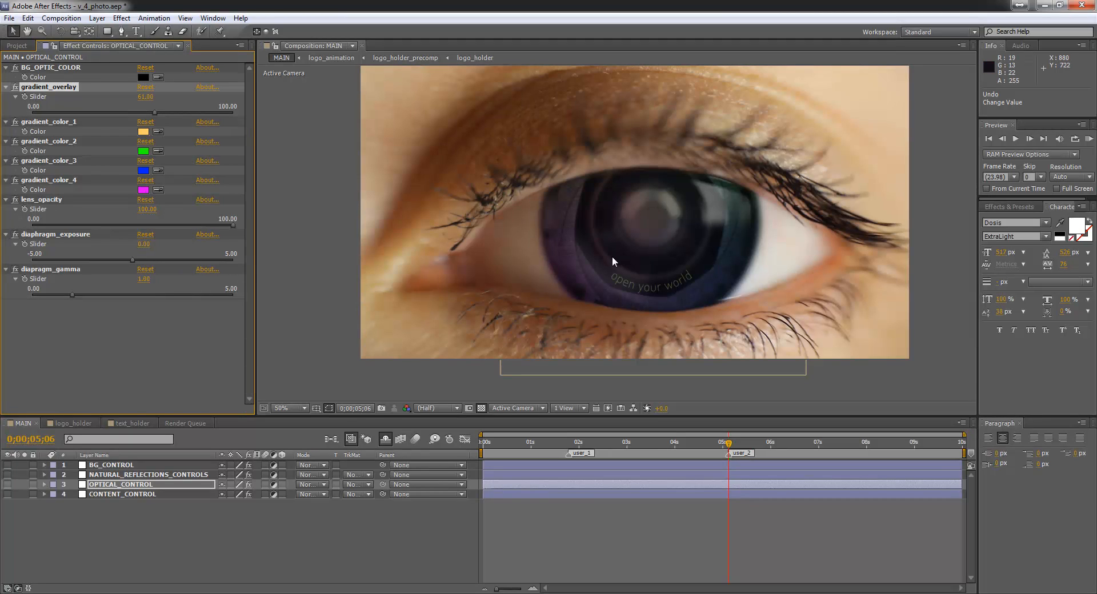
drag(133, 227, 70, 228)
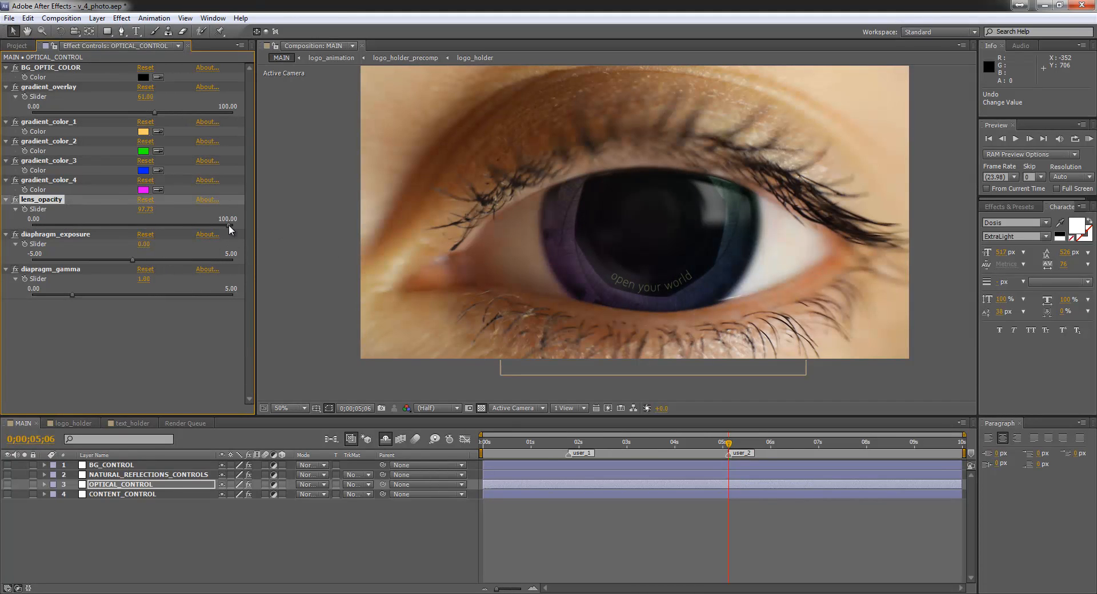
drag(228, 224, 253, 223)
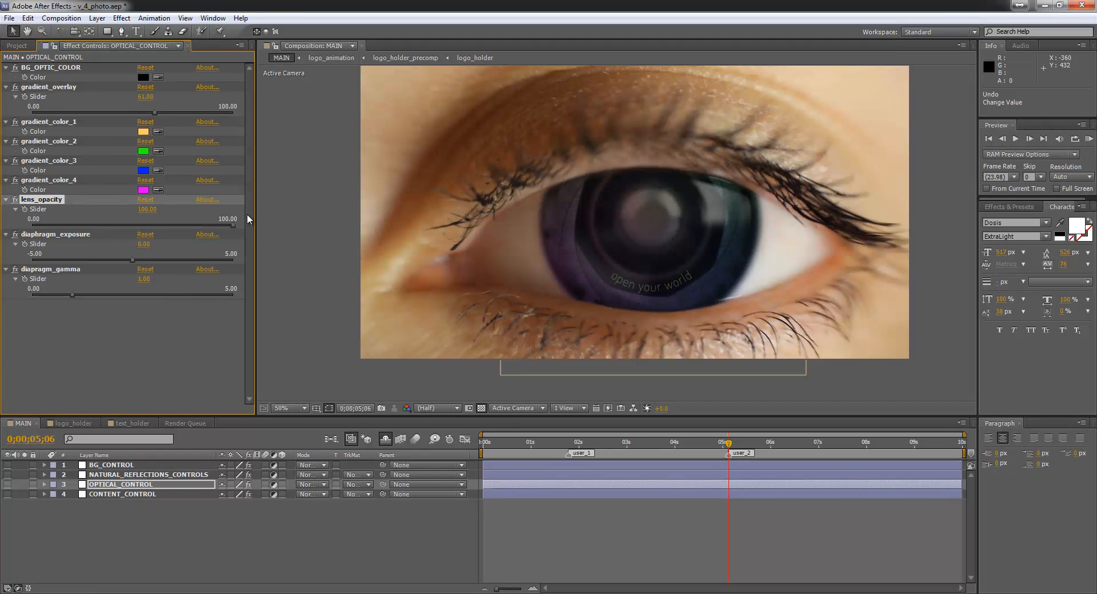
Try a diaphragm_exposure of about -1.51 and a different diapragm_gamma, and undo both changes
mouse_move(132, 260)
mouse_down()
mouse_move(102, 261)
mouse_move(185, 260)
mouse_move(127, 263)
mouse_up()
key(ctrl+z)
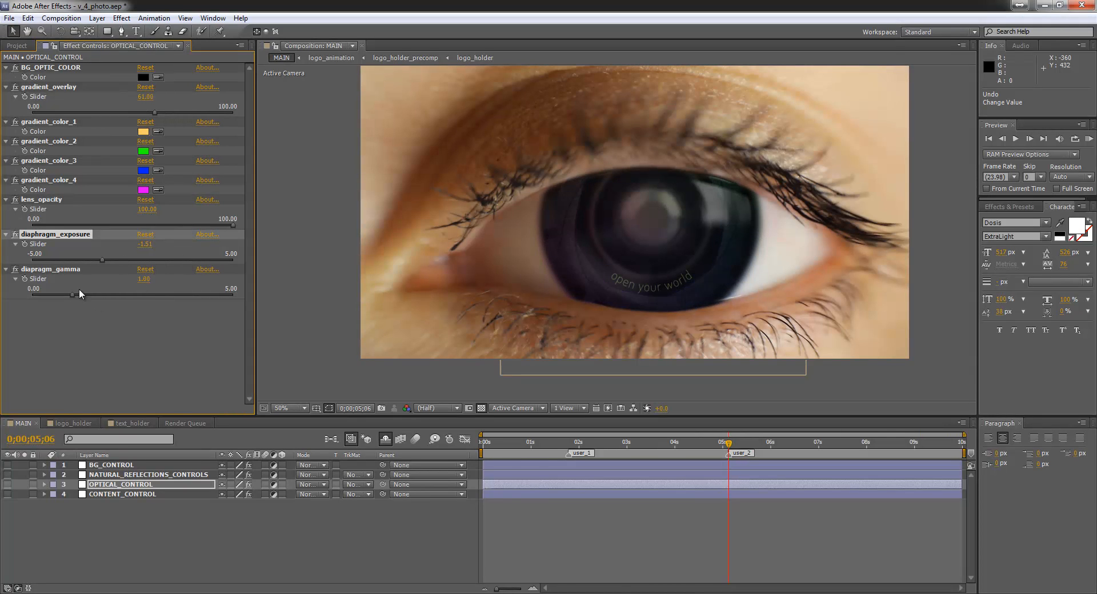
mouse_move(73, 295)
mouse_down()
mouse_move(88, 294)
mouse_move(75, 295)
mouse_up()
key(ctrl+z)
key(ctrl+z)
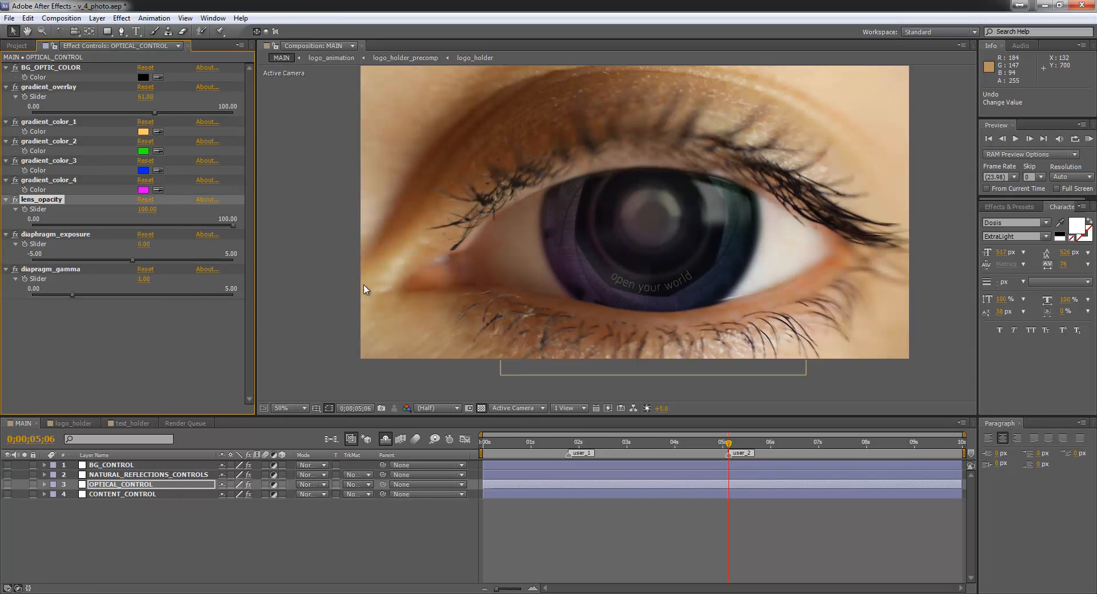
Review the logo, text, content_blur and diaphragm controls of CONTENT_CONTROL
click(130, 496)
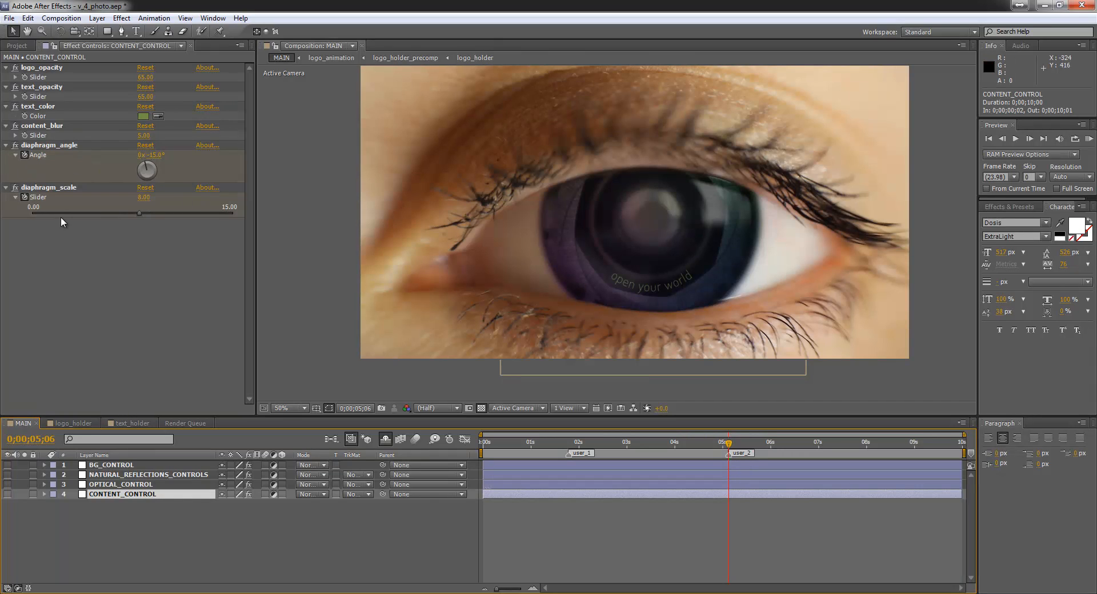
click(41, 127)
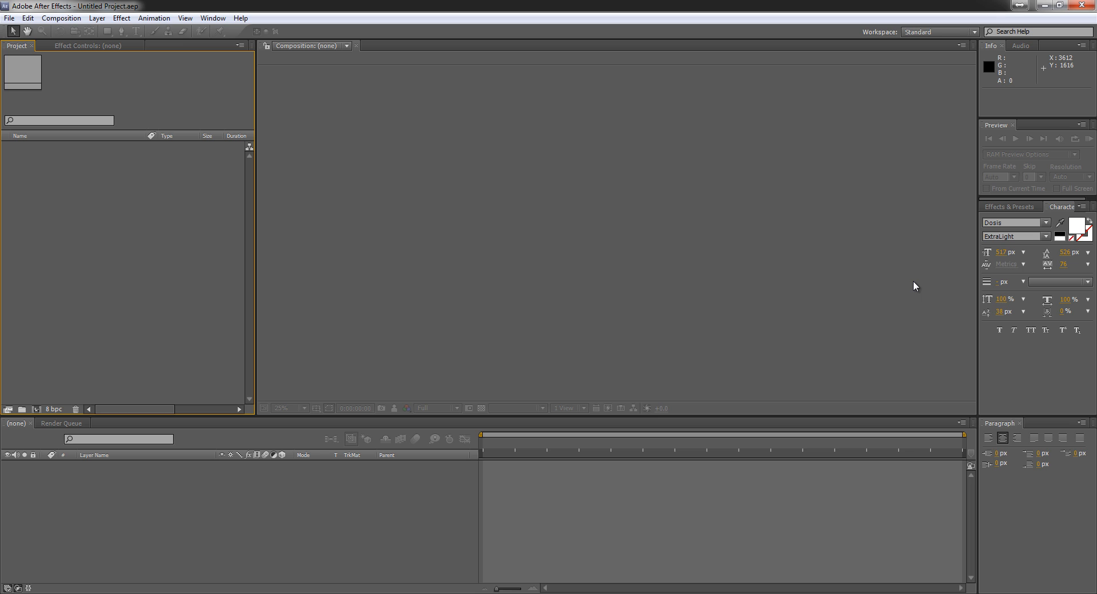
Open v_5_videographers.aep from the deep_eyes folder
key(ctrl+o)
click(746, 235)
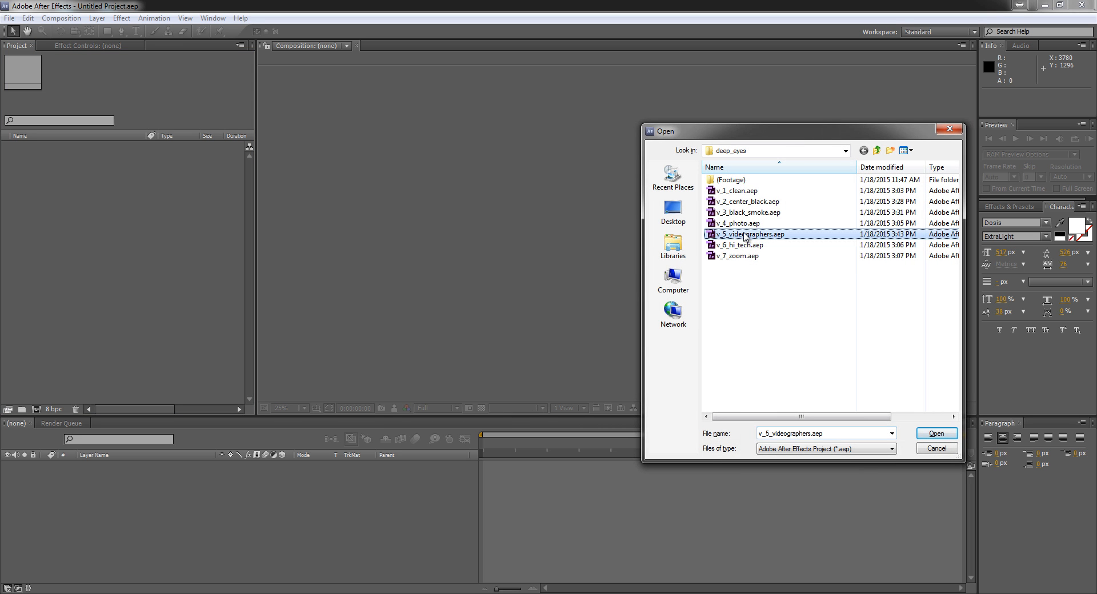
click(936, 435)
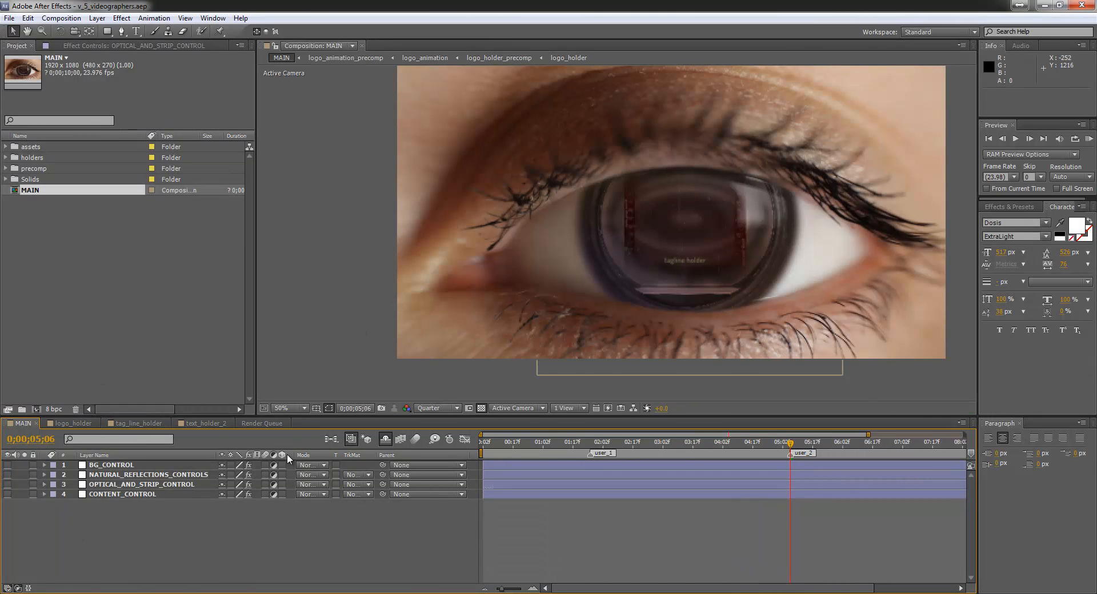
Look through the four control layers and show the effect controls of OPTICAL_AND_STRIP_CONTROL
click(113, 465)
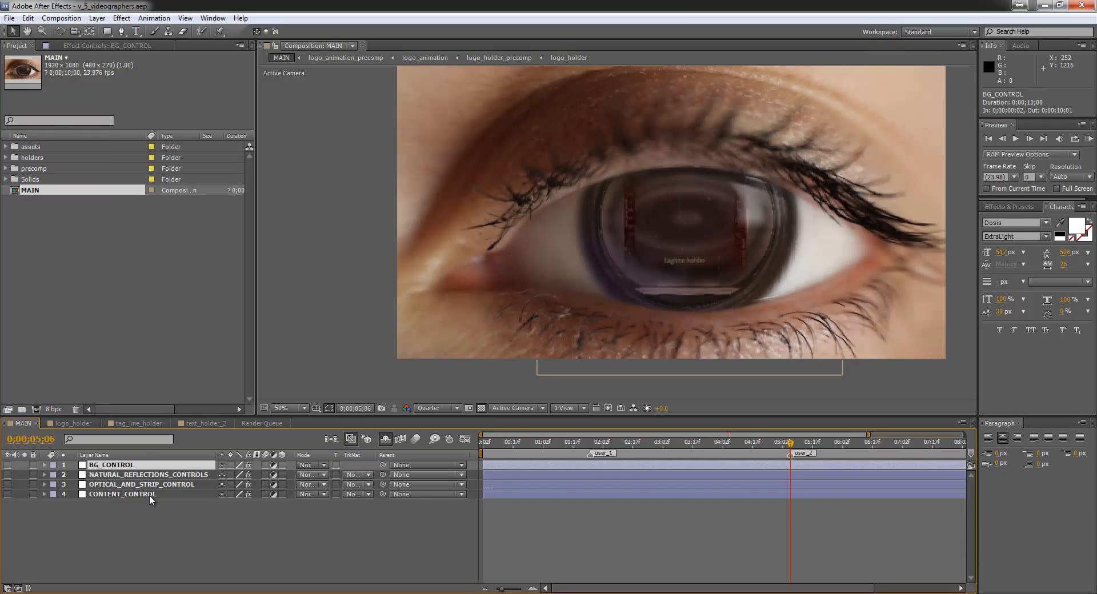
click(129, 475)
click(140, 494)
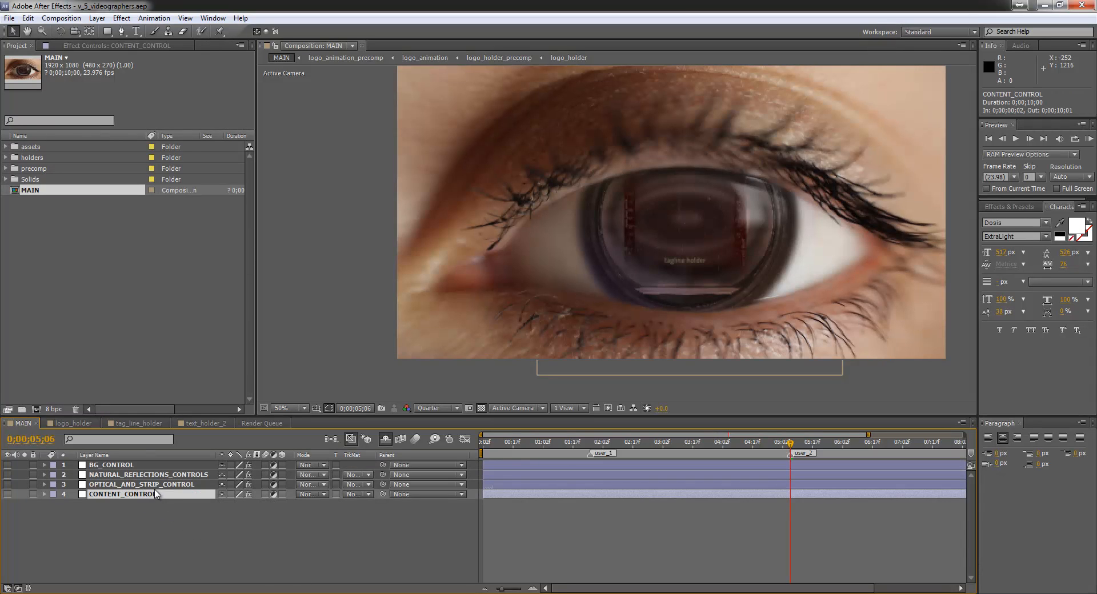
click(126, 485)
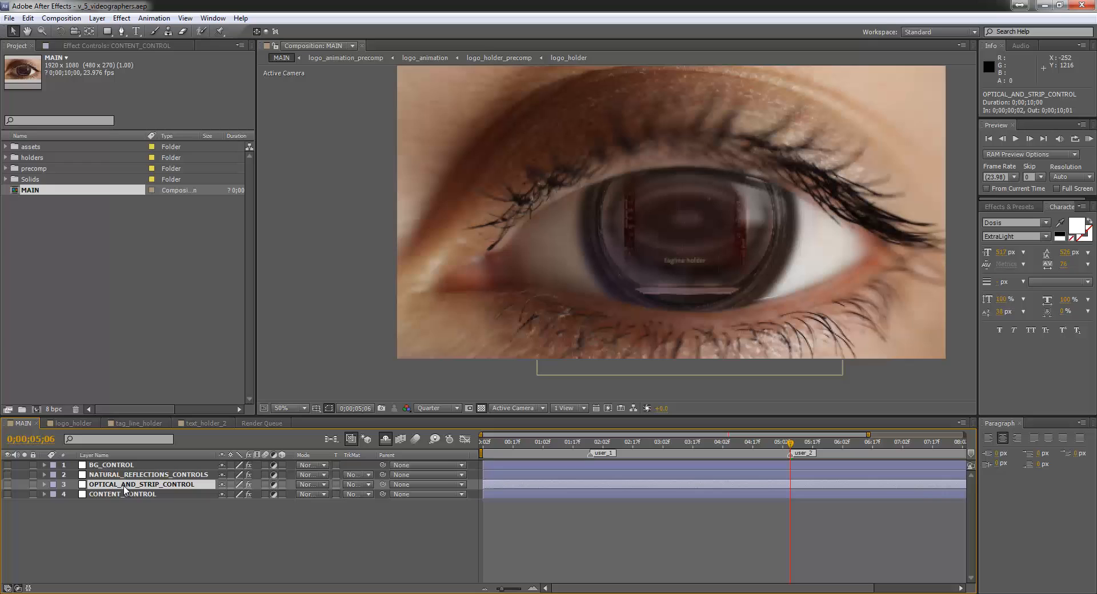
click(81, 45)
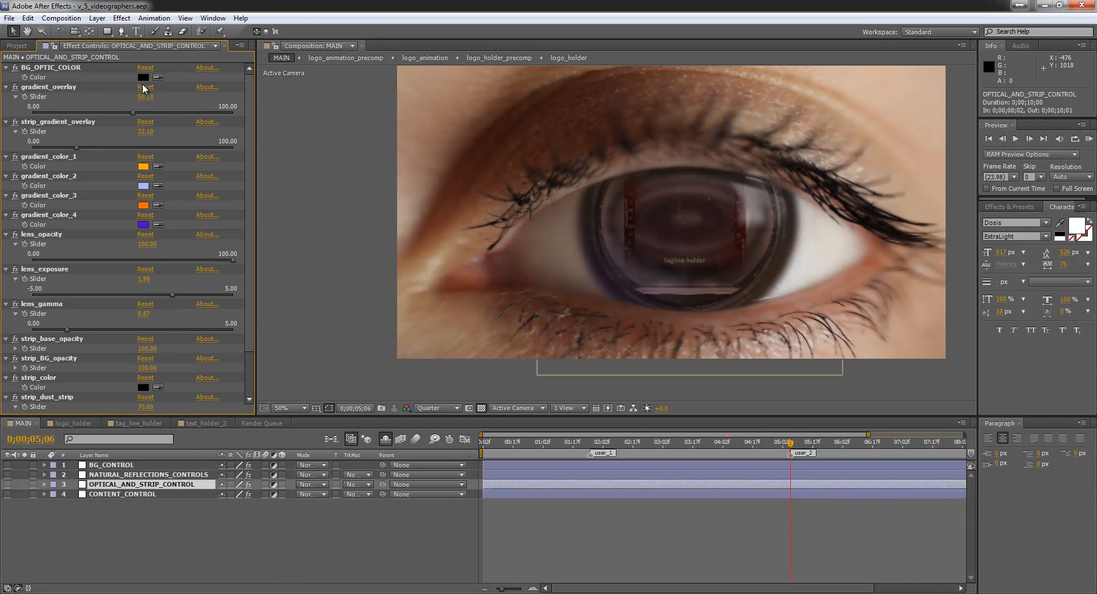
Try other hues for the BG_OPTIC_COLOR of OPTICAL_AND_STRIP_CONTROL, and cancel the color change
click(144, 78)
mouse_move(278, 162)
mouse_down()
mouse_move(374, 172)
mouse_move(425, 213)
mouse_move(430, 198)
mouse_up()
drag(359, 200, 360, 112)
click(451, 84)
Try a lower gradient_overlay and a strip_gradient_overlay of 0, and undo the changes
drag(68, 113, 7, 153)
key(ctrl+z)
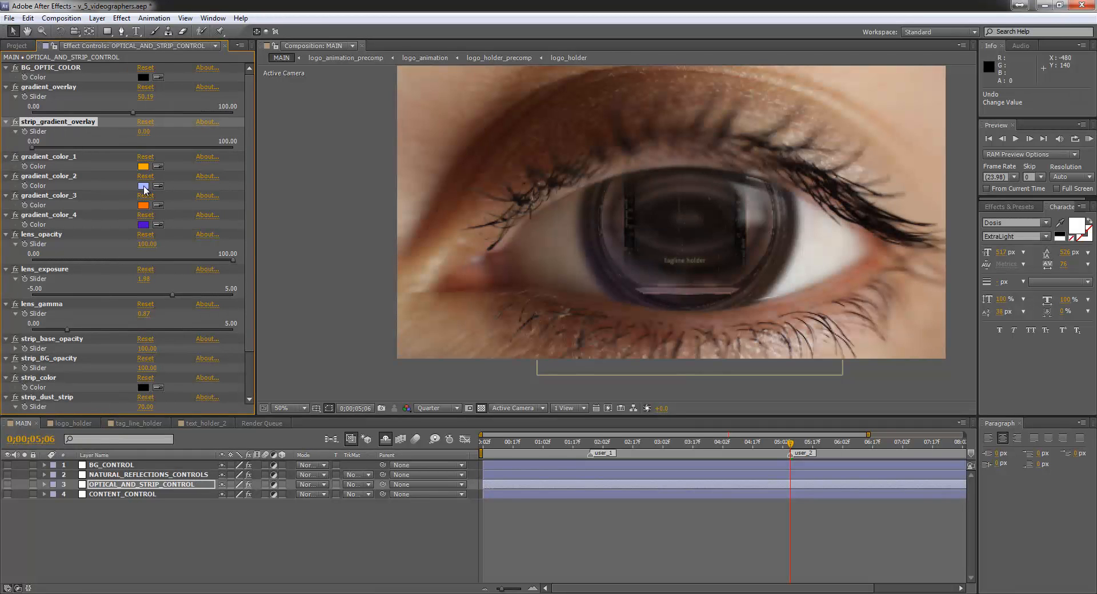
key(ctrl+z)
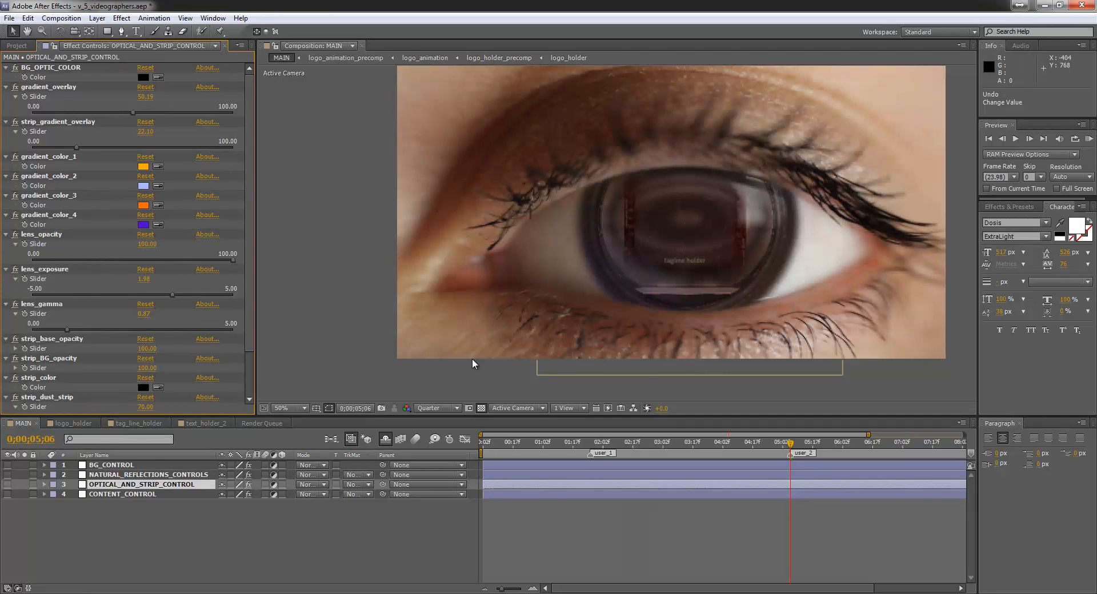
Try a lower lens_opacity for the eye's lens, and undo the change
drag(103, 260, 149, 262)
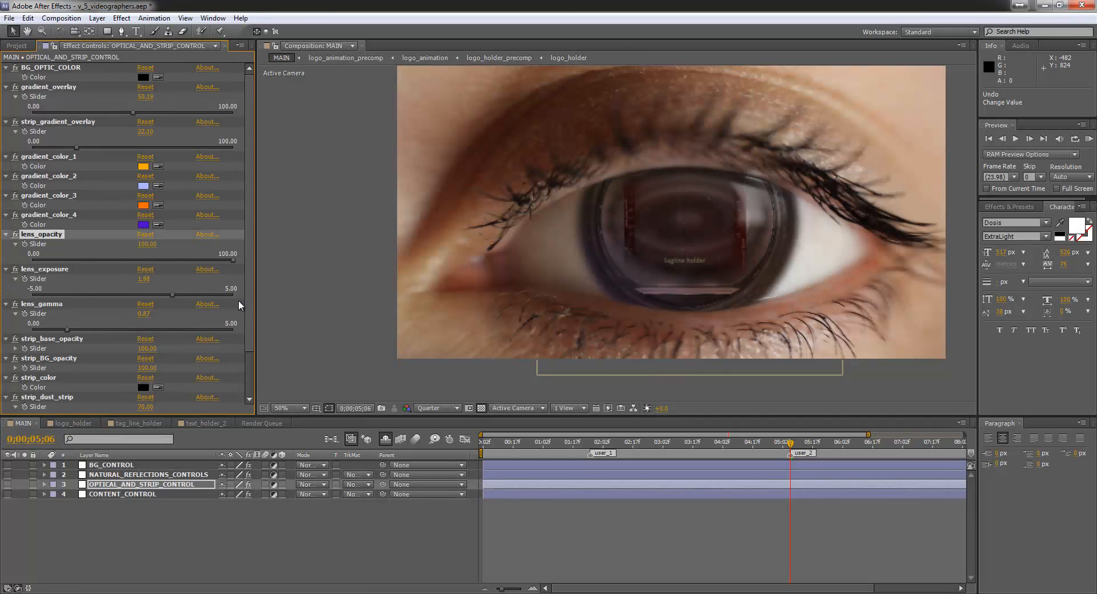
key(ctrl+z)
key(ctrl+z)
Lower lens_exposure to about -0.25, then try a different lens_gamma and undo it
scroll(249, 270, down, 2)
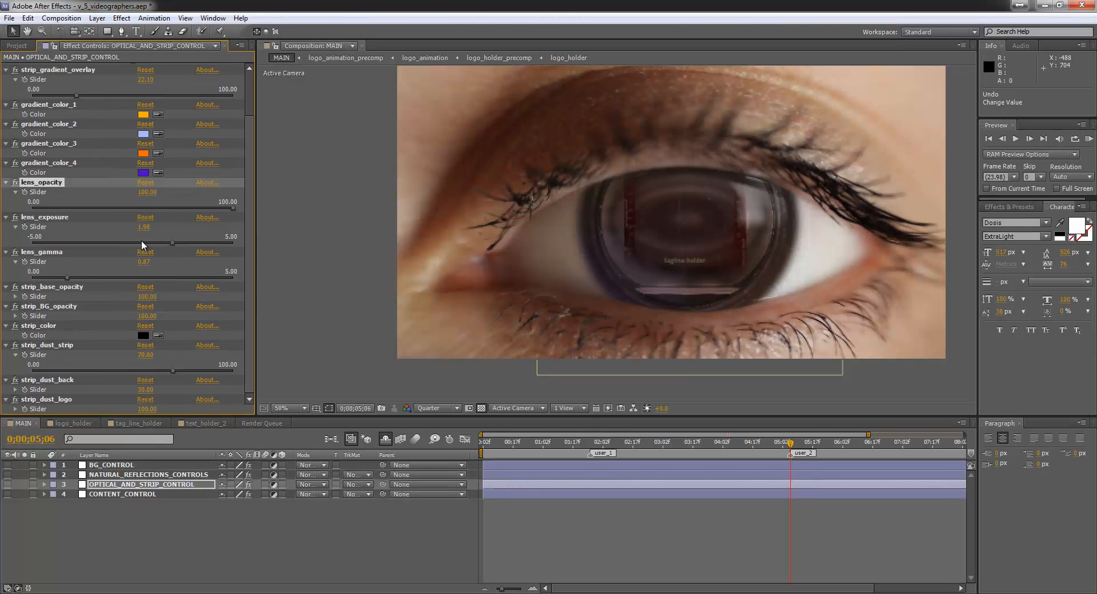
drag(128, 244, 68, 280)
key(ctrl+z)
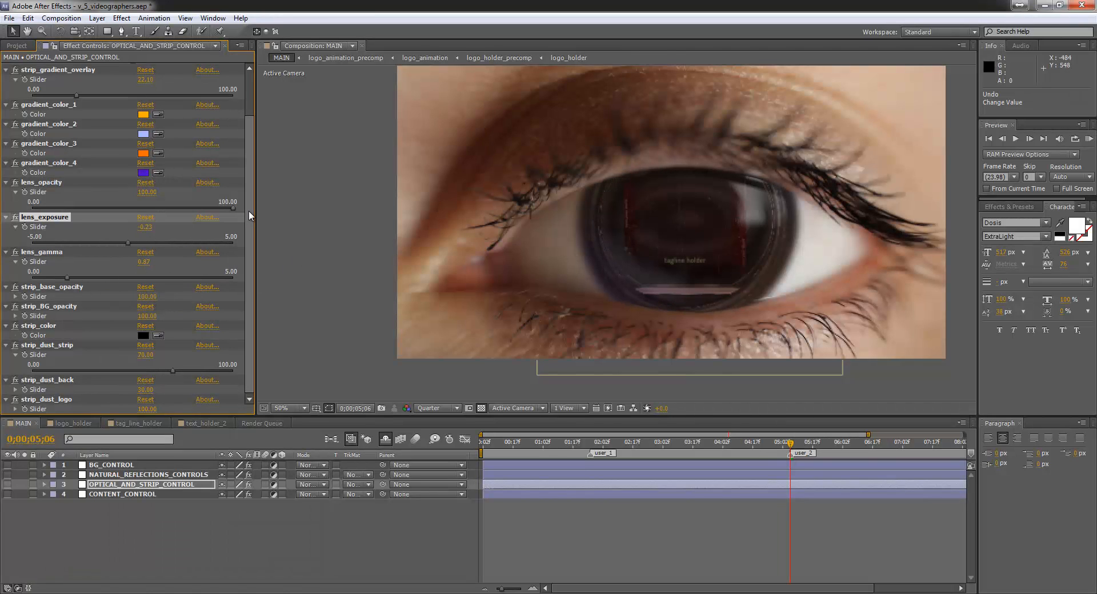
Raise strip_base_opacity to about 320 and test strip_BG_opacity at other values, leaving it at 100
click(71, 288)
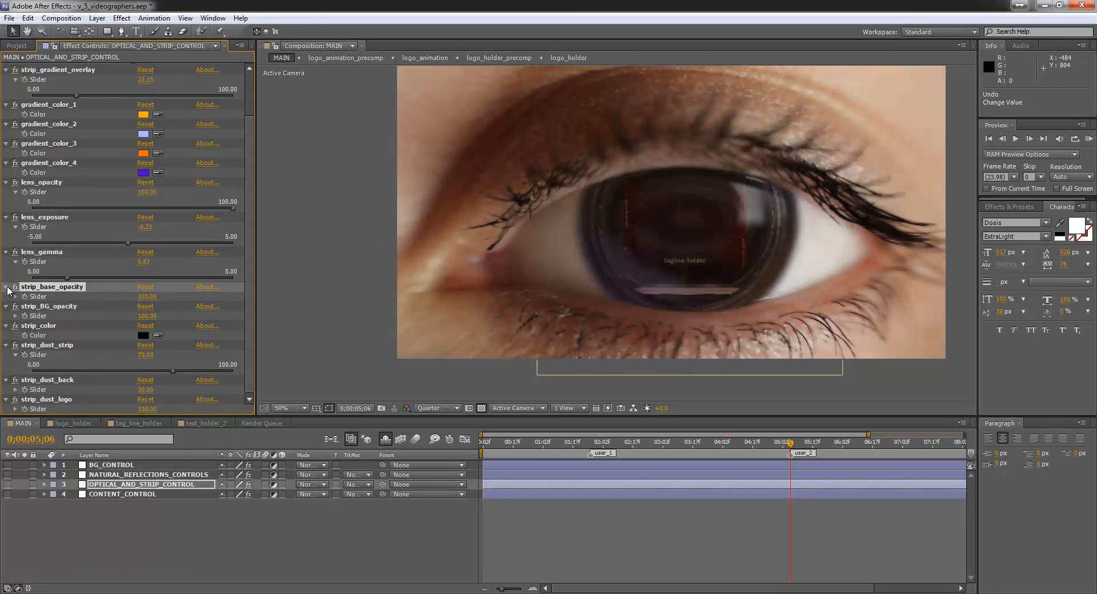
drag(146, 297, 9, 296)
drag(70, 316, 254, 301)
click(45, 307)
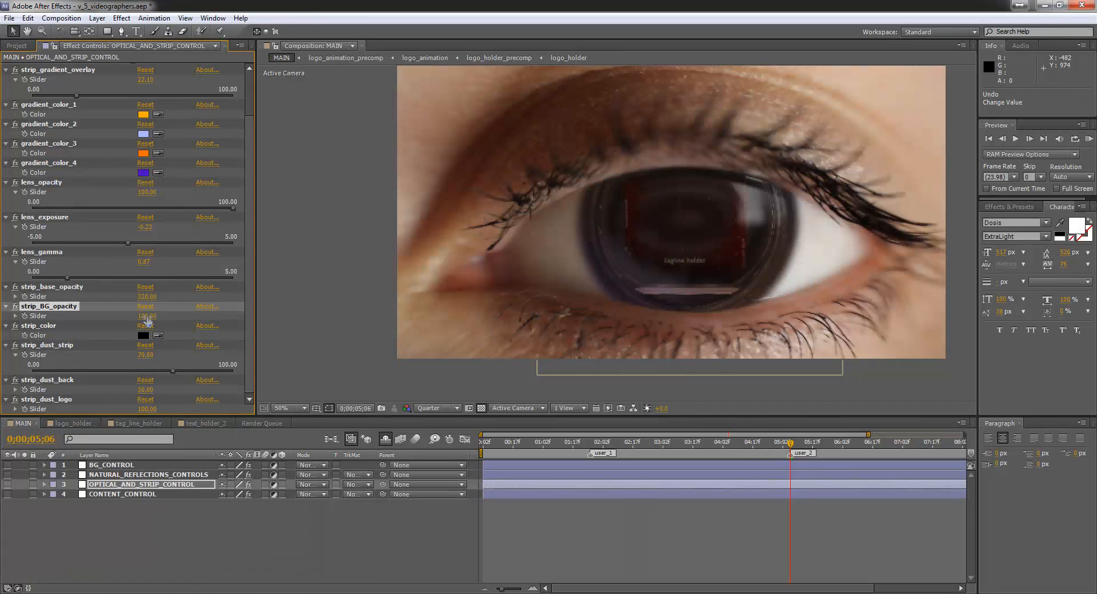
drag(147, 318, 67, 324)
Try dark red and green shades such as 570000, 0E1C00 and 6F0000 for strip_color, and cancel each color change
click(143, 335)
click(345, 158)
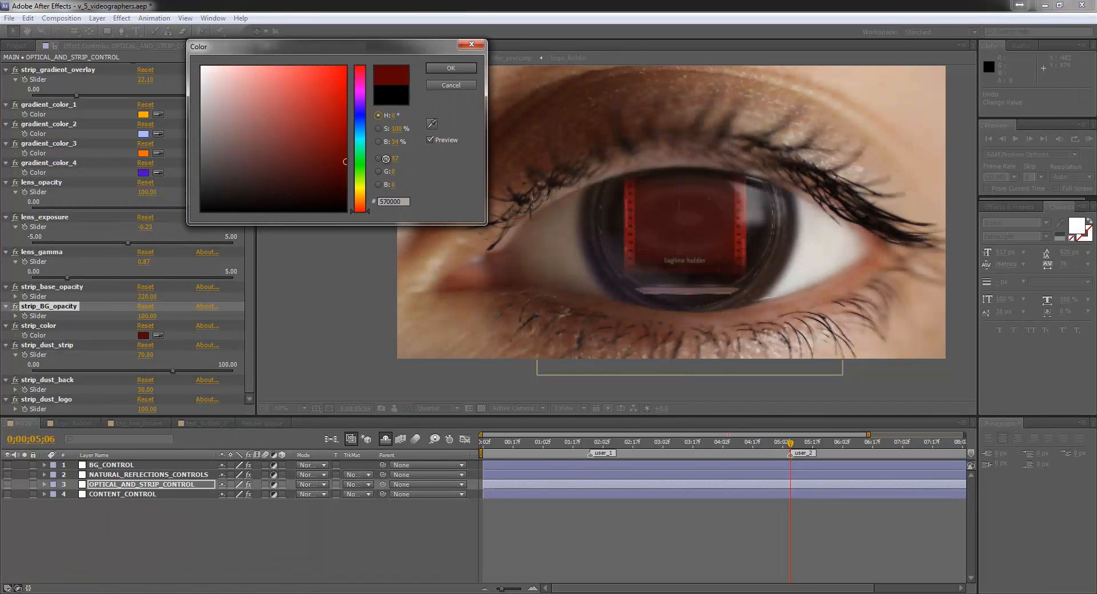
click(360, 175)
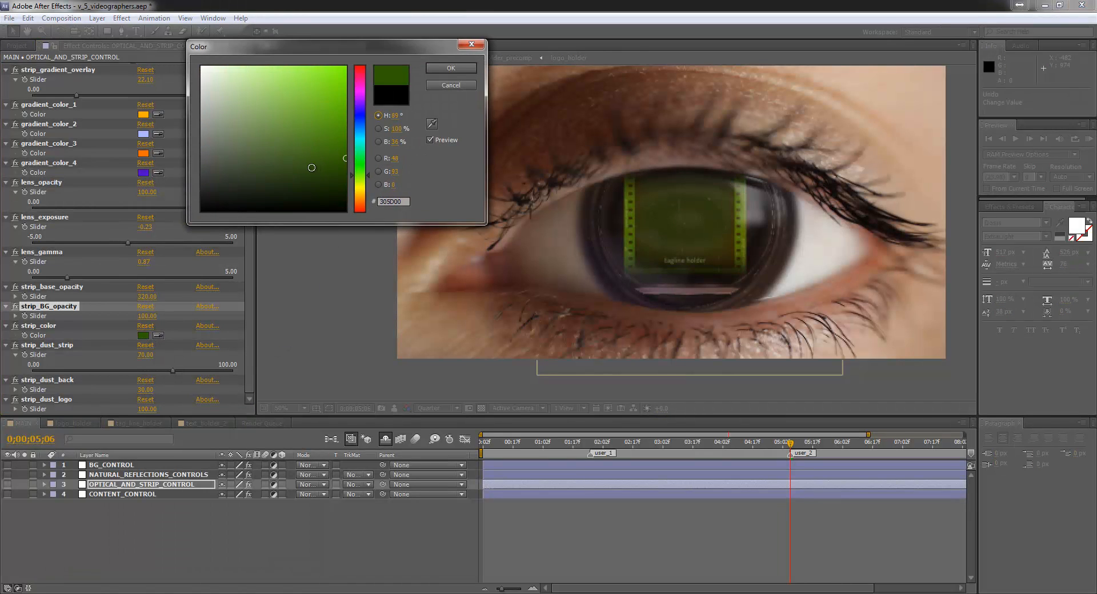
click(345, 192)
drag(361, 210, 368, 199)
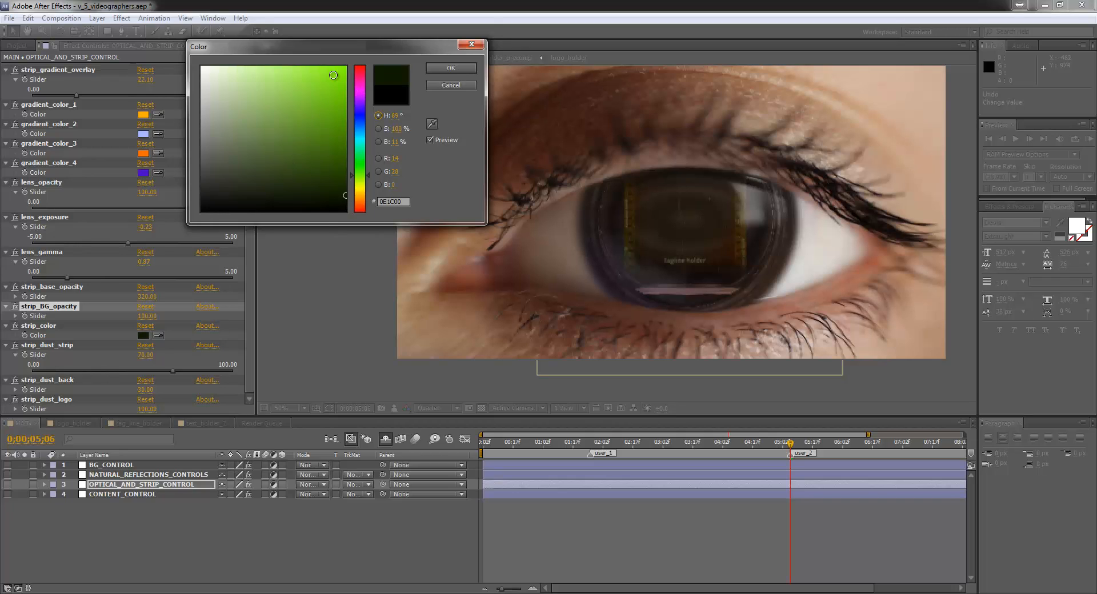
click(460, 85)
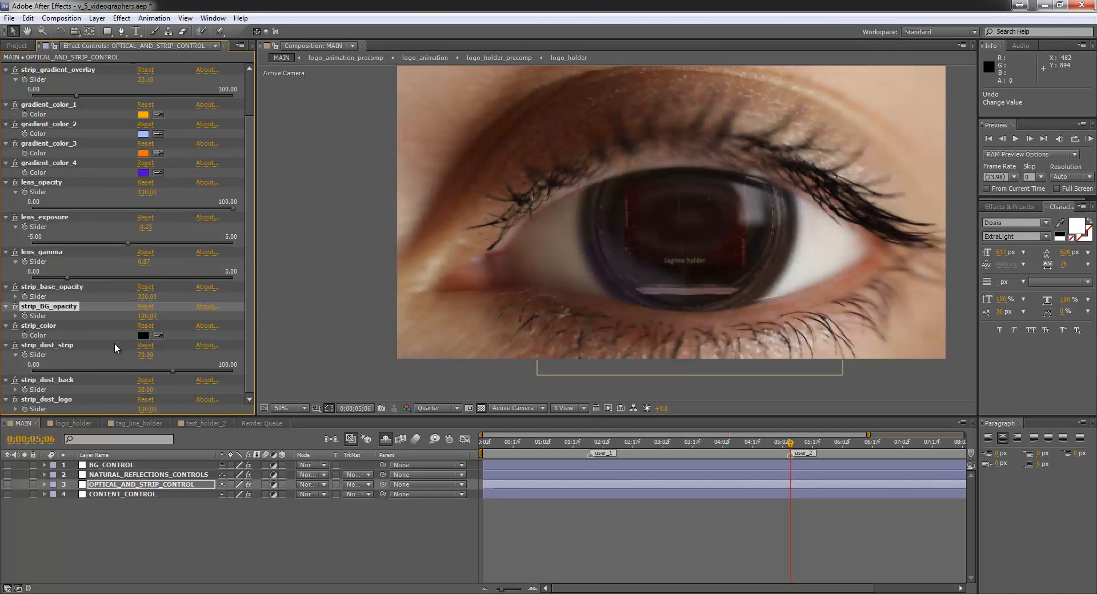
click(147, 335)
click(345, 178)
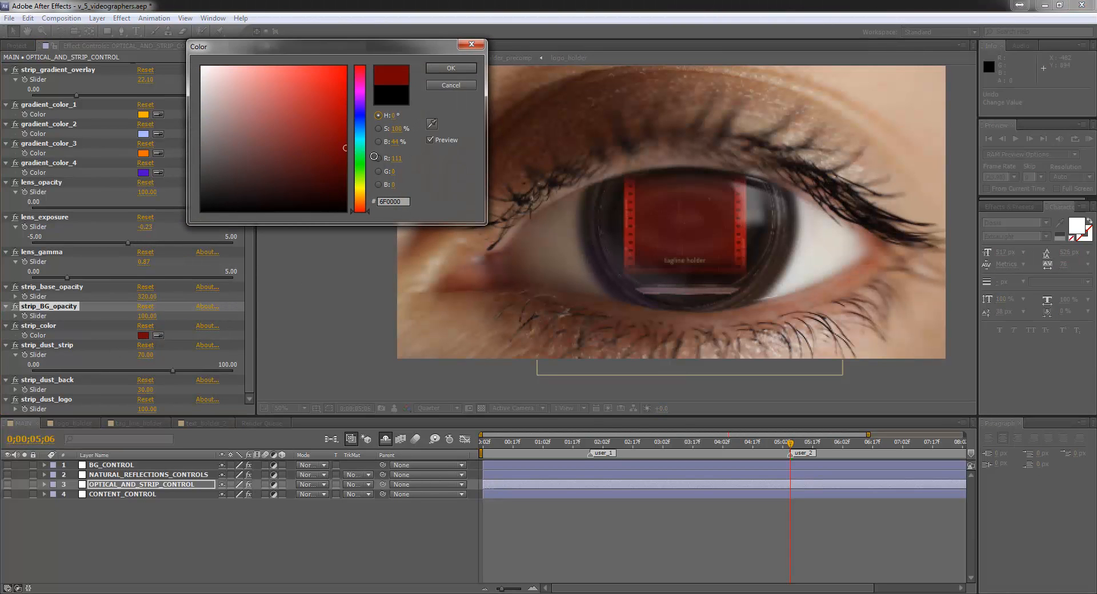
click(463, 85)
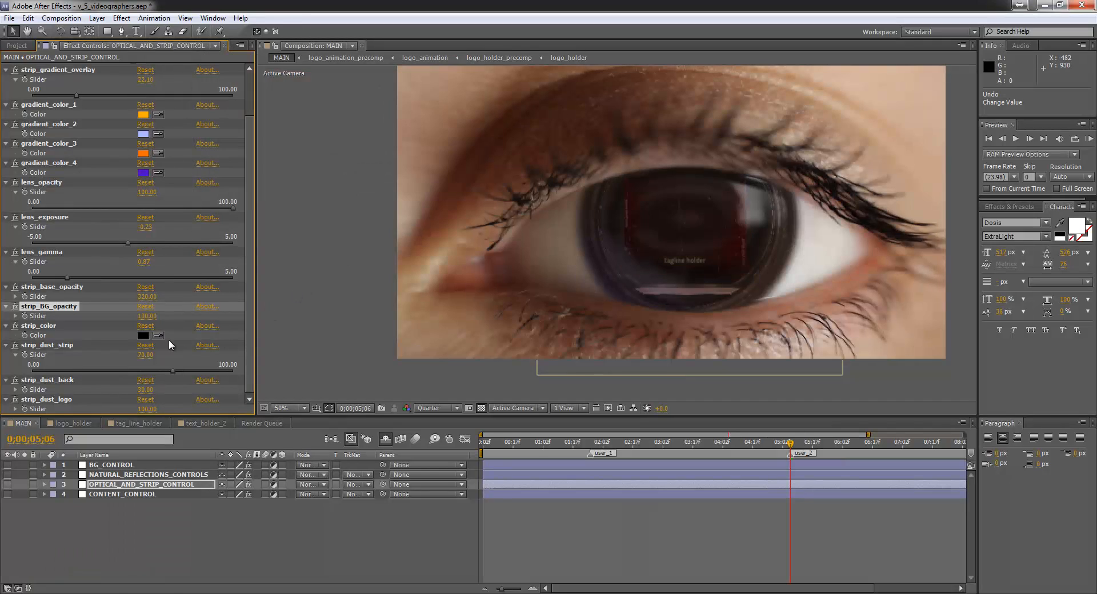
click(41, 330)
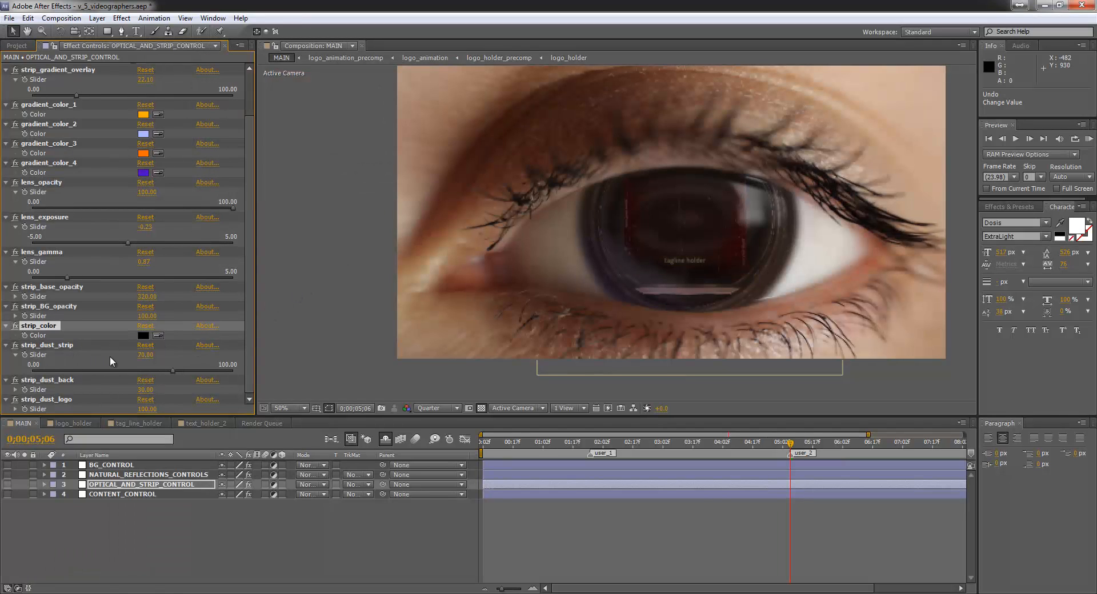
Try dark red 350000 for strip_color and undo the color change
click(144, 335)
click(306, 173)
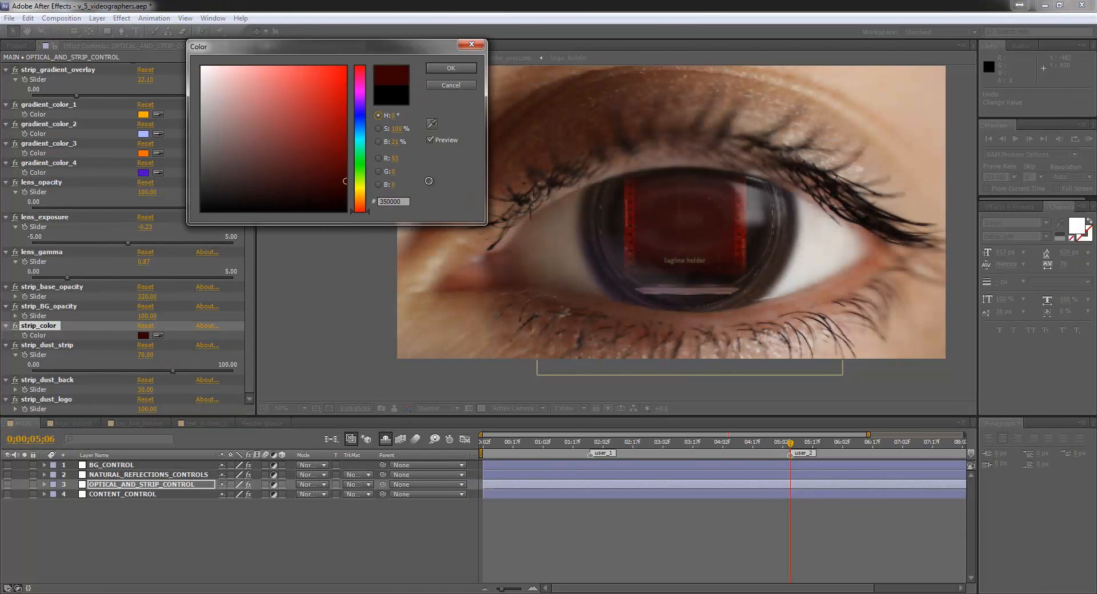
click(450, 68)
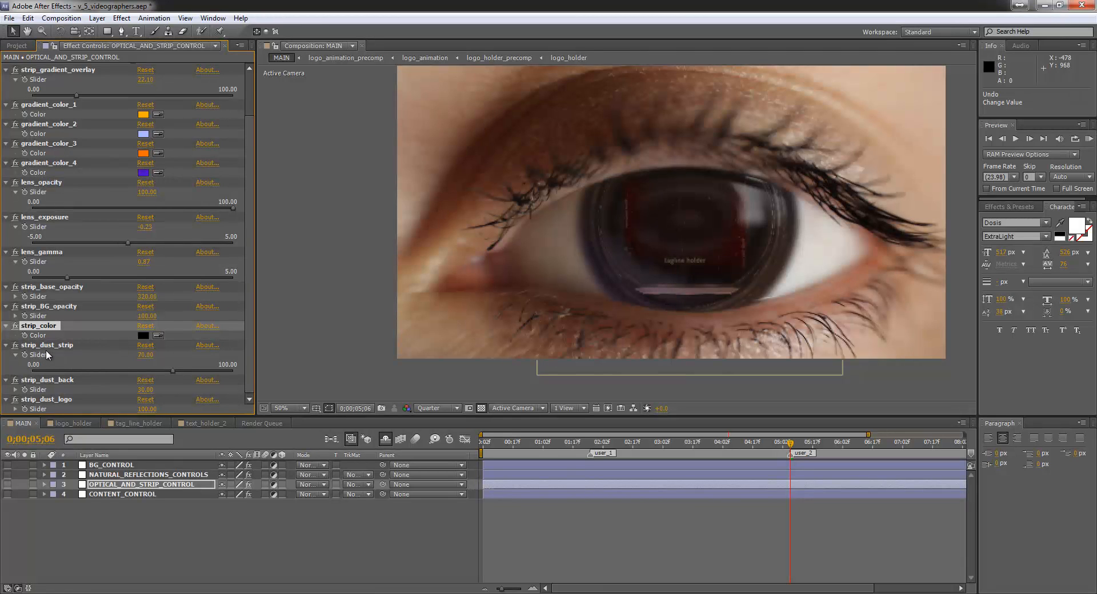
Raise strip_dust_strip to about 85, and try other strip_dust_back and strip_dust_logo values, undoing both
drag(161, 371, 210, 369)
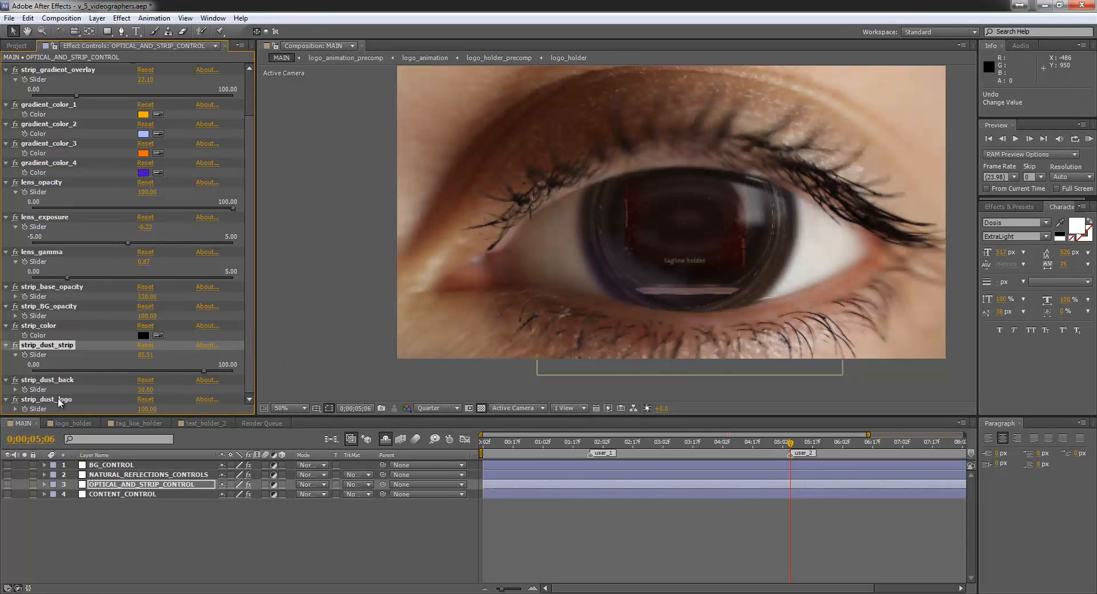
drag(143, 394, 59, 389)
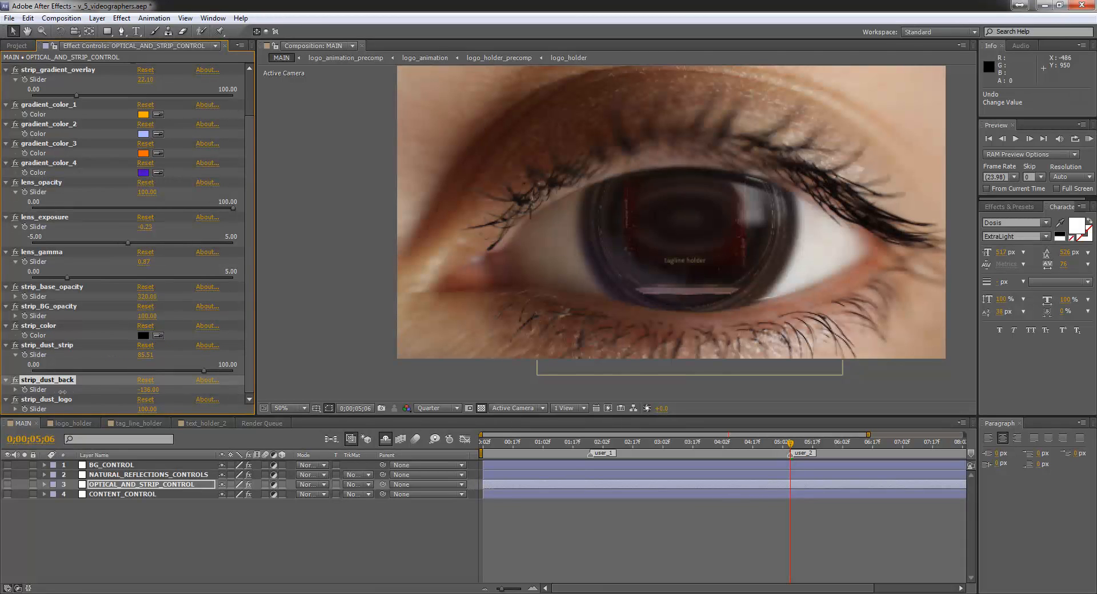
drag(135, 380, 166, 368)
key(ctrl+z)
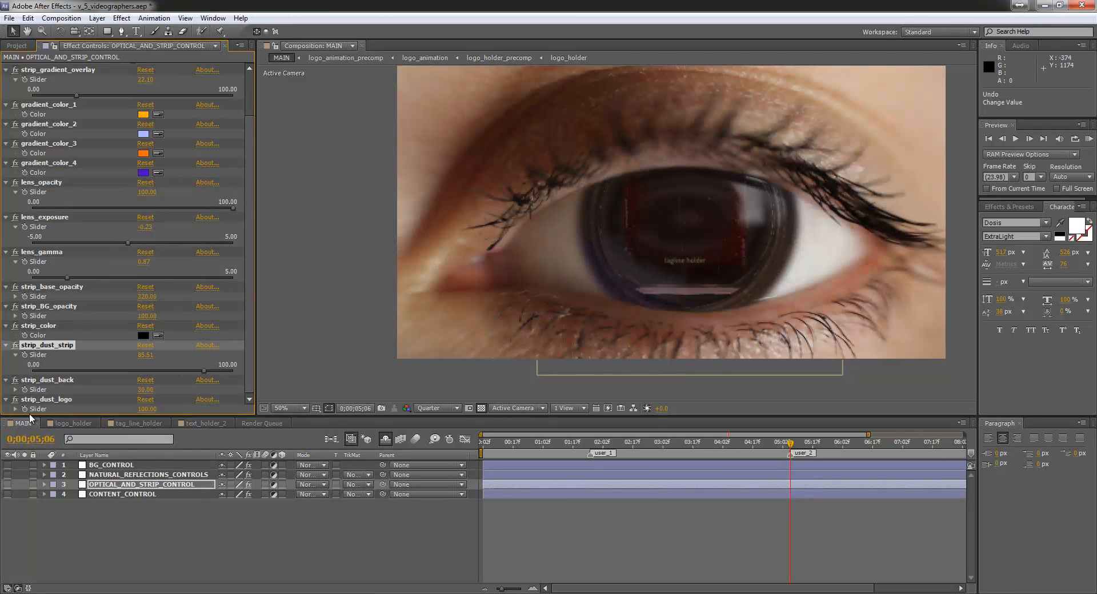
drag(147, 412, 200, 421)
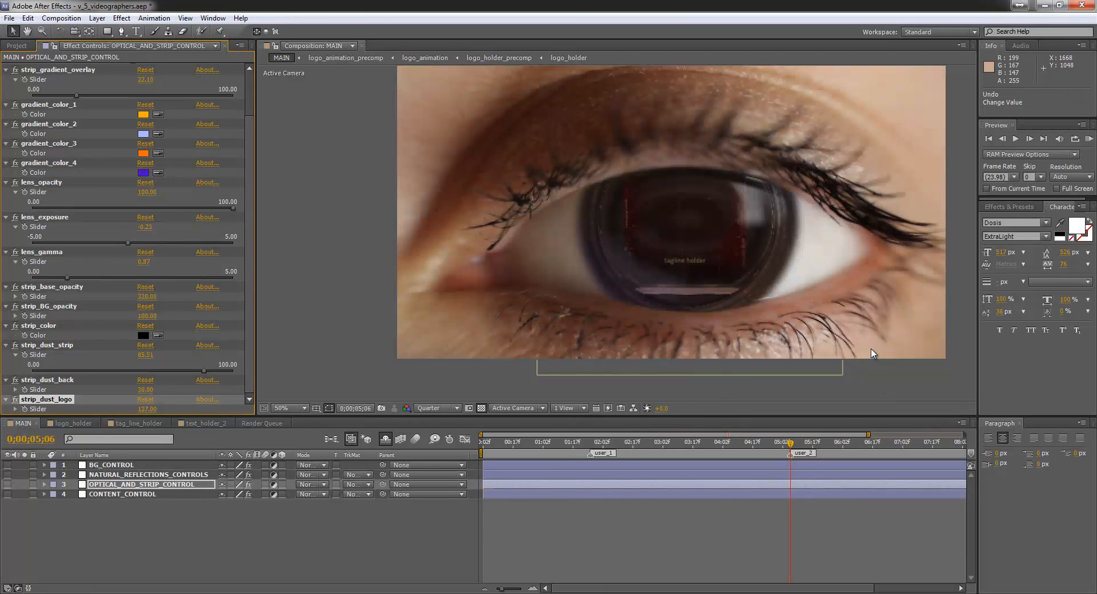
key(ctrl+z)
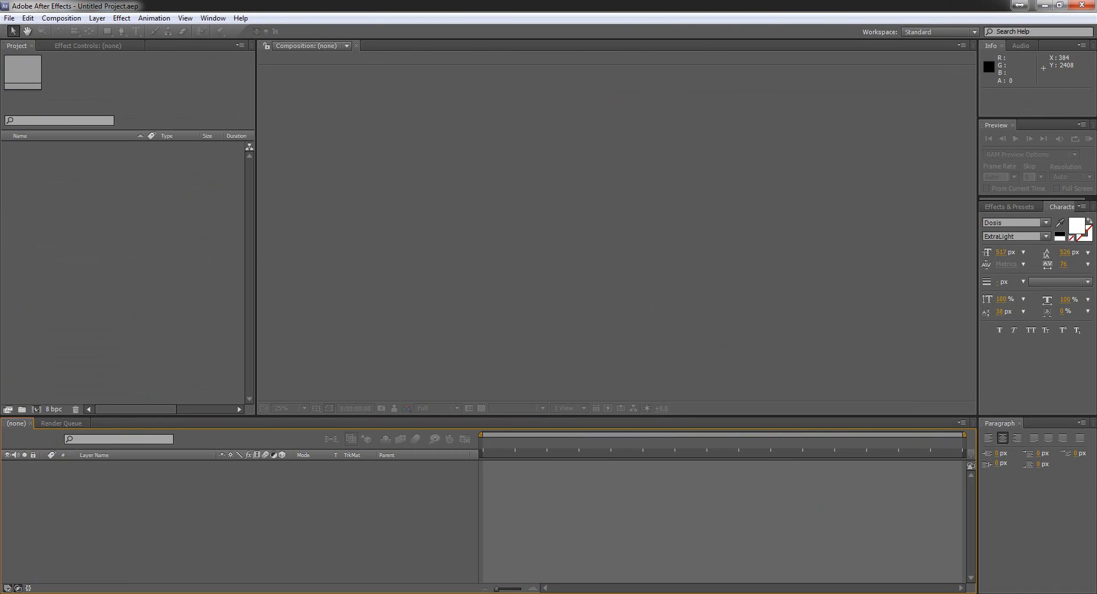
Open the v_6_hi_tech.aep project from the deep_eyes folder
key(ctrl+o)
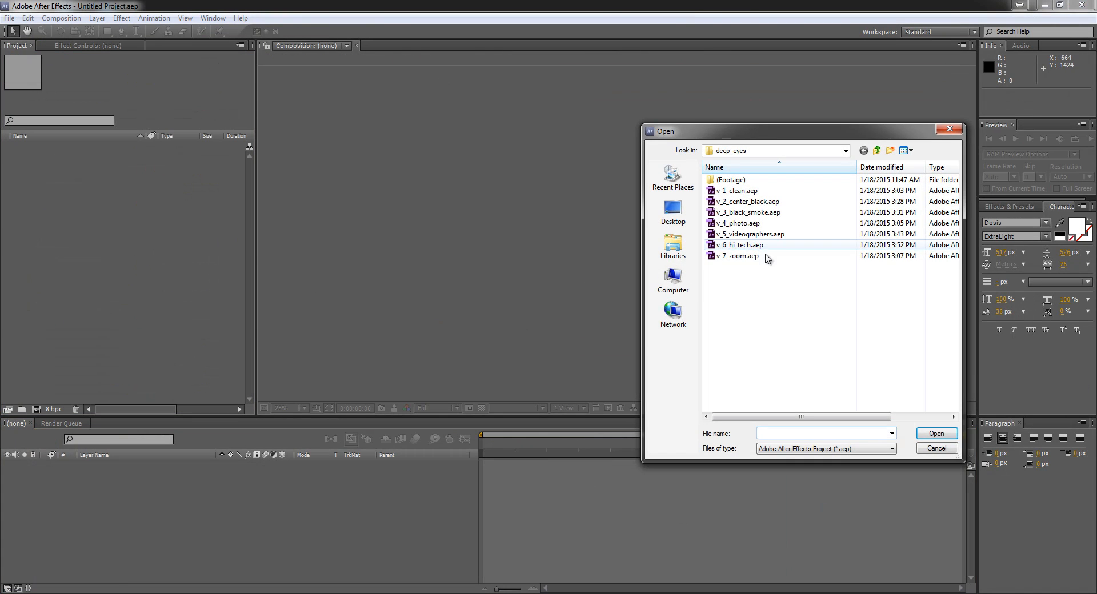
click(741, 246)
double_click(741, 246)
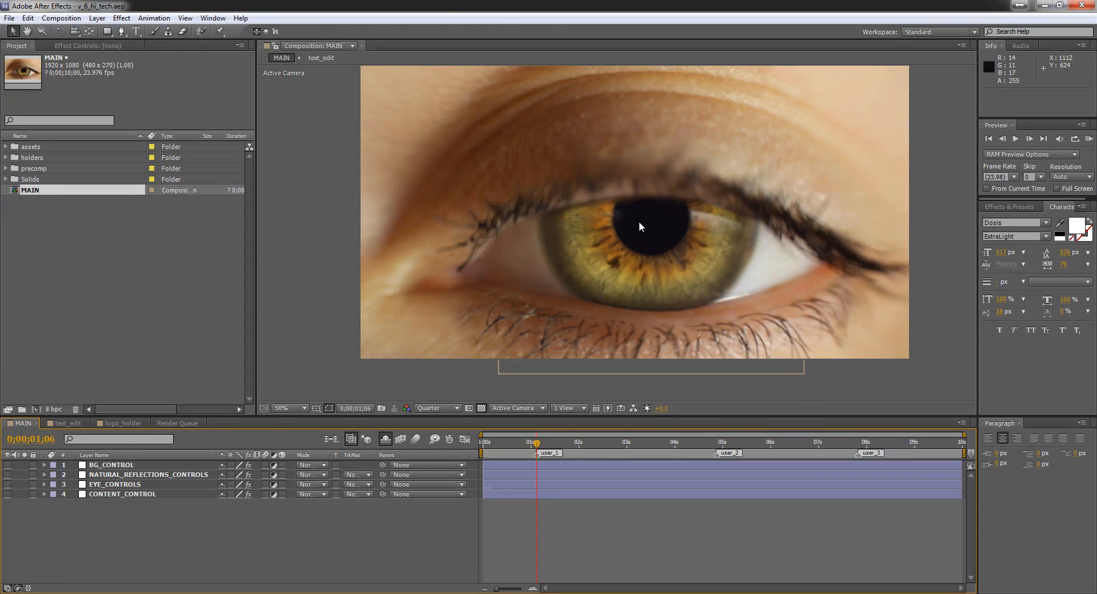
Look over the BG, natural reflections and eye control layers, and preview MAIN at the user_2 and user_3 markers
click(117, 469)
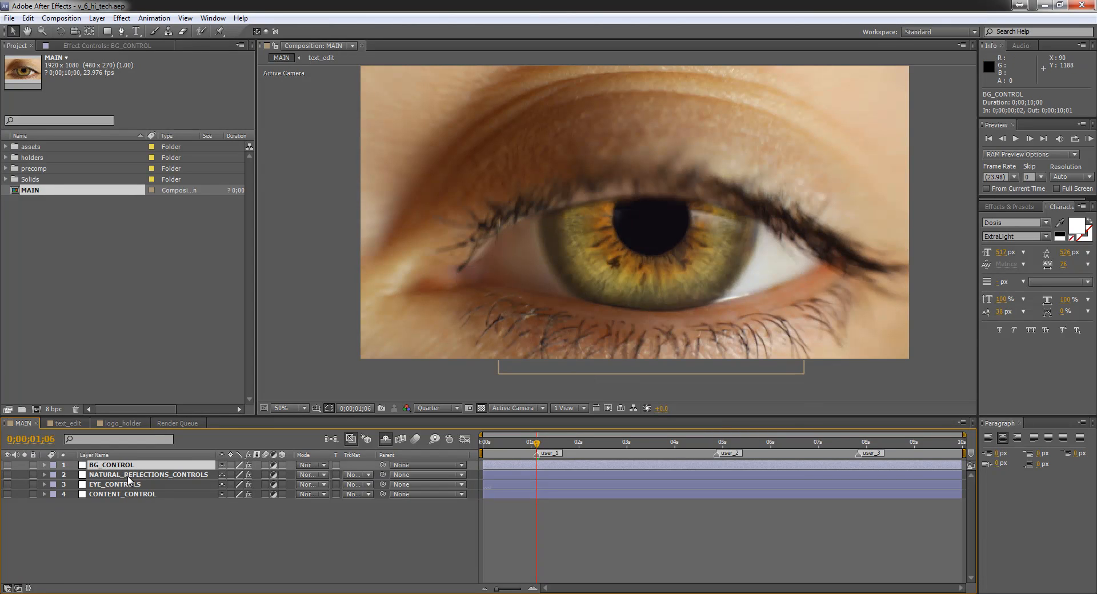
click(128, 478)
click(123, 487)
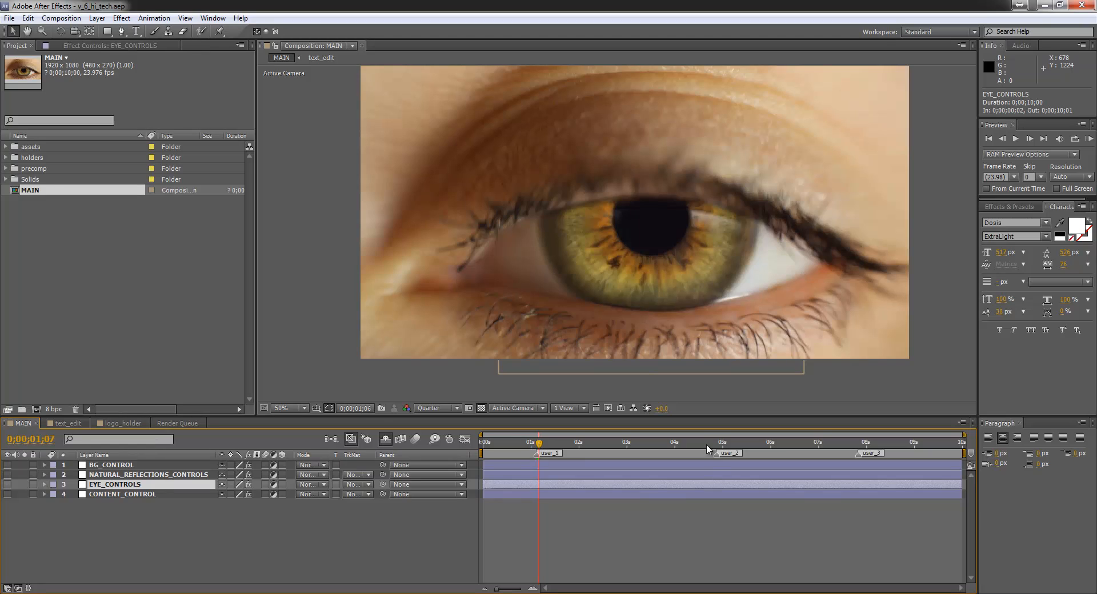
drag(537, 443, 717, 443)
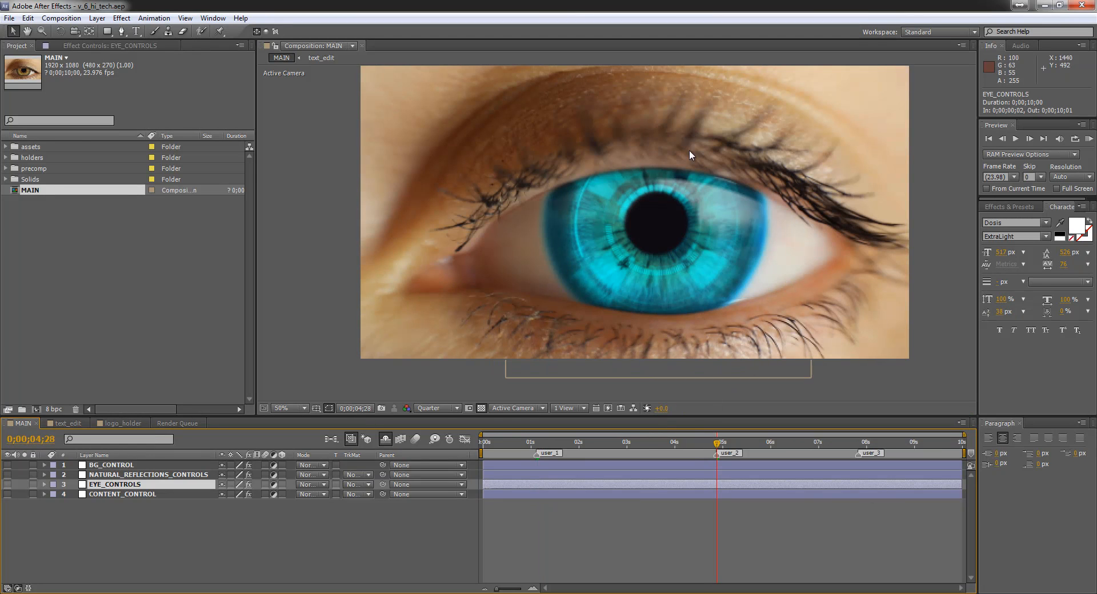
drag(841, 443, 858, 452)
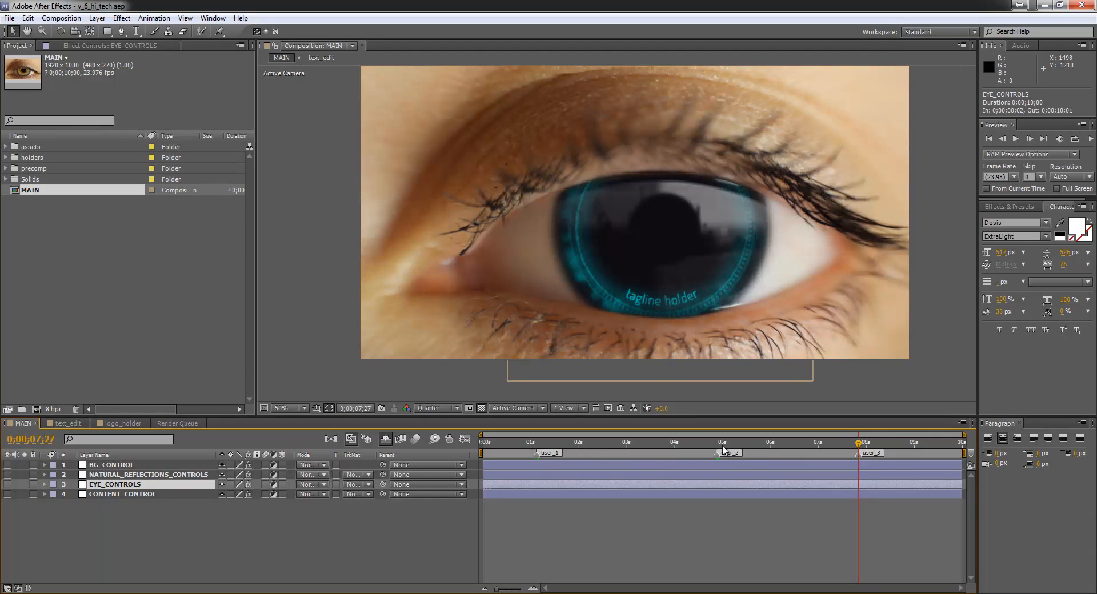
Return the current time to the user_2 marker and show the effect controls of the CONTENT_CONTROL layer
drag(763, 442, 720, 453)
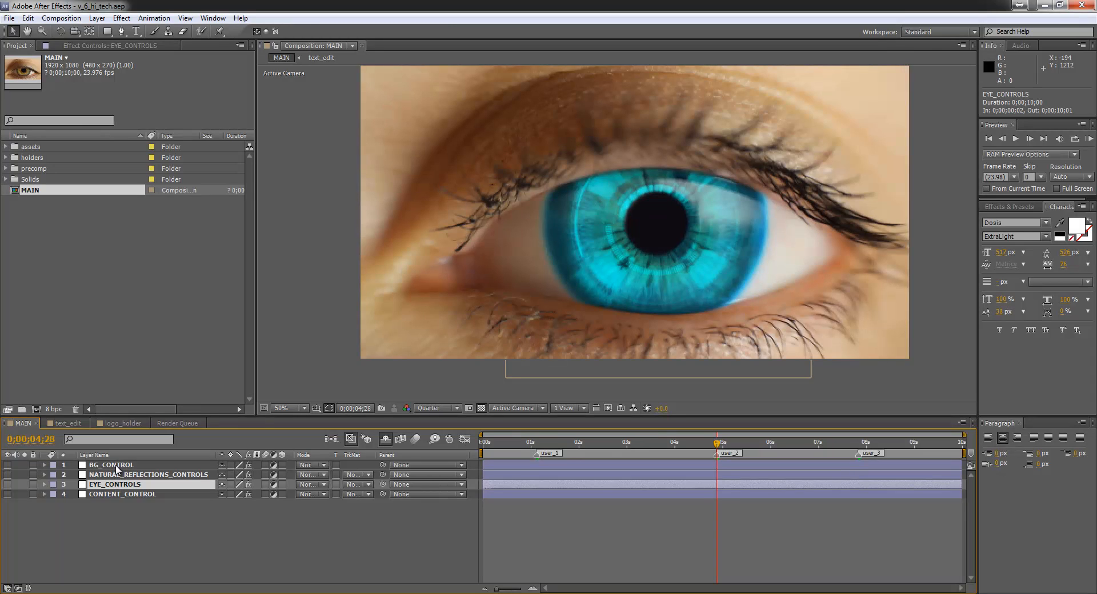
click(144, 495)
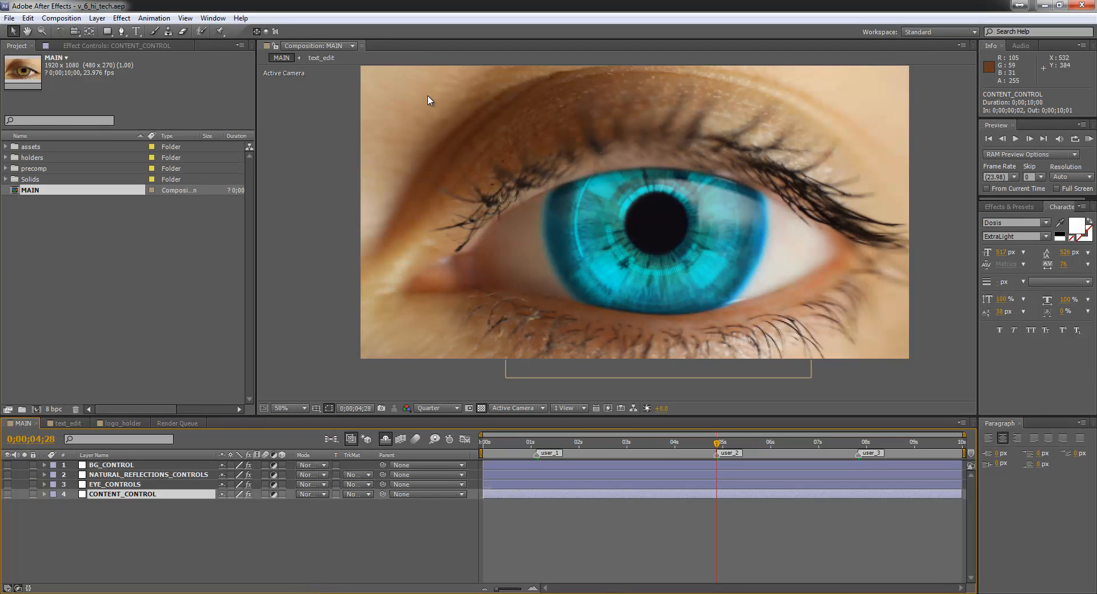
click(142, 45)
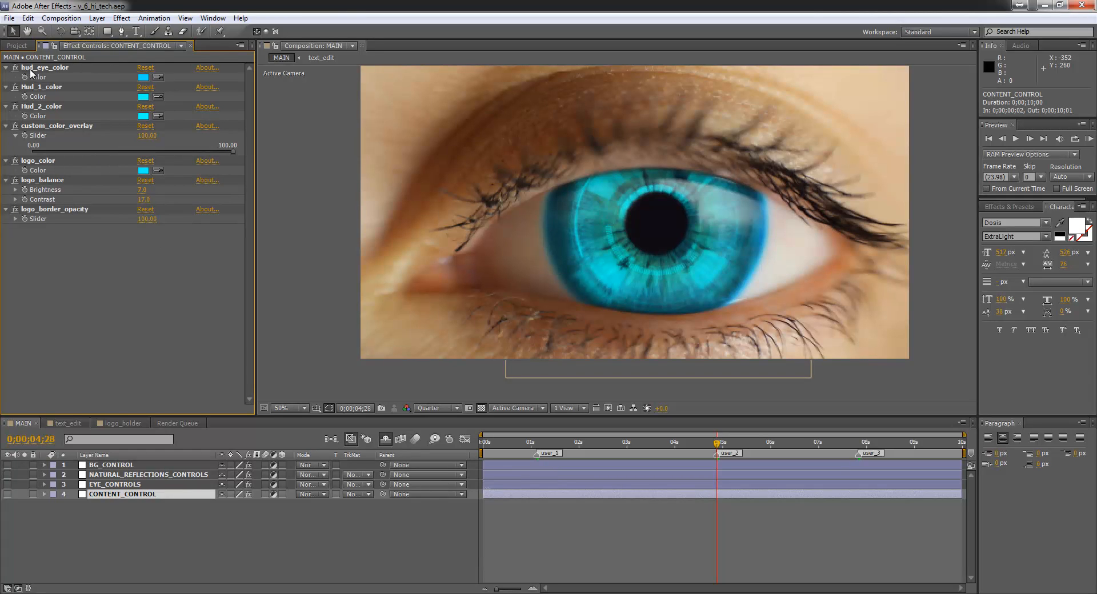
Try green 12FF00 for hud_eye_color
click(143, 78)
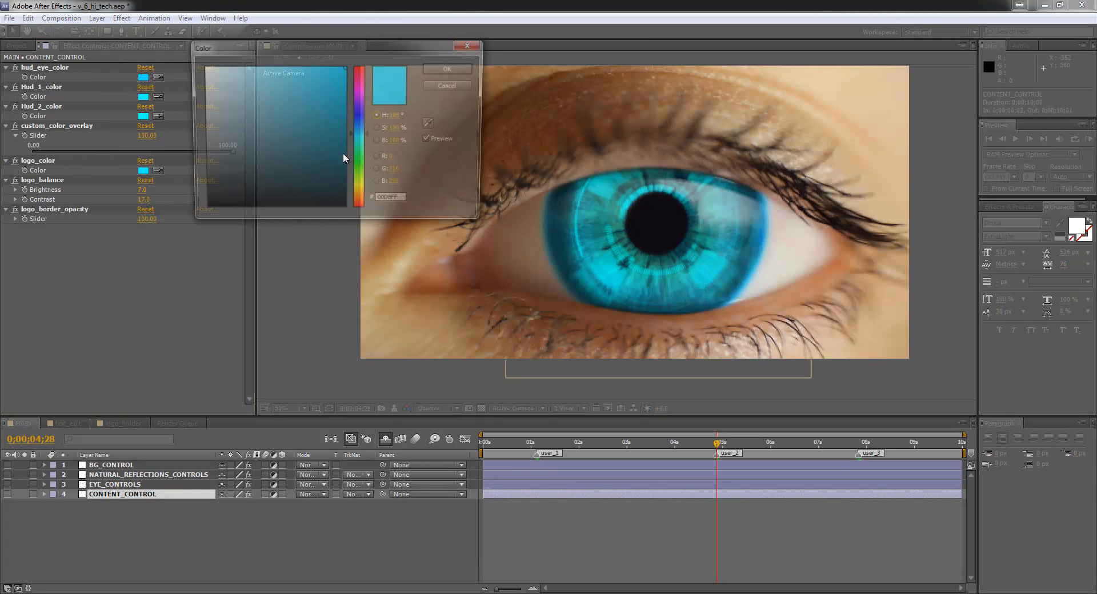
drag(365, 156, 360, 171)
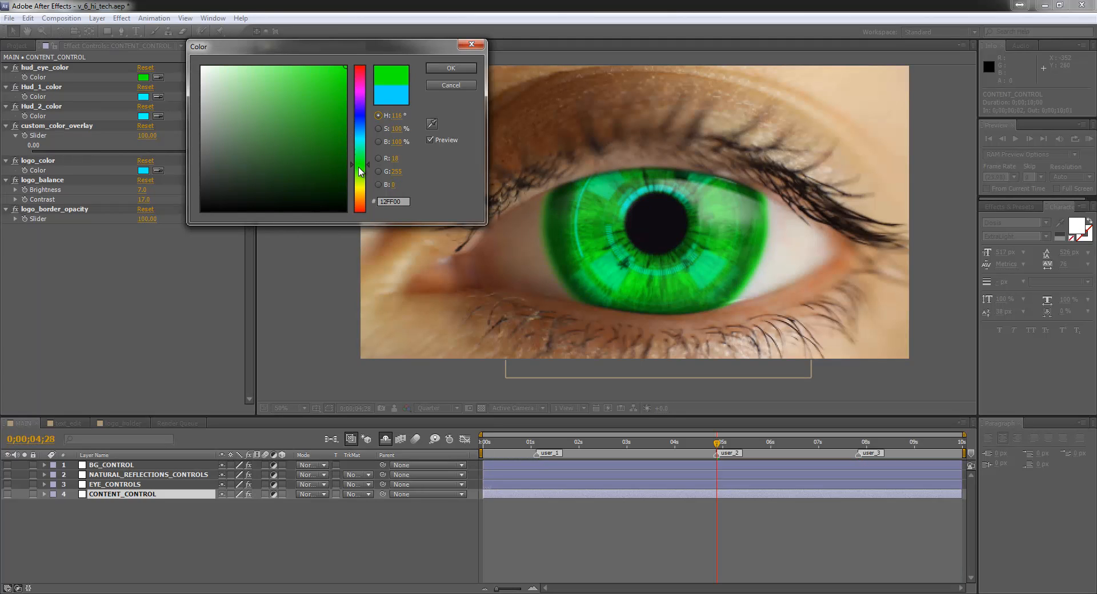
click(447, 66)
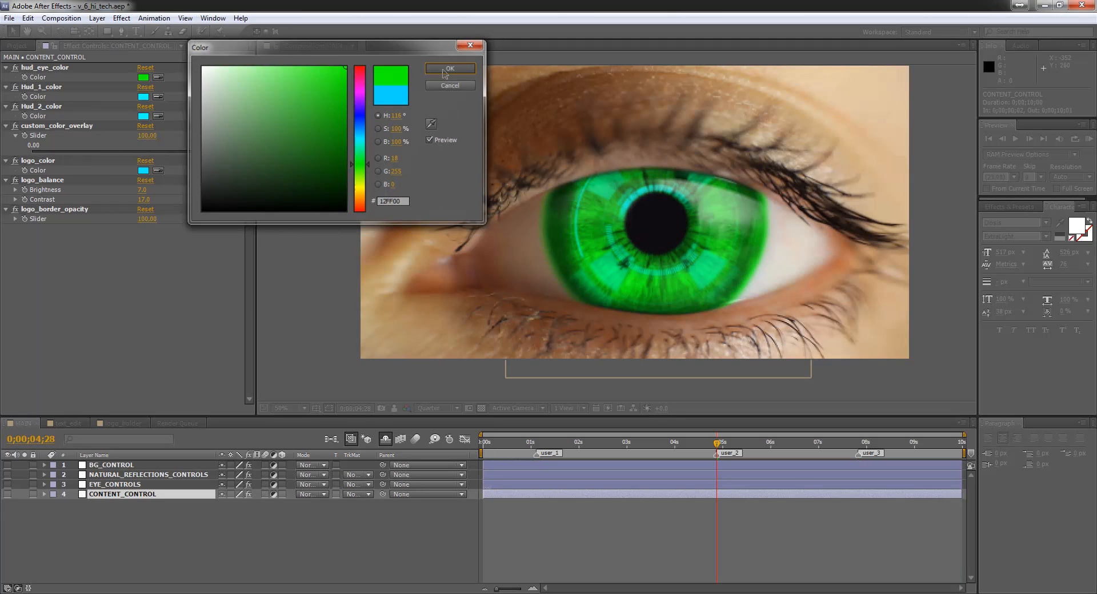
Try red and blue shades for Hud_1_color and cancel them, then undo the green hud_eye_color
click(38, 88)
click(143, 97)
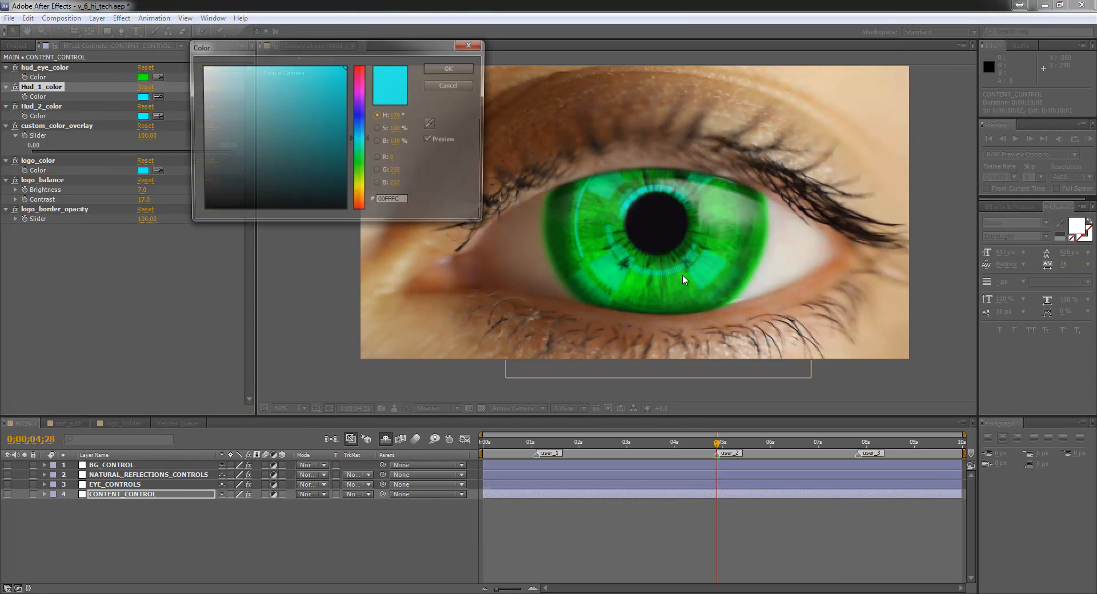
drag(359, 140, 360, 219)
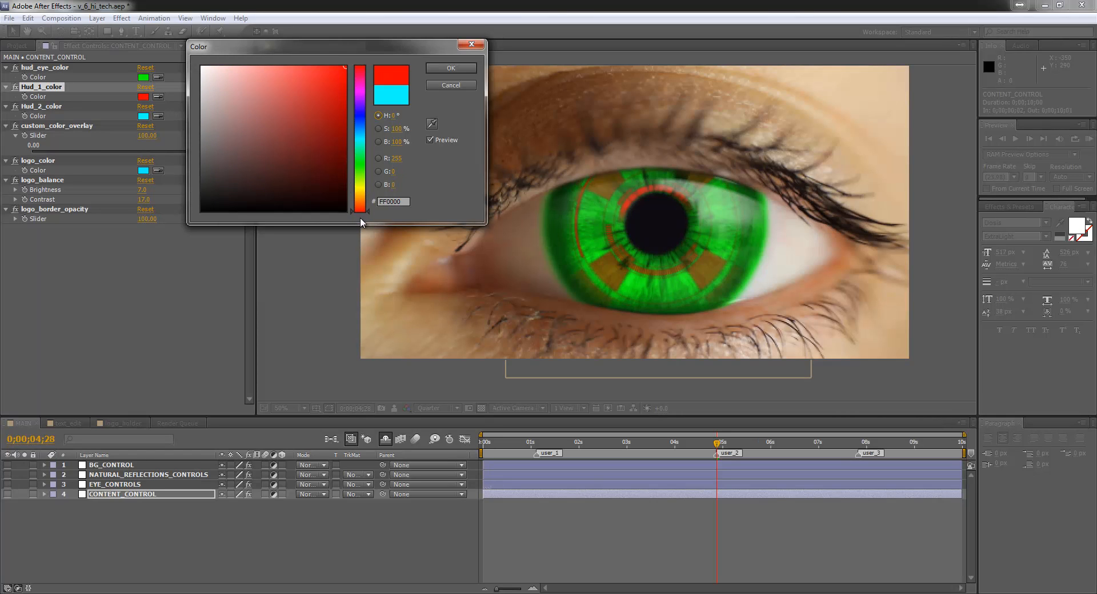
mouse_move(358, 134)
mouse_down()
mouse_move(361, 109)
mouse_move(360, 141)
mouse_up()
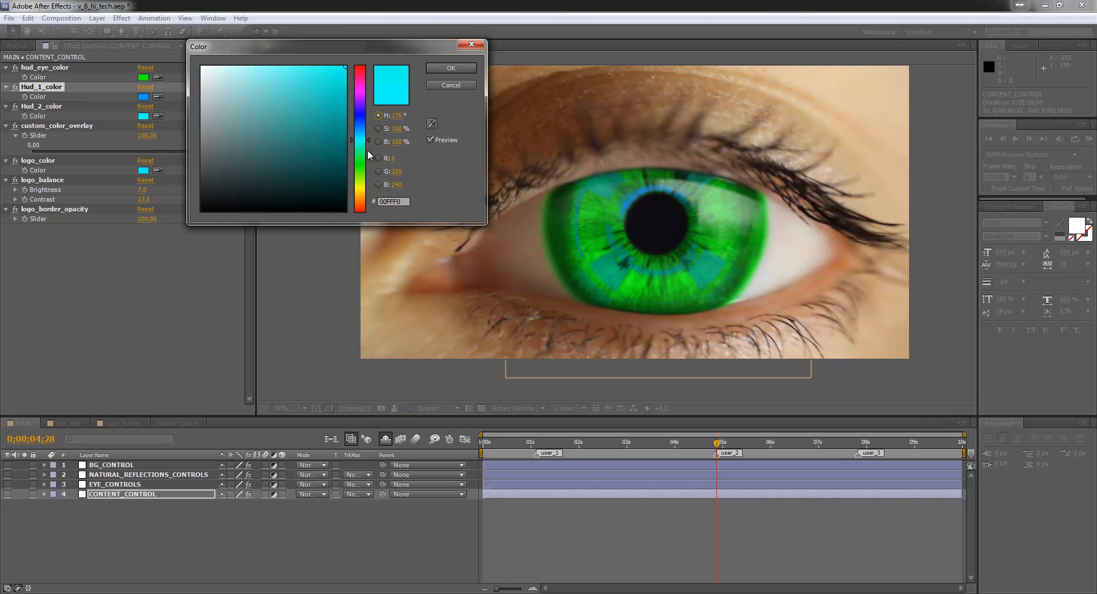
click(463, 84)
click(135, 315)
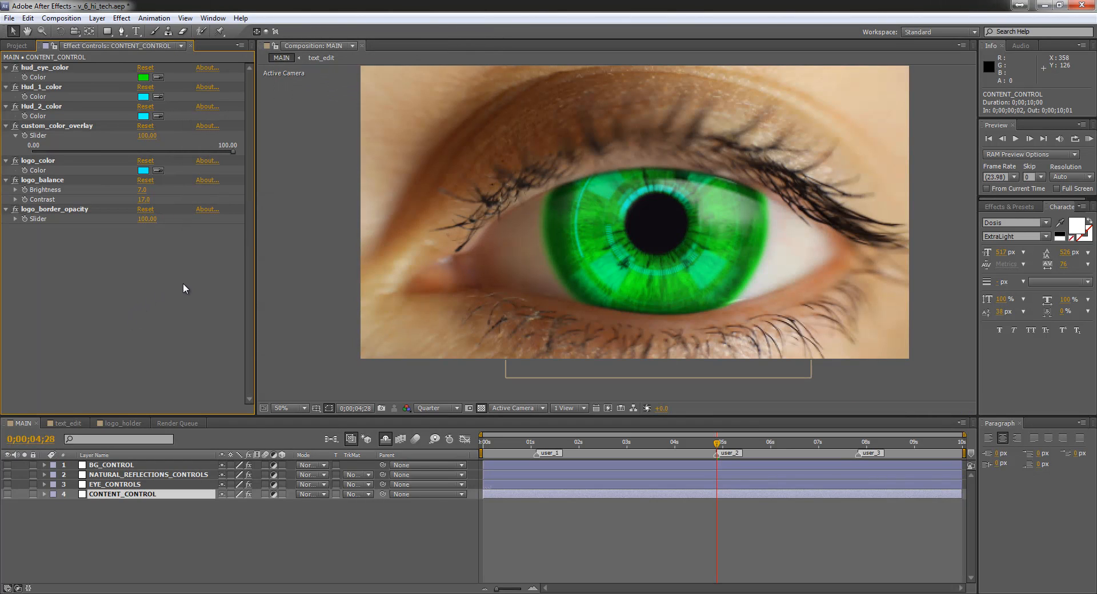
key(ctrl+z)
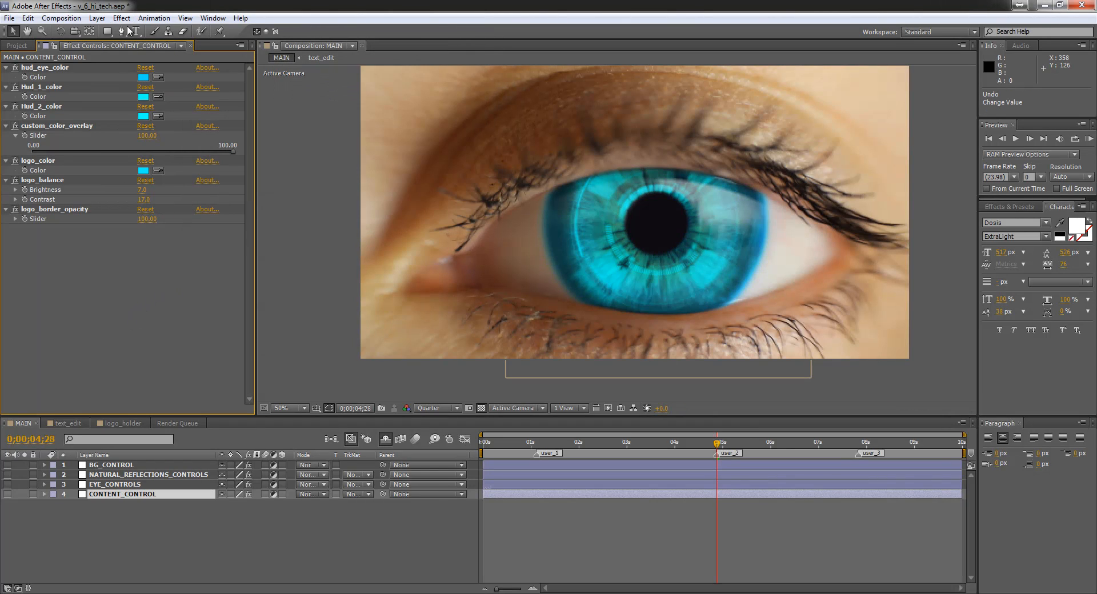
Set Hud_2_color to orange while viewing the frame at the user_3 marker
click(56, 108)
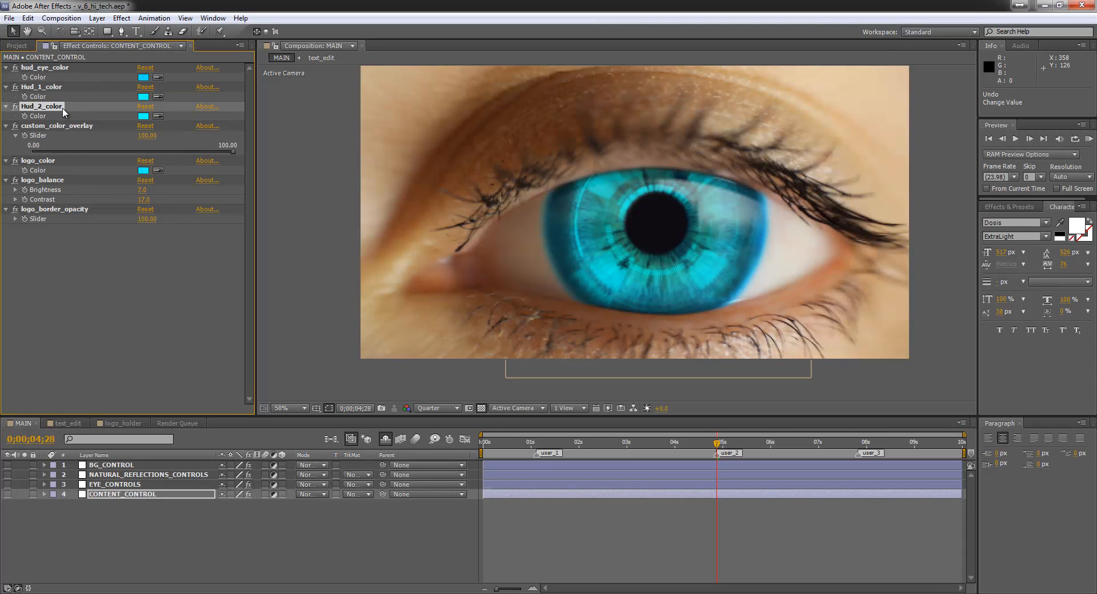
click(857, 445)
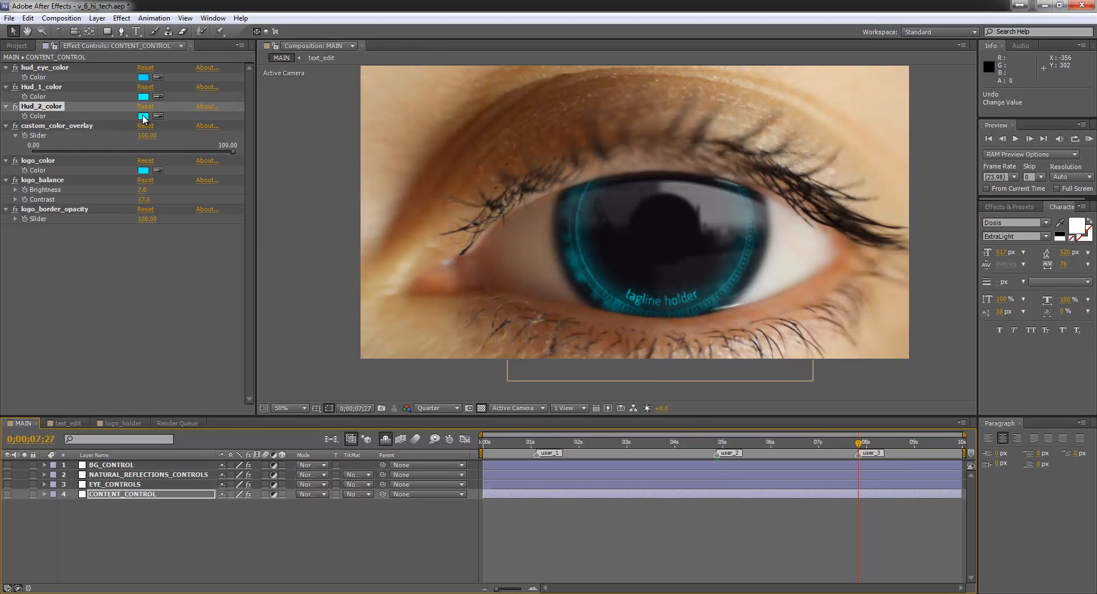
click(143, 116)
click(360, 204)
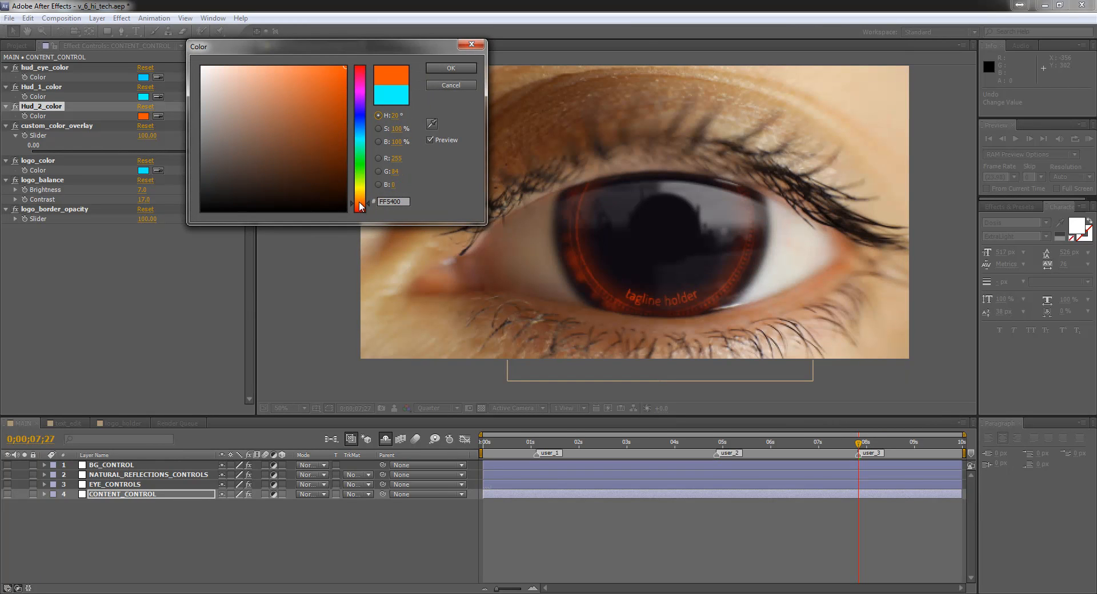
drag(359, 203, 362, 197)
click(457, 71)
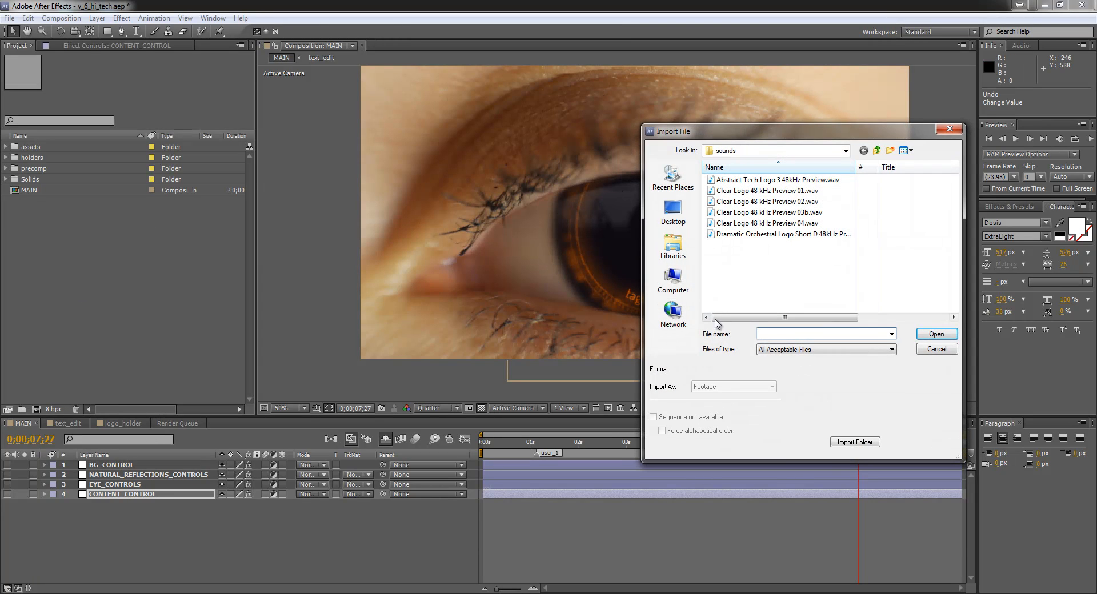
Import codecanyon.ai from the EnvatoMarketplace_Logos folder
click(825, 333)
key(ctrl+v)
key(Return)
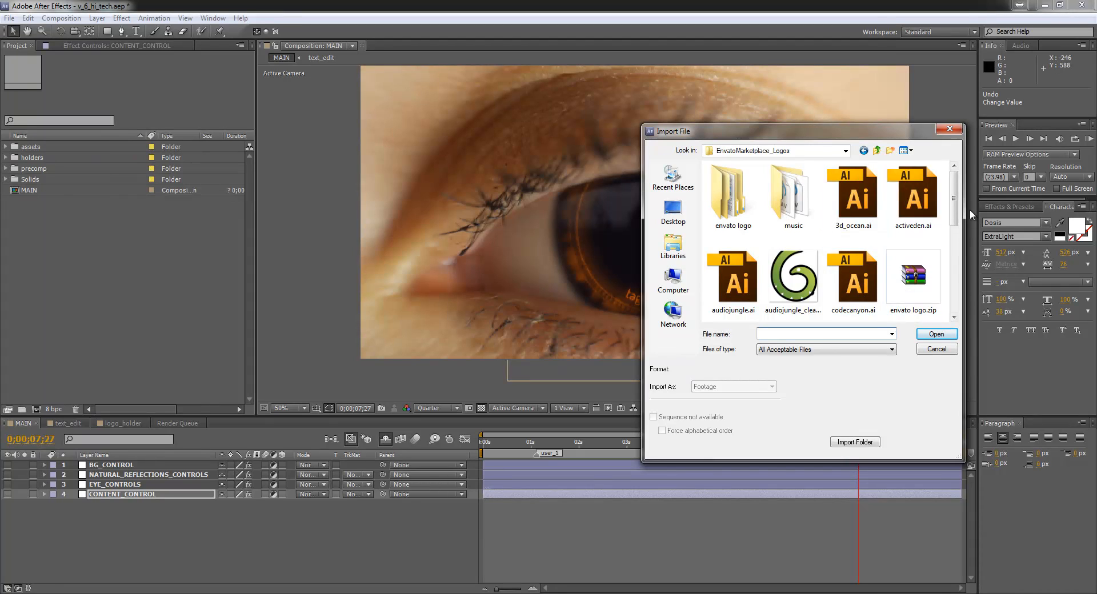
drag(953, 197, 960, 234)
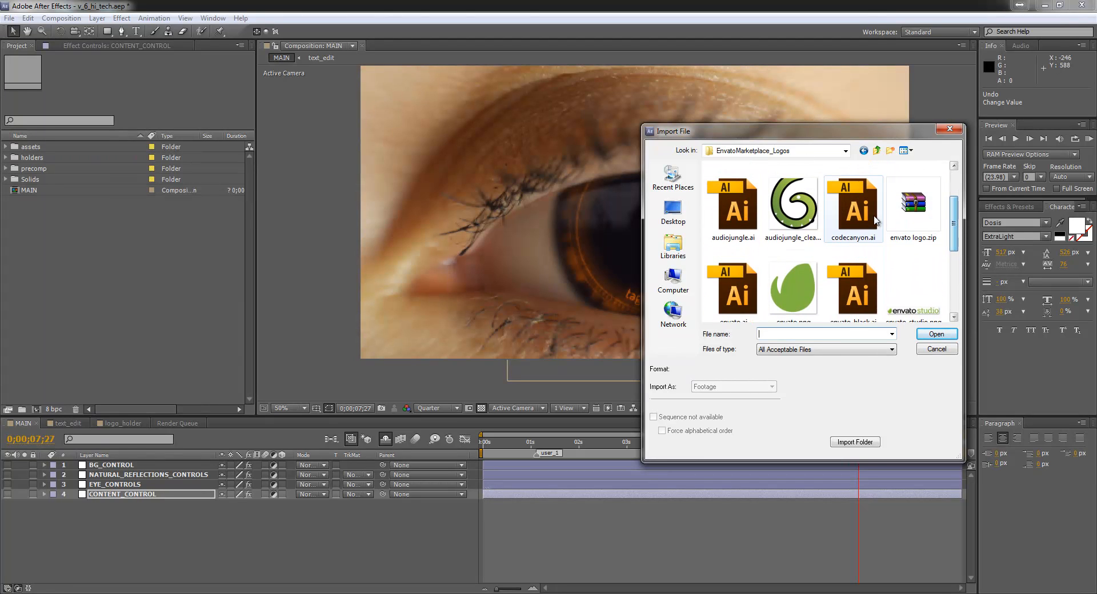
double_click(853, 188)
Place codecanyon.ai in the logo_holder composition scaled to about 30%, and return to the MAIN composition
click(121, 423)
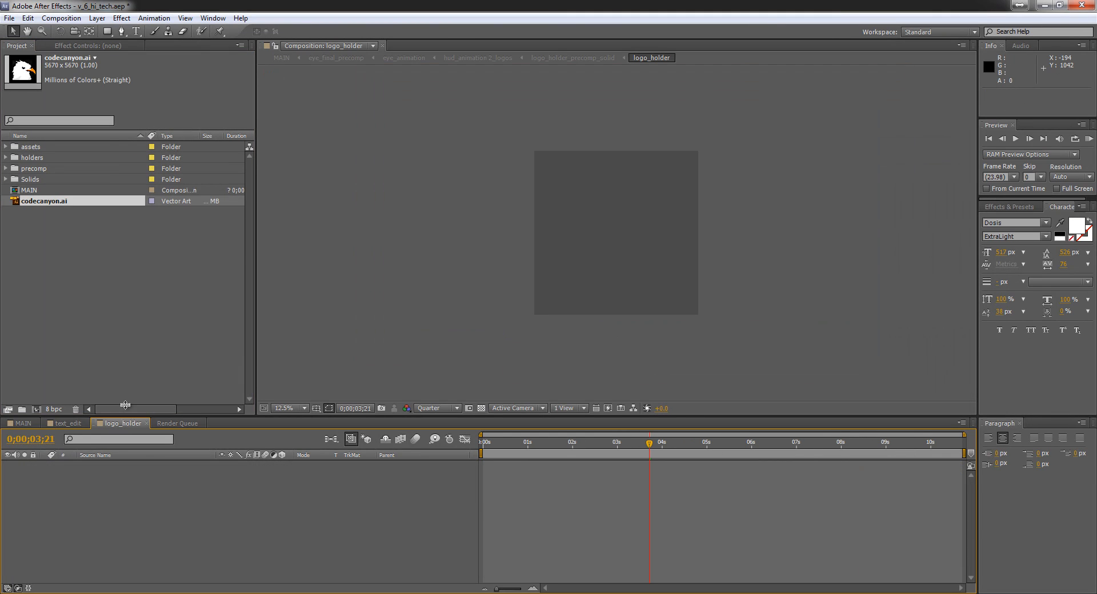
drag(61, 204, 143, 514)
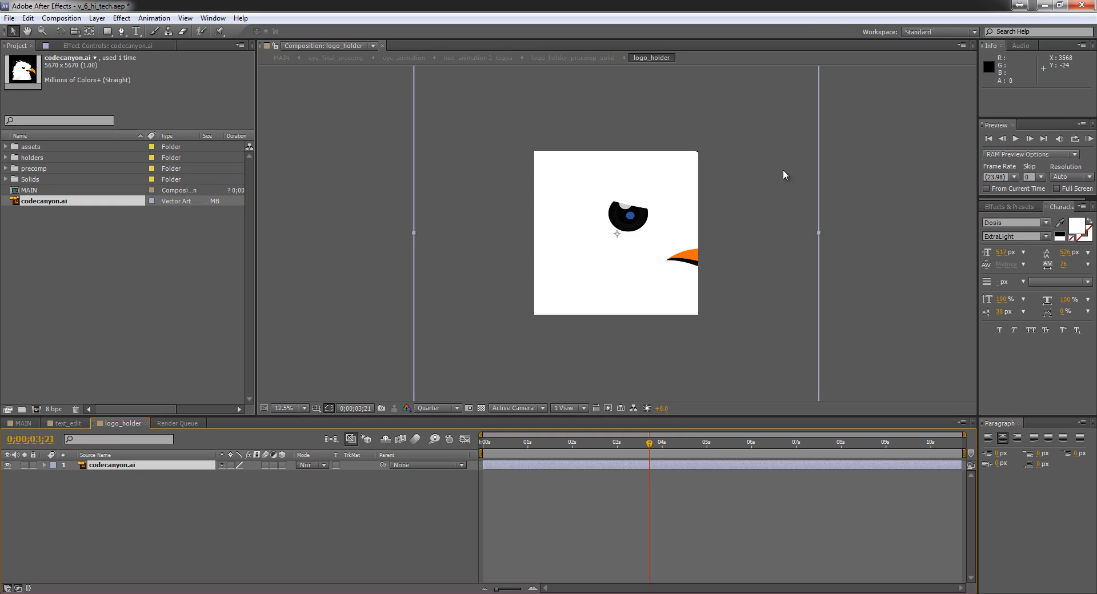
scroll(638, 242, down, 6)
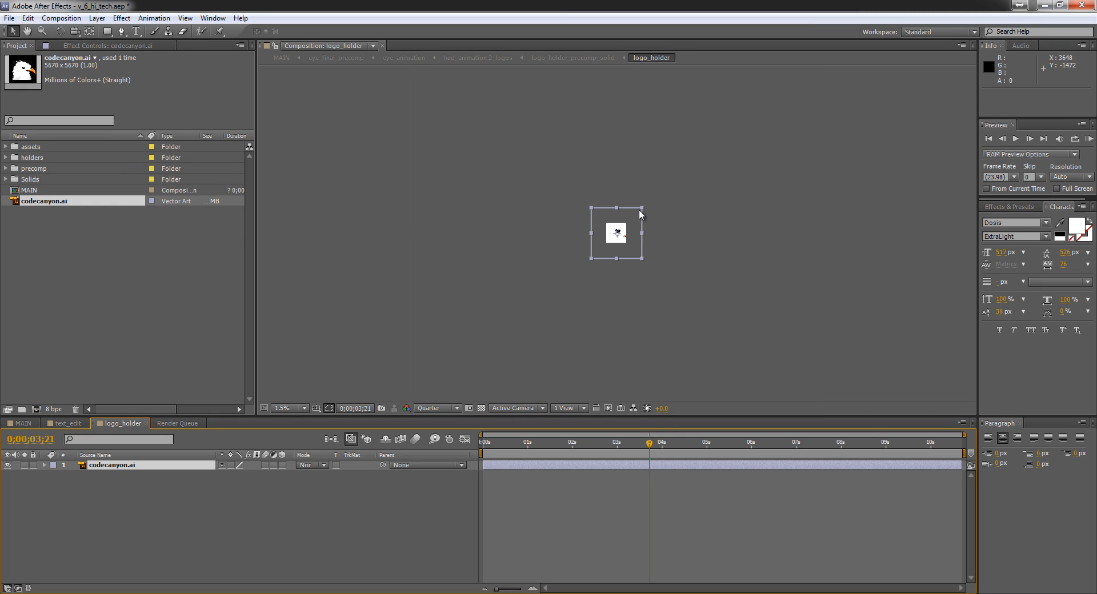
drag(641, 208, 626, 231)
scroll(627, 235, up, 3)
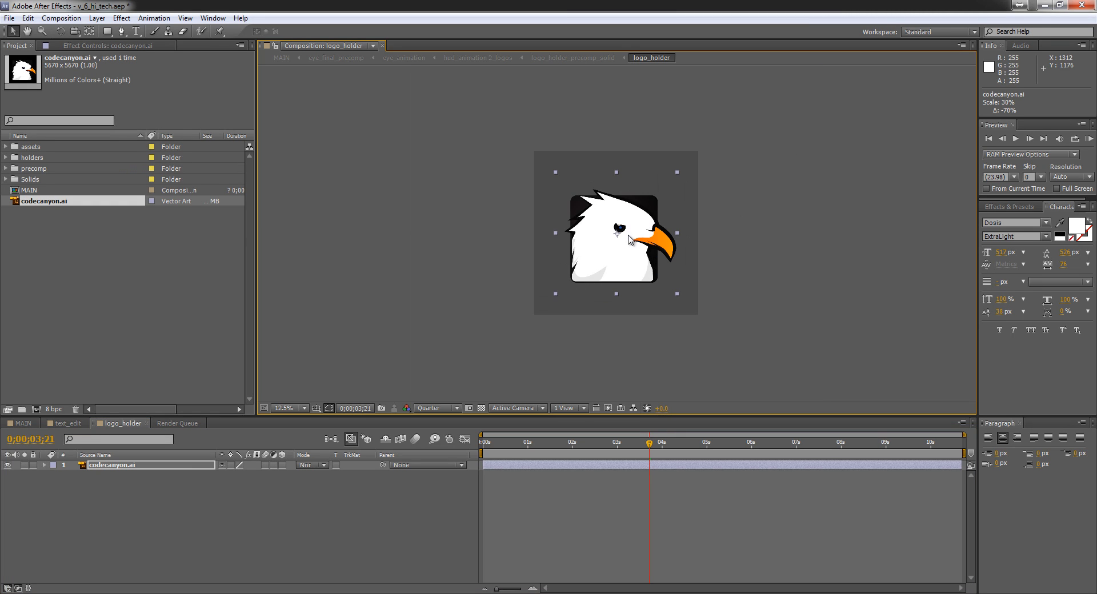
click(19, 427)
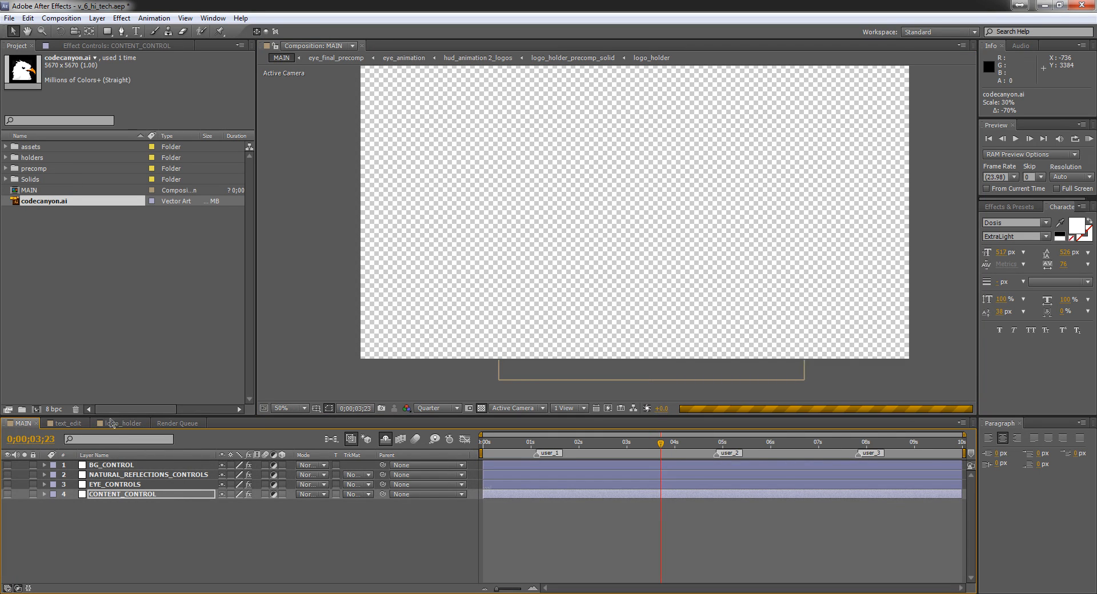
Set CONTENT_CONTROL's logo_color to orange while viewing the frame at the user_3 marker
click(858, 444)
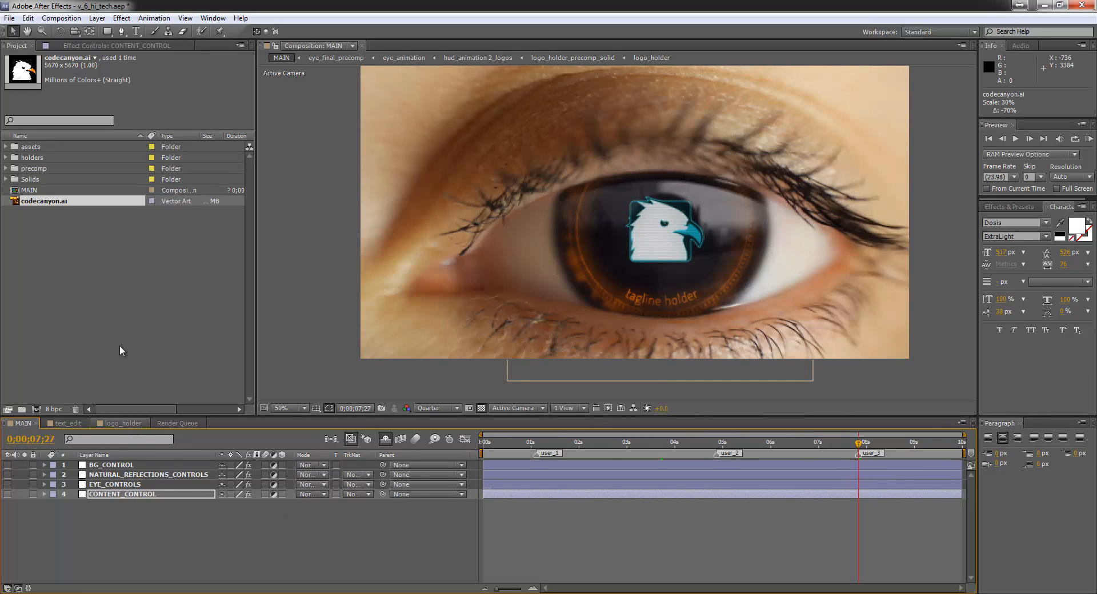
click(84, 45)
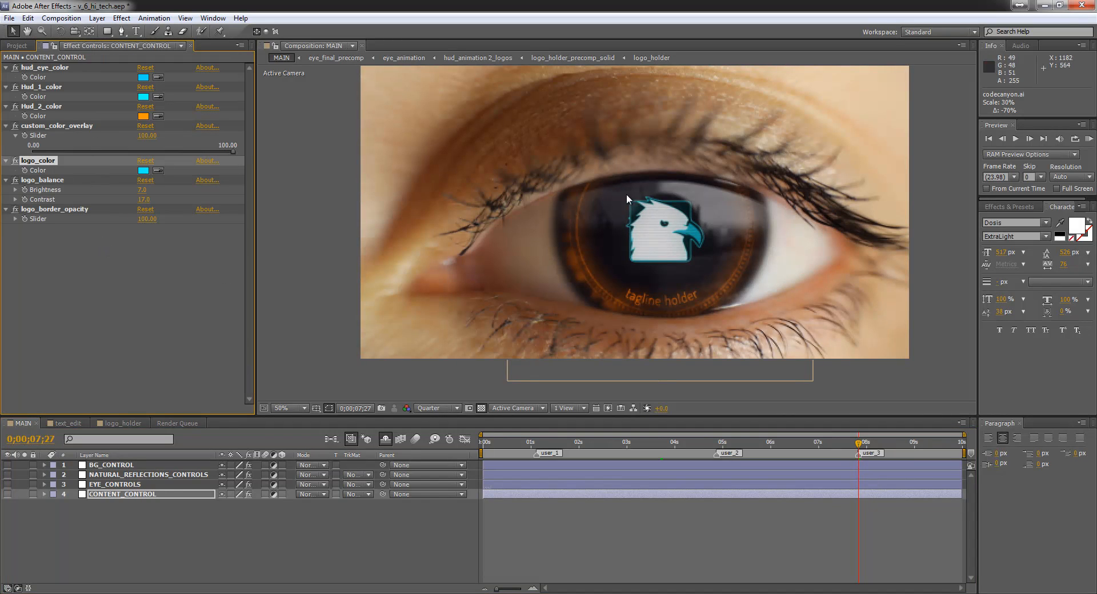
click(143, 170)
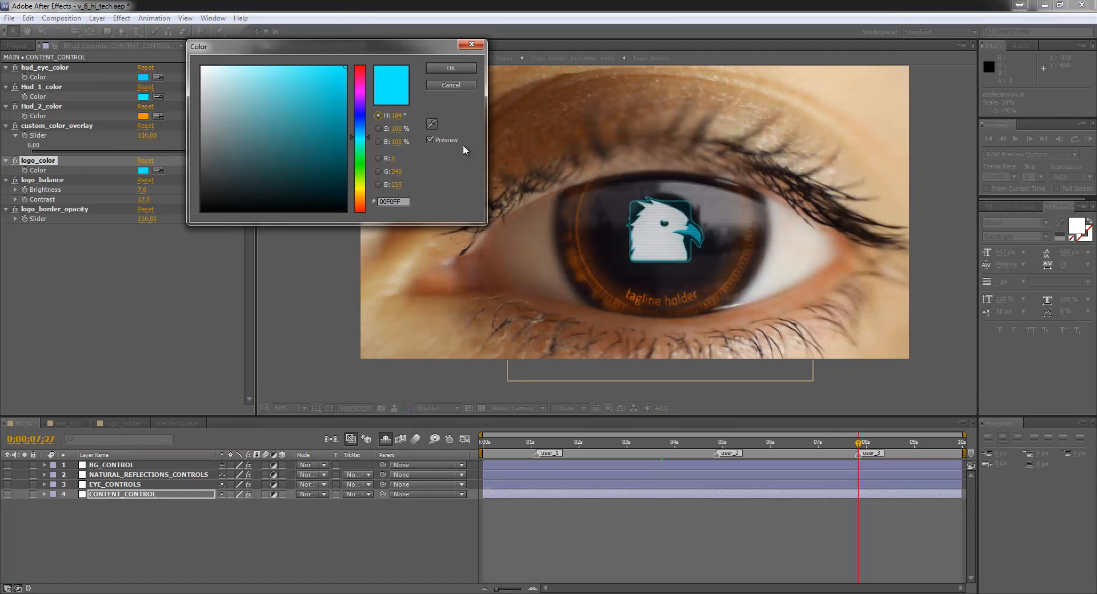
click(363, 177)
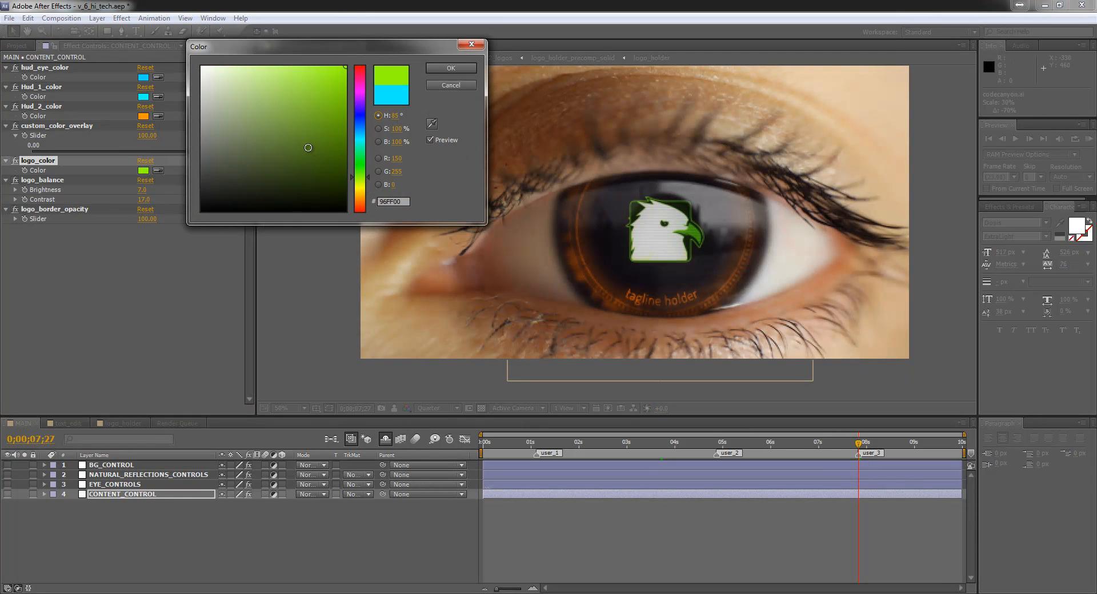
click(320, 108)
click(324, 84)
drag(364, 213, 362, 204)
click(450, 73)
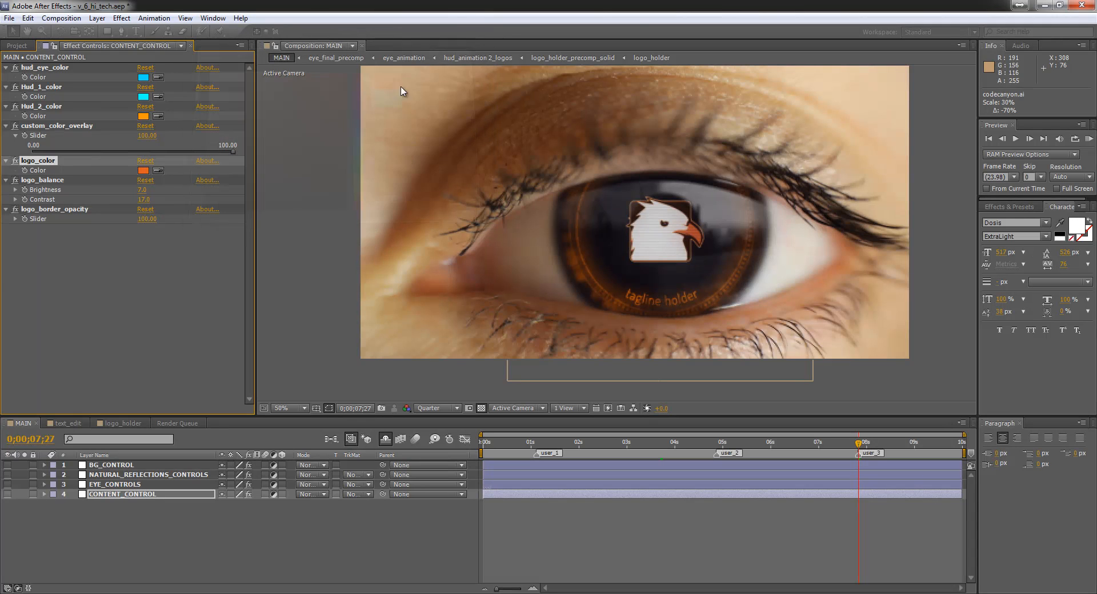
Try custom_color_overlay at 0 and restore it to 100, then adjust the logo_balance contrast and undo it
drag(82, 152, 31, 151)
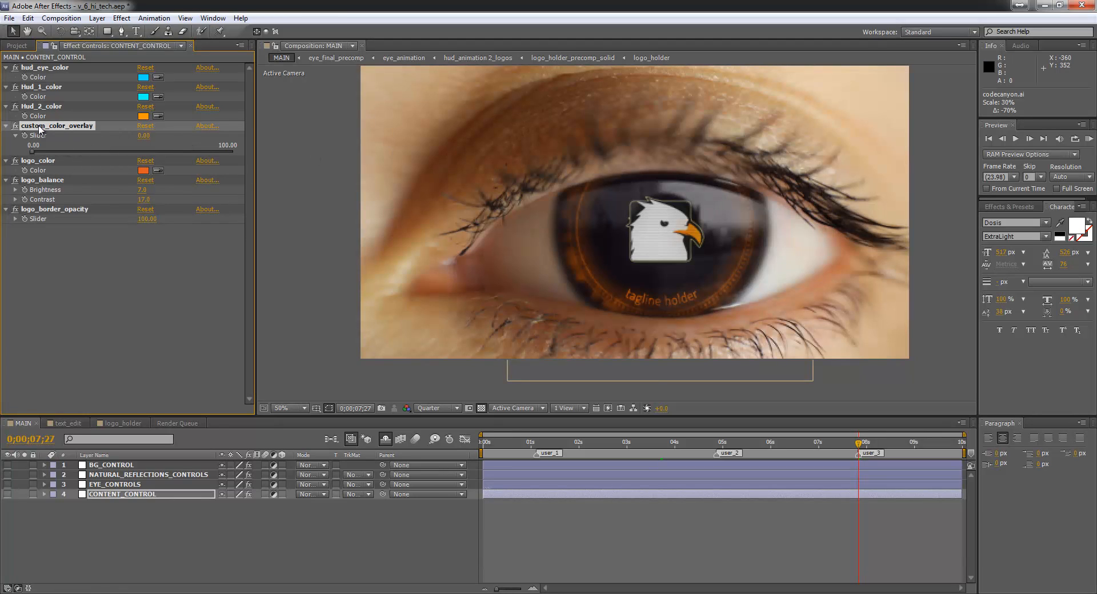
drag(33, 150, 247, 149)
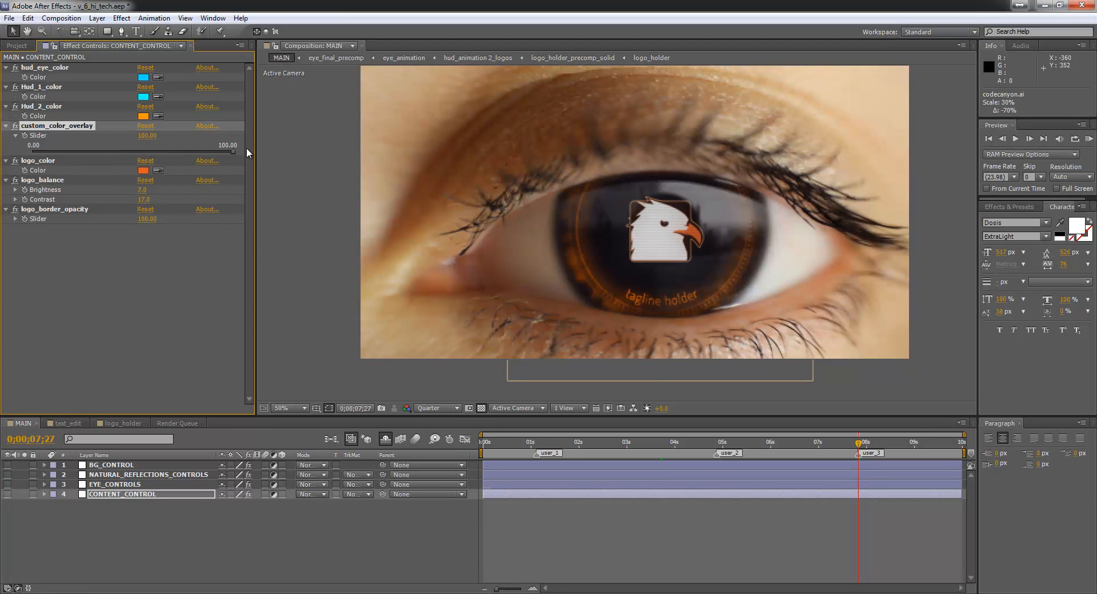
click(56, 181)
drag(146, 196, 116, 203)
key(ctrl+z)
key(ctrl+z)
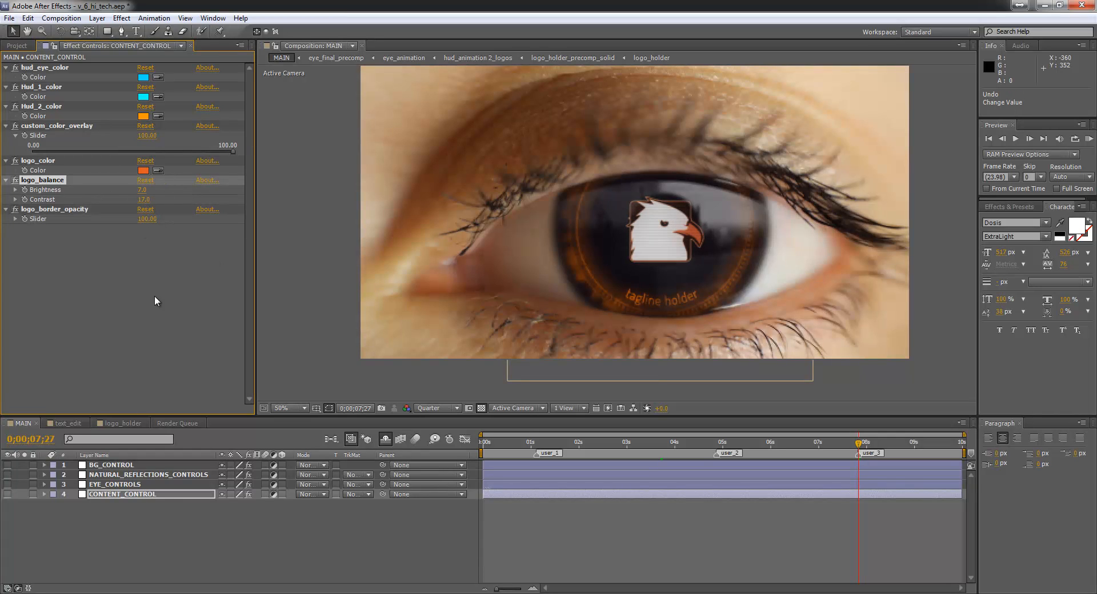
Lower the logo_border_opacity slider to fade the border around the logo
click(60, 209)
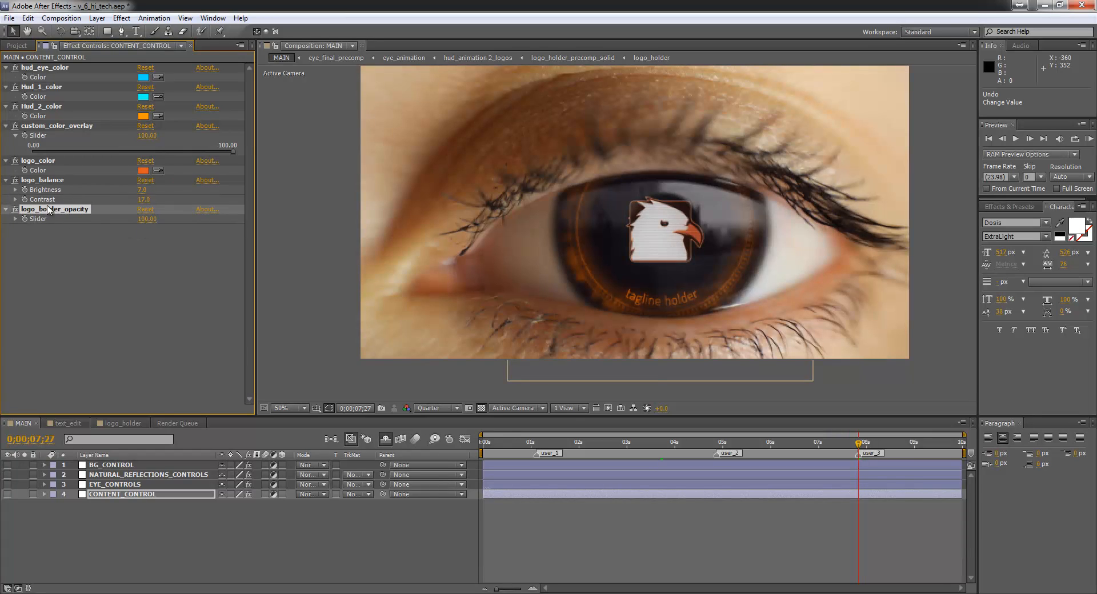
drag(142, 226, 72, 226)
click(147, 218)
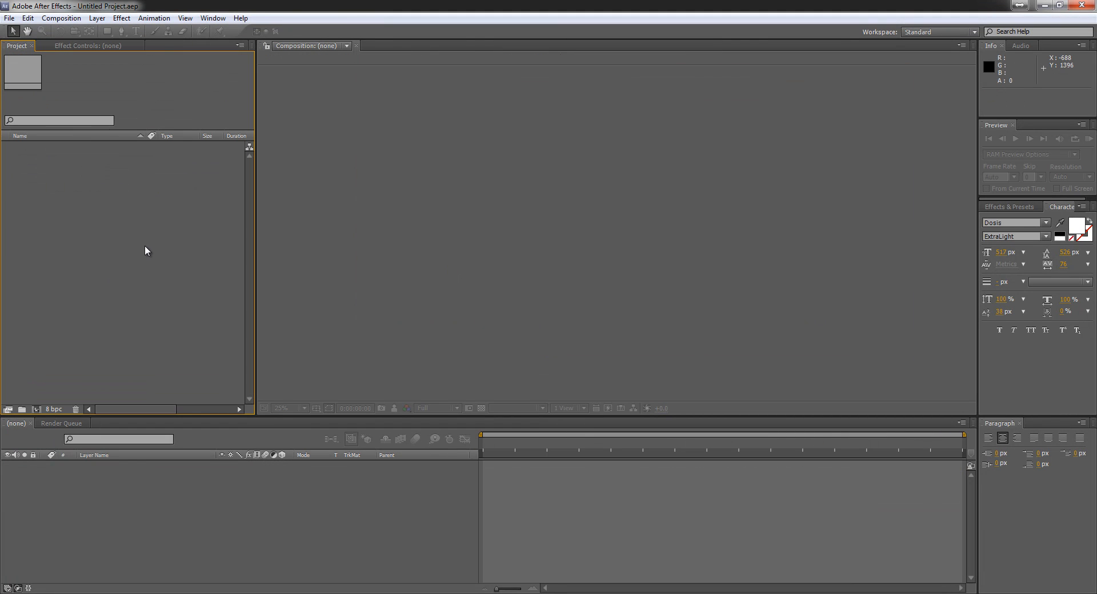
Open the project v_7_zoom.aep from the deep_eyes folder
key(ctrl+o)
click(734, 257)
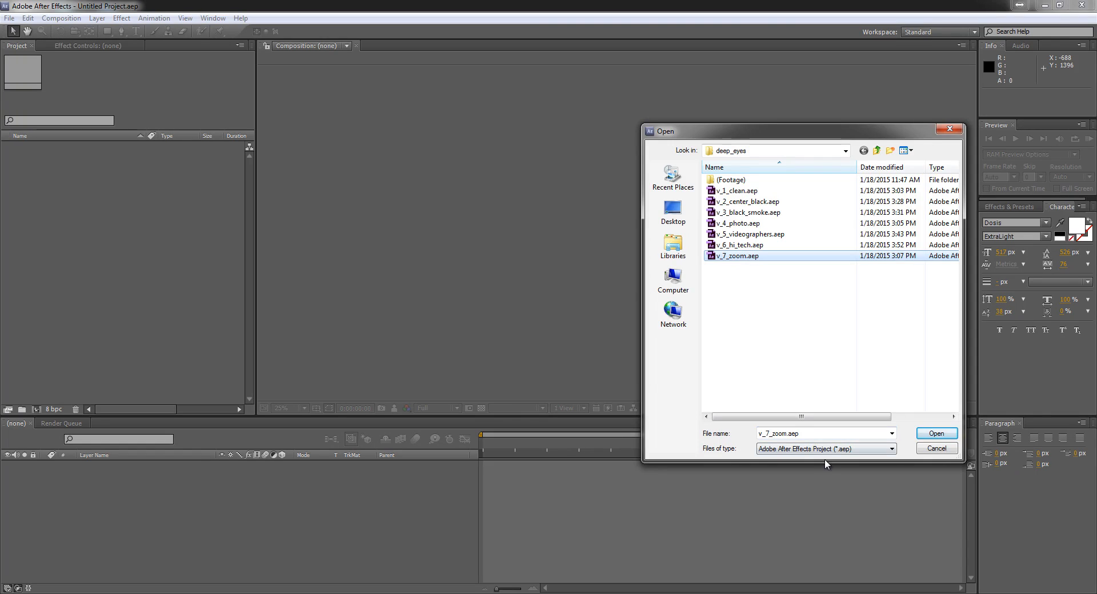
key(Return)
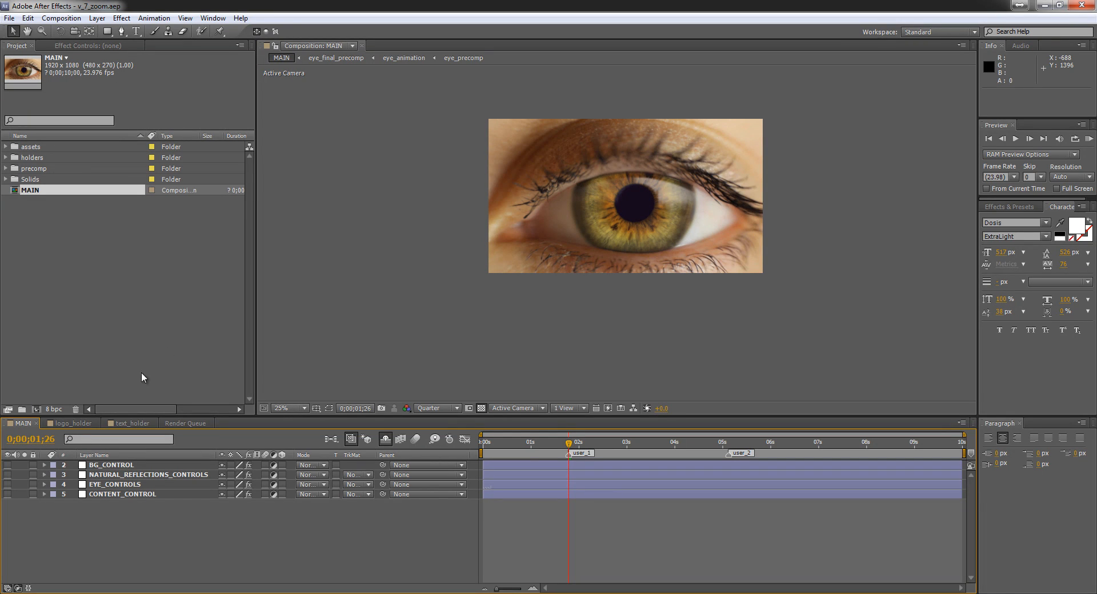
Preview the zoom into the pupil between the user_1 and user_2 markers, ending on the user_2 frame
click(728, 455)
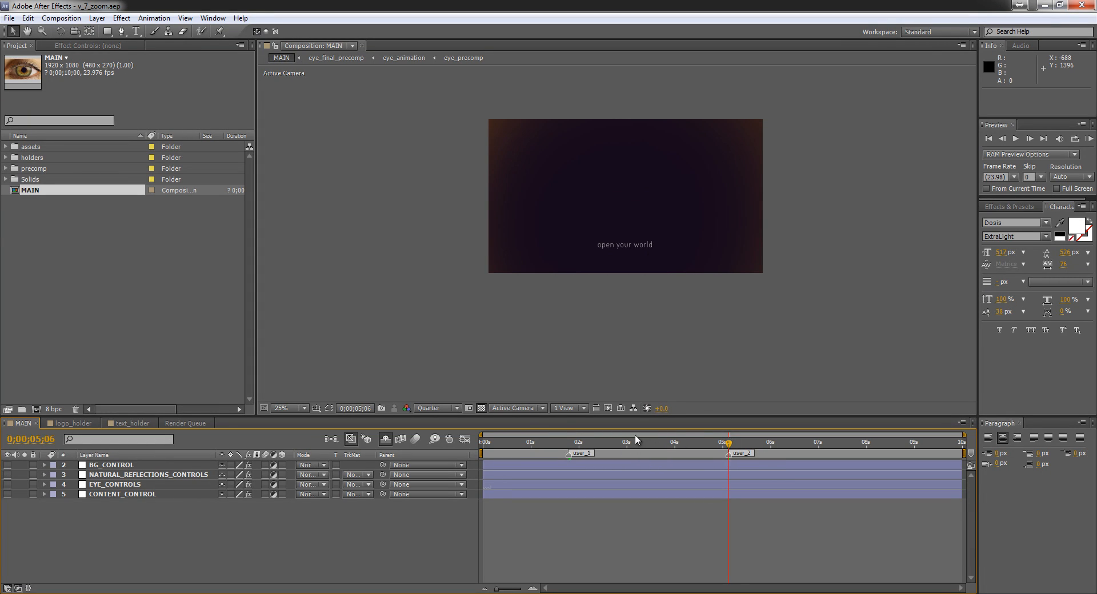
click(616, 449)
click(676, 453)
click(659, 454)
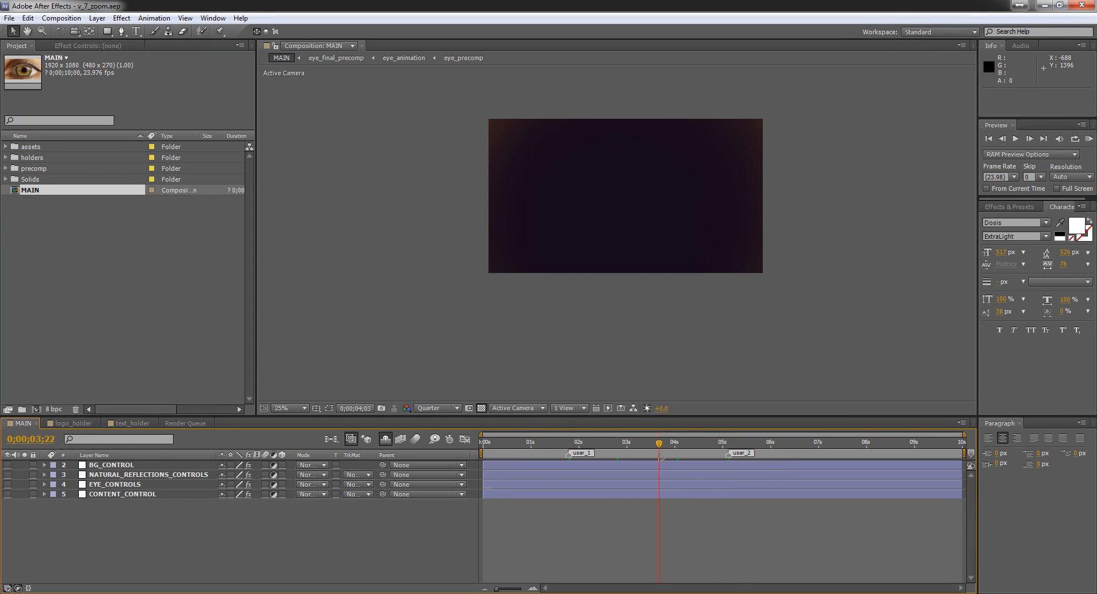
key(space)
click(621, 444)
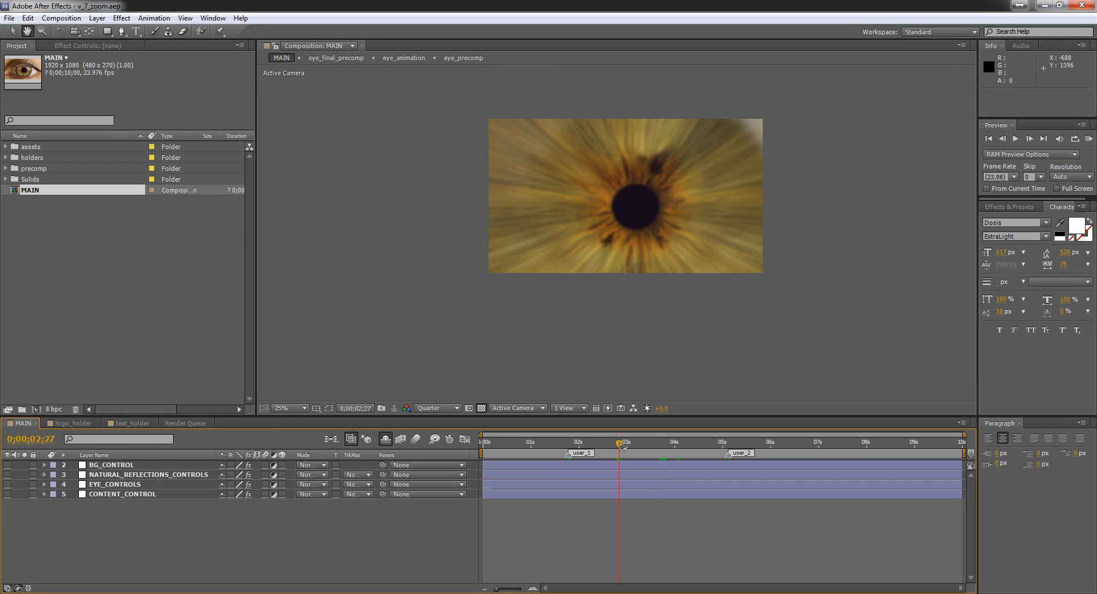
key(space)
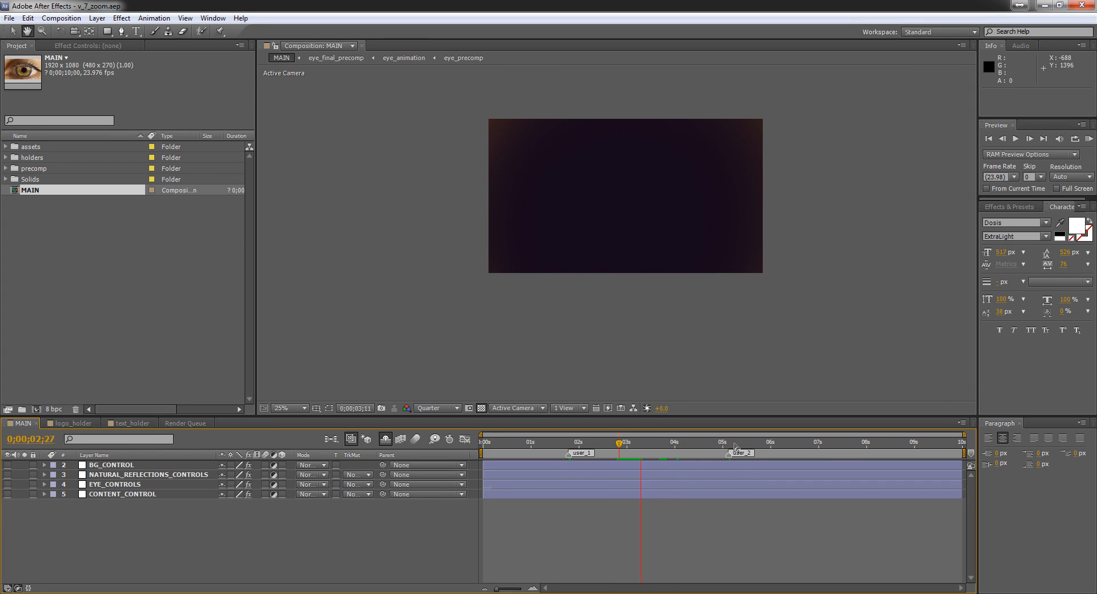
click(728, 451)
click(728, 454)
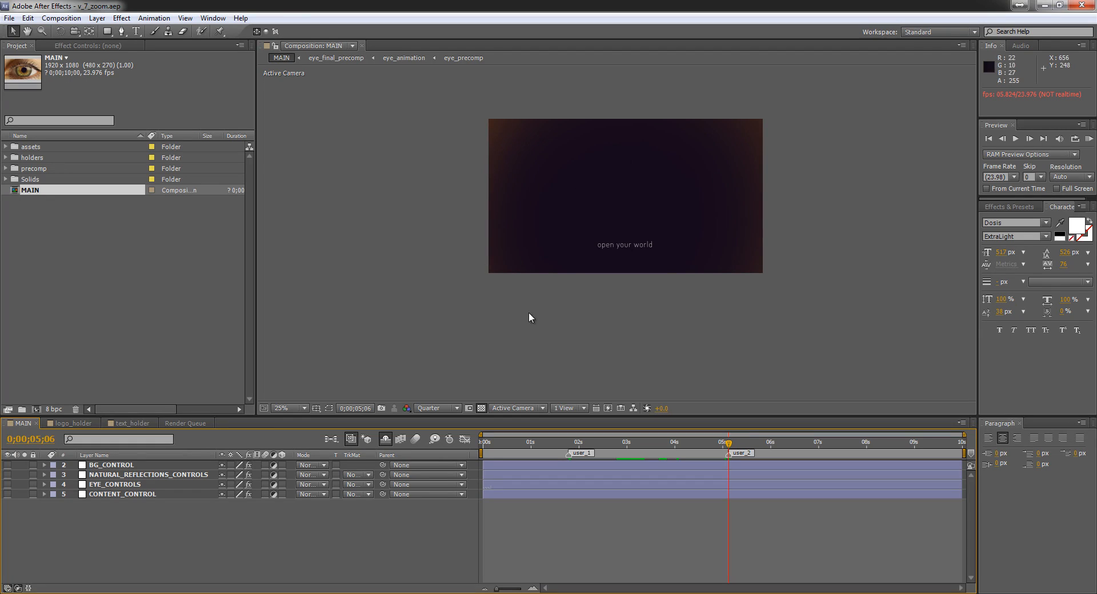
Examine CONTENT_CONTROL's effect controls and the tagline in the text_holder composition, then return to MAIN
click(111, 494)
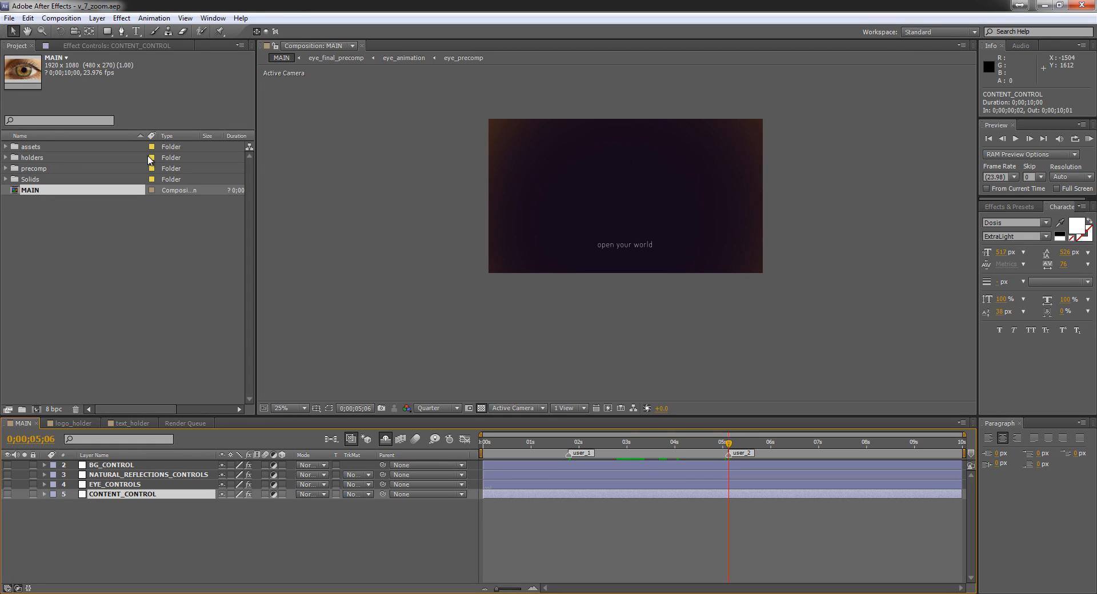
click(84, 45)
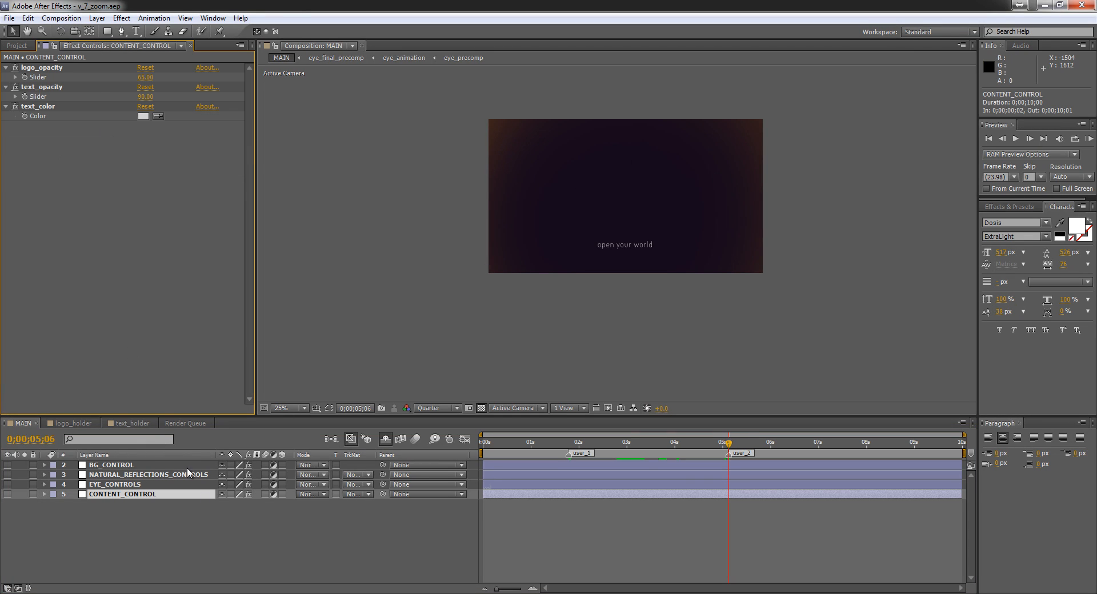
click(130, 424)
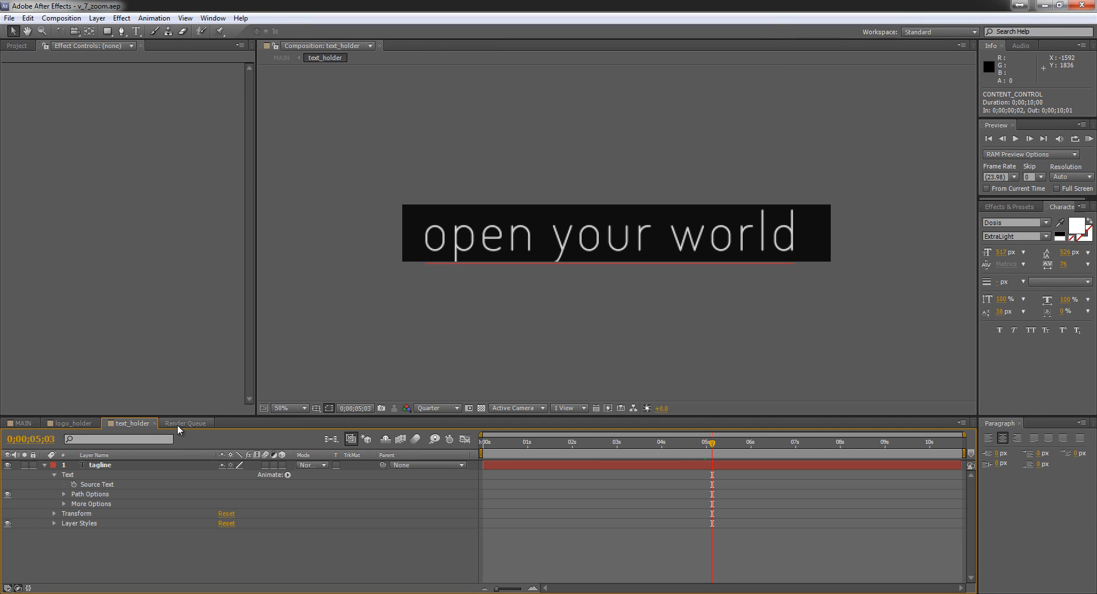
click(27, 424)
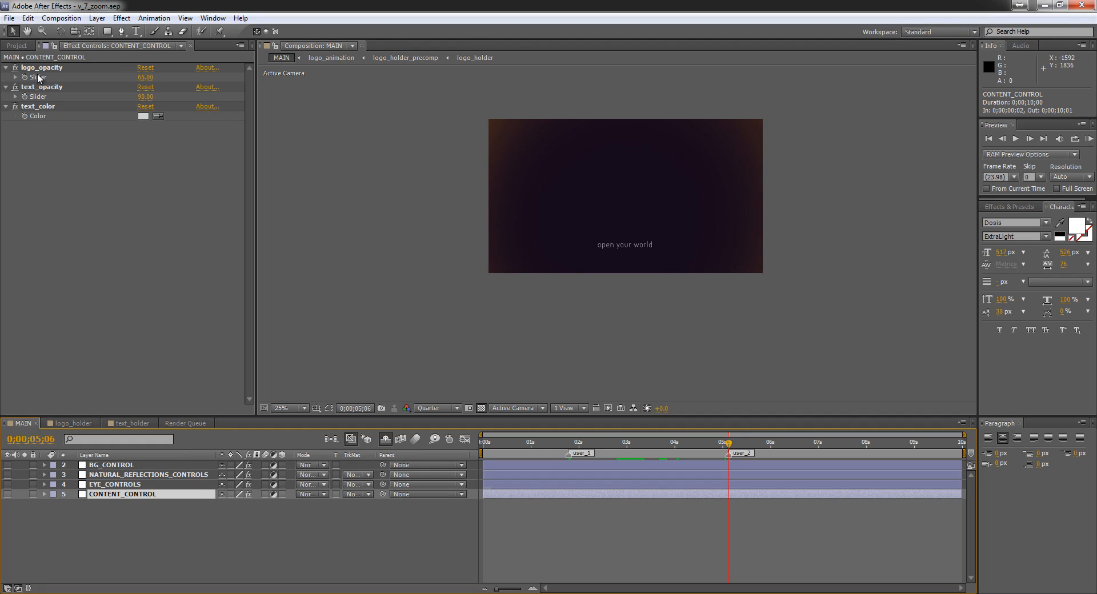